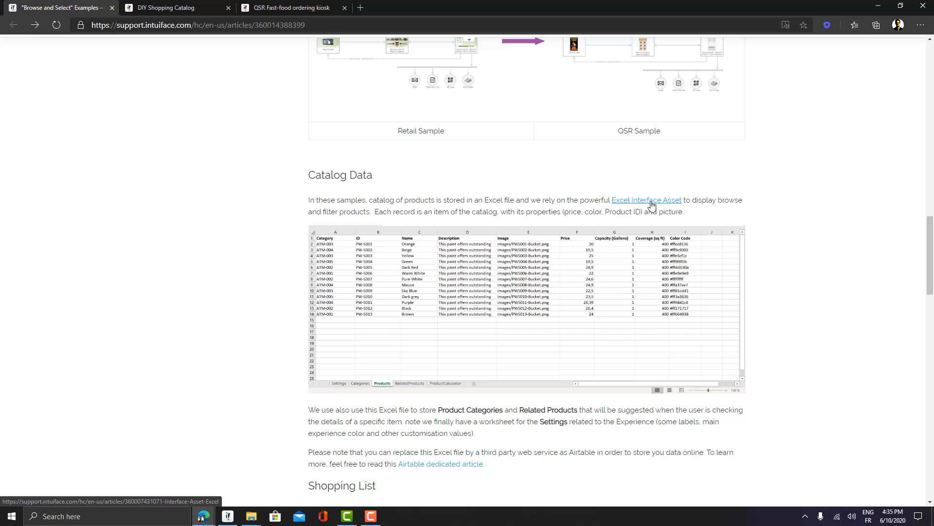
# Scroll the Help Center article past the Shopping List X-Ray screenshot down to Analytics
pyautogui.moveTo(929, 232); pyautogui.dragTo(930, 236)
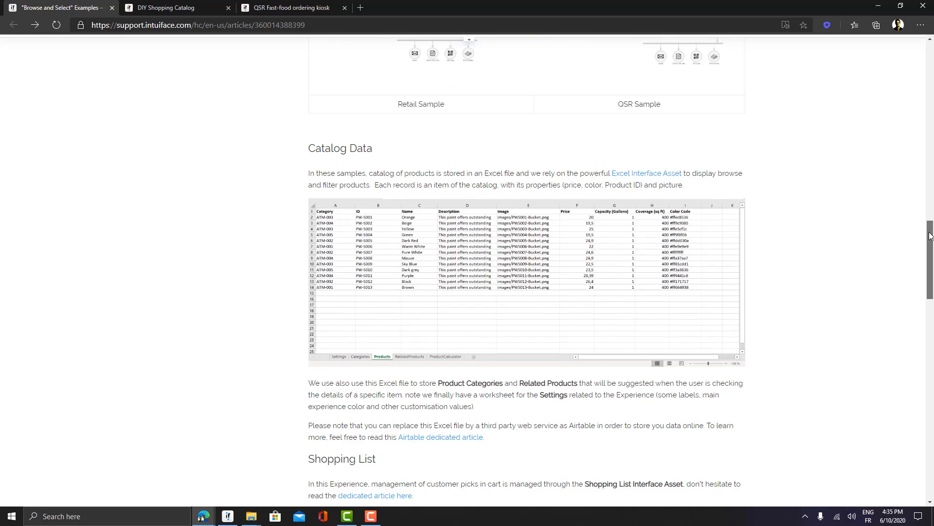
pyautogui.moveTo(929, 236); pyautogui.dragTo(932, 297)
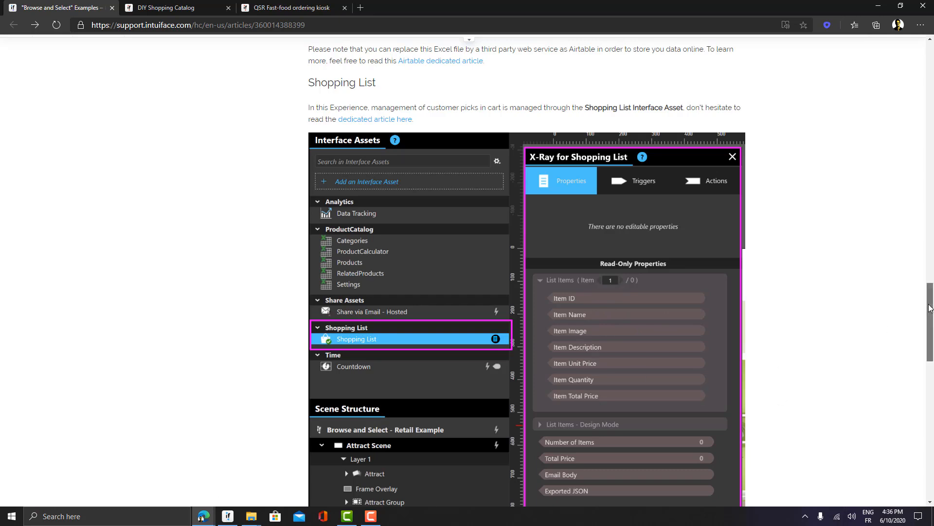
pyautogui.scroll(-2, 664, 343)
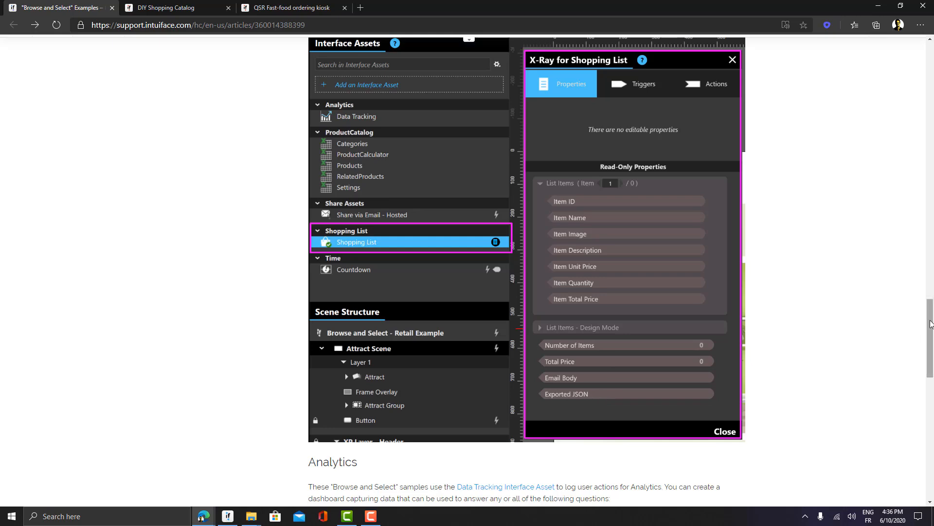
pyautogui.moveTo(929, 332); pyautogui.dragTo(931, 345)
pyautogui.scroll(-5, 930, 344)
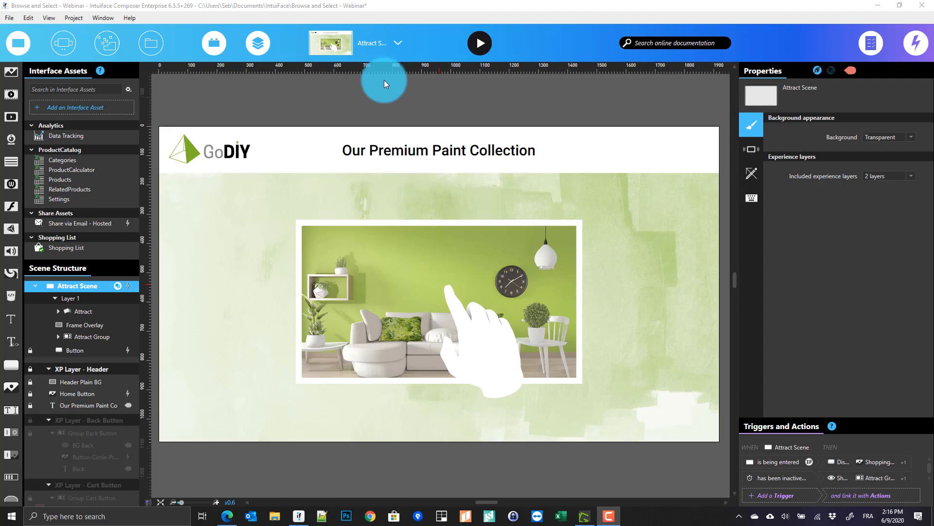
# Change the open scene from Attract Scene to Catalog
pyautogui.click(397, 44)
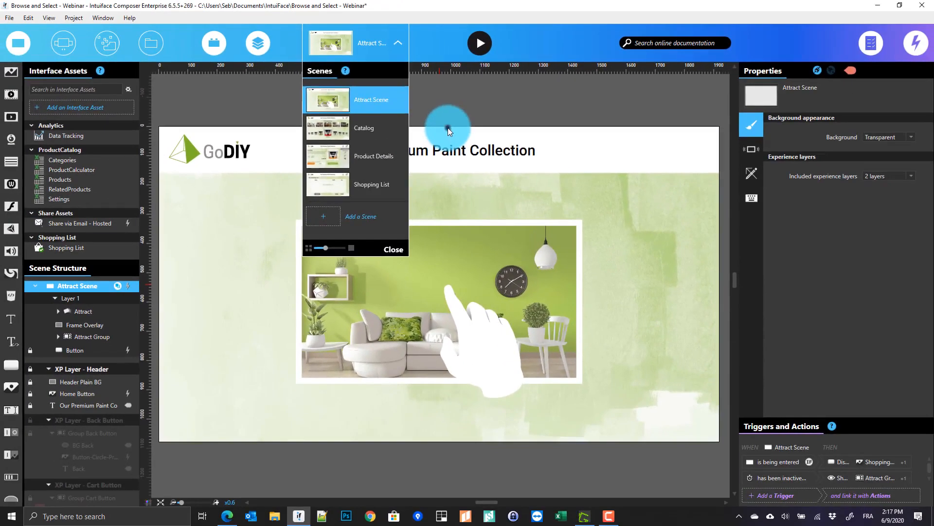
pyautogui.click(630, 242)
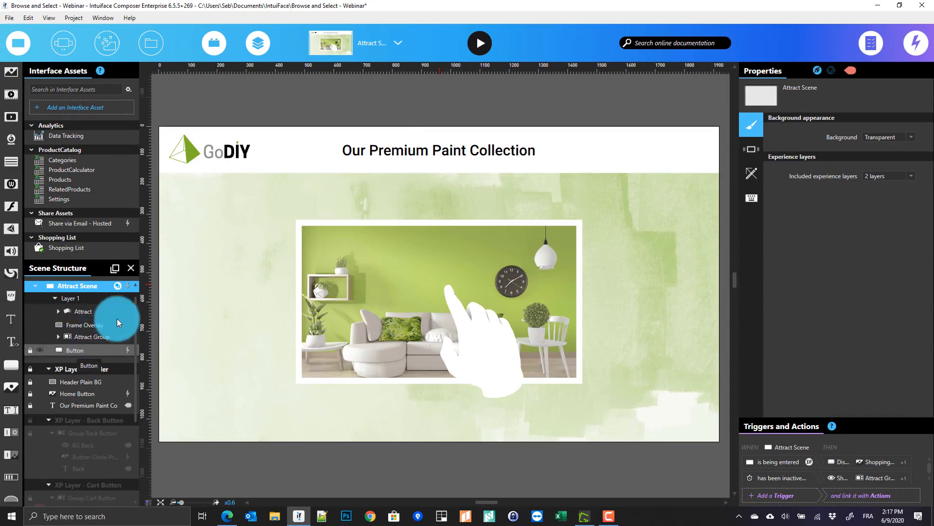
pyautogui.moveTo(127, 286)
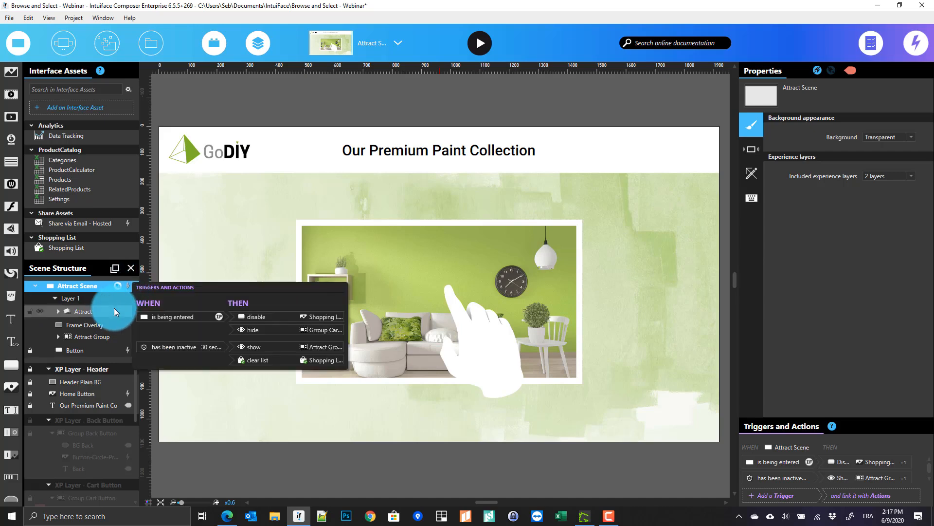
pyautogui.click(368, 54)
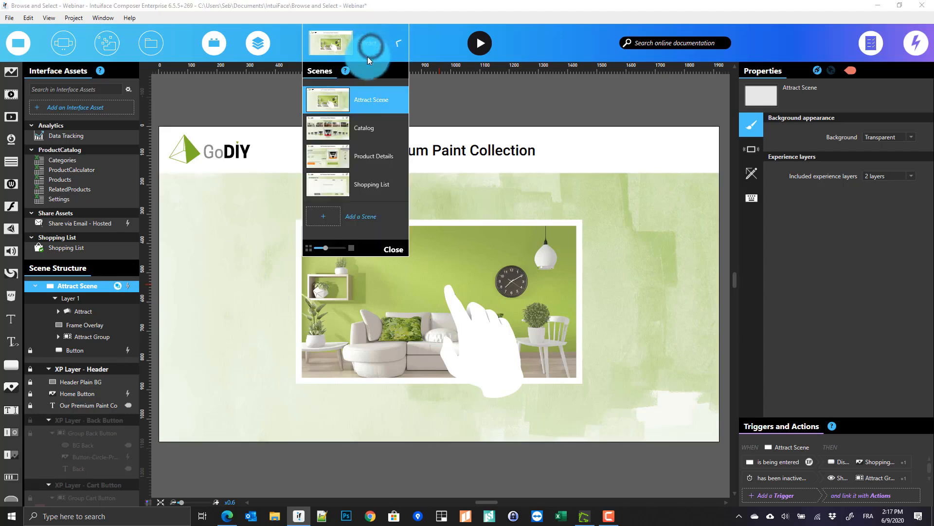
pyautogui.click(374, 133)
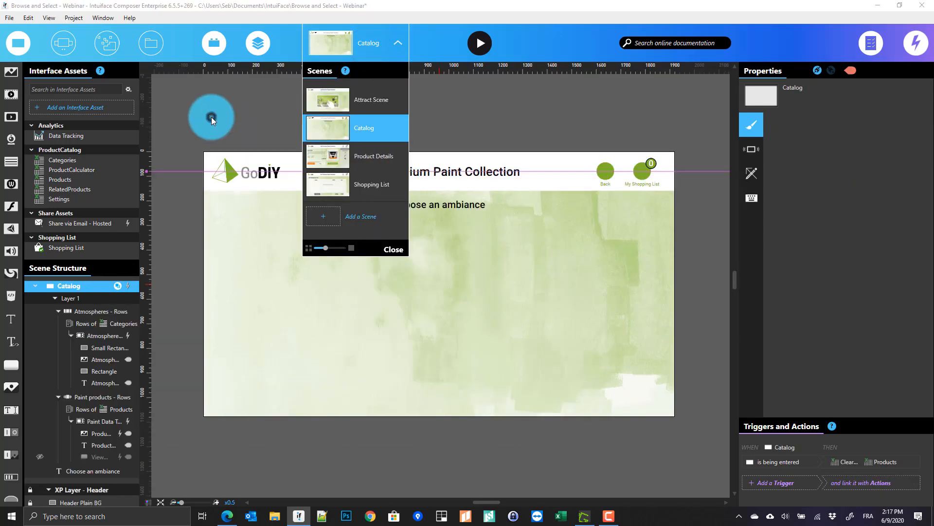
pyautogui.click(211, 117)
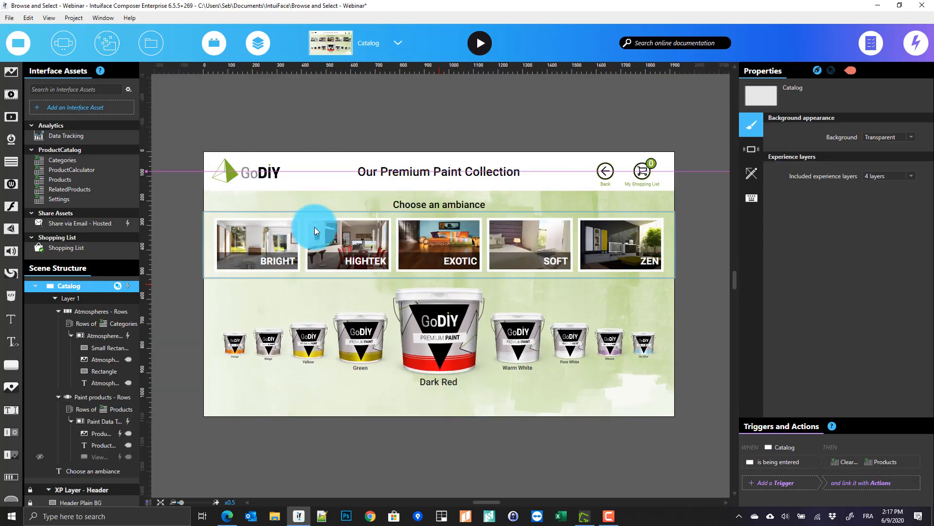
pyautogui.click(400, 226)
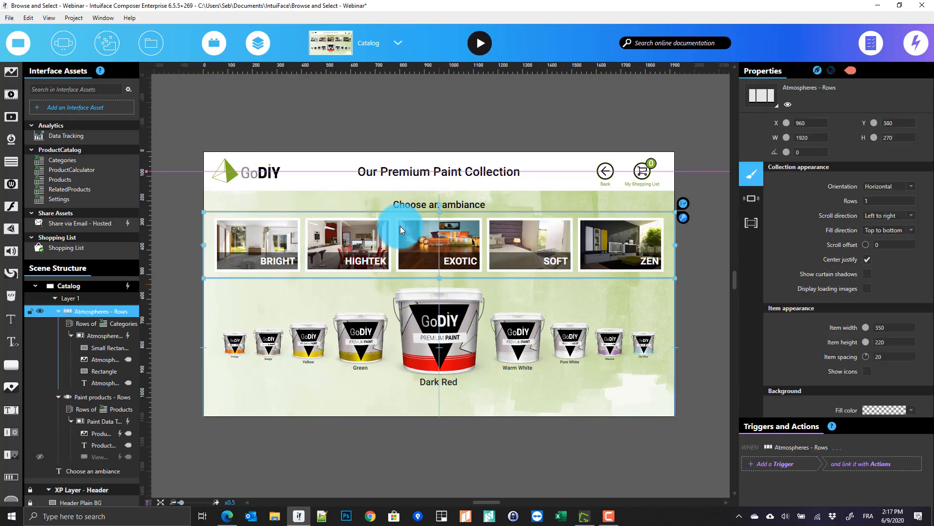
pyautogui.click(395, 308)
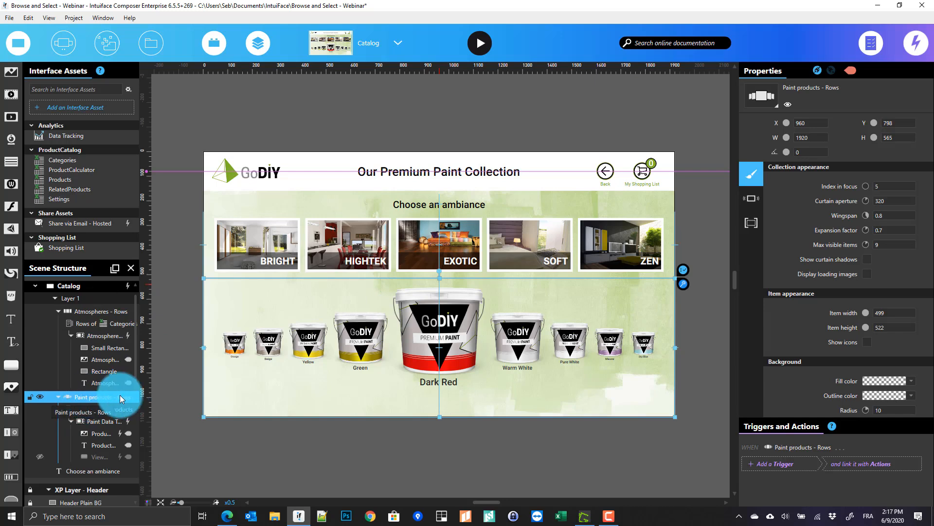
pyautogui.moveTo(86, 165); pyautogui.dragTo(86, 167)
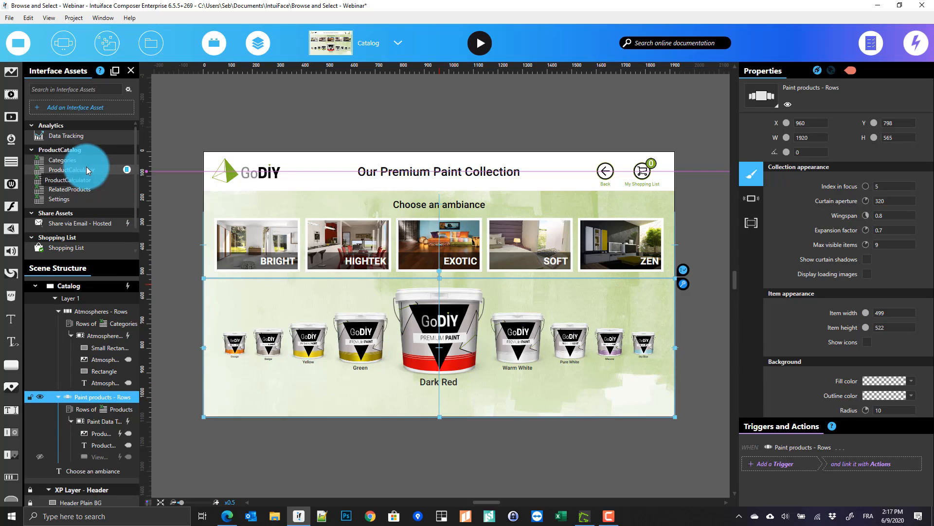
pyautogui.moveTo(86, 166); pyautogui.dragTo(87, 167)
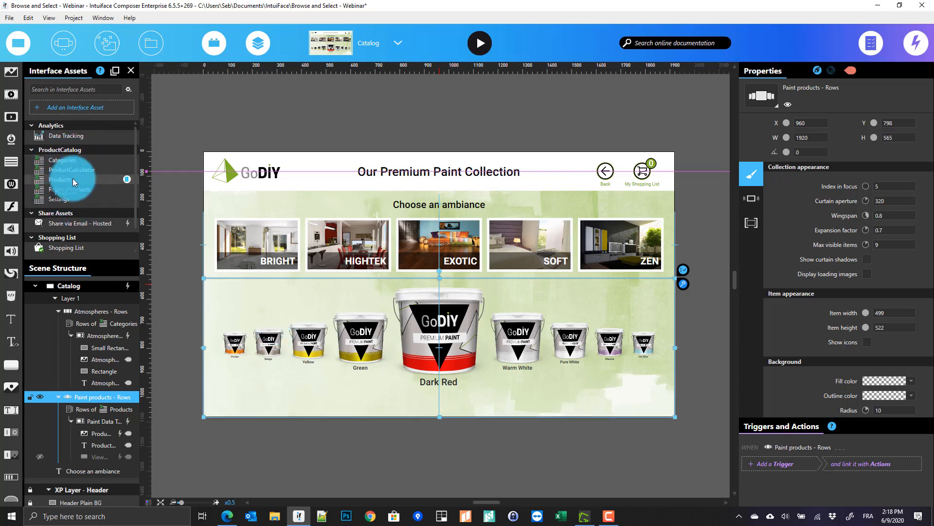
pyautogui.moveTo(72, 178); pyautogui.dragTo(357, 259)
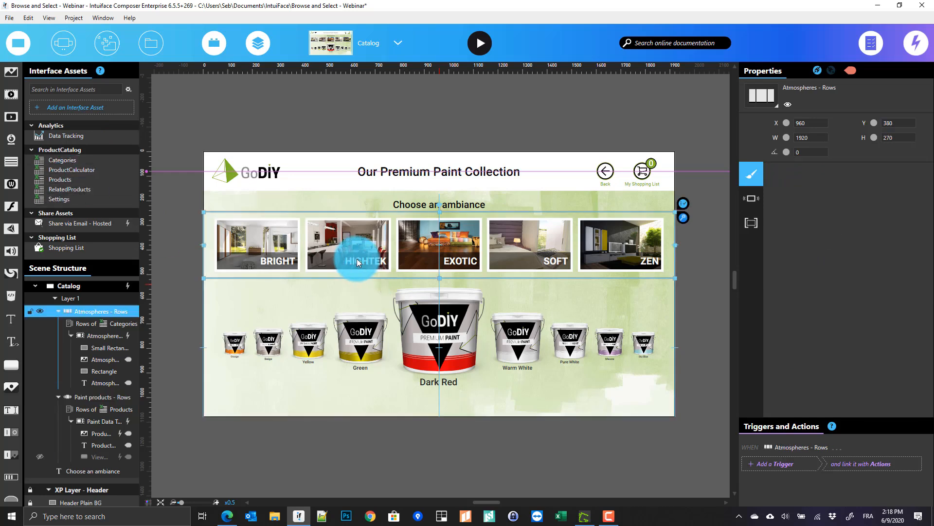
pyautogui.moveTo(127, 335)
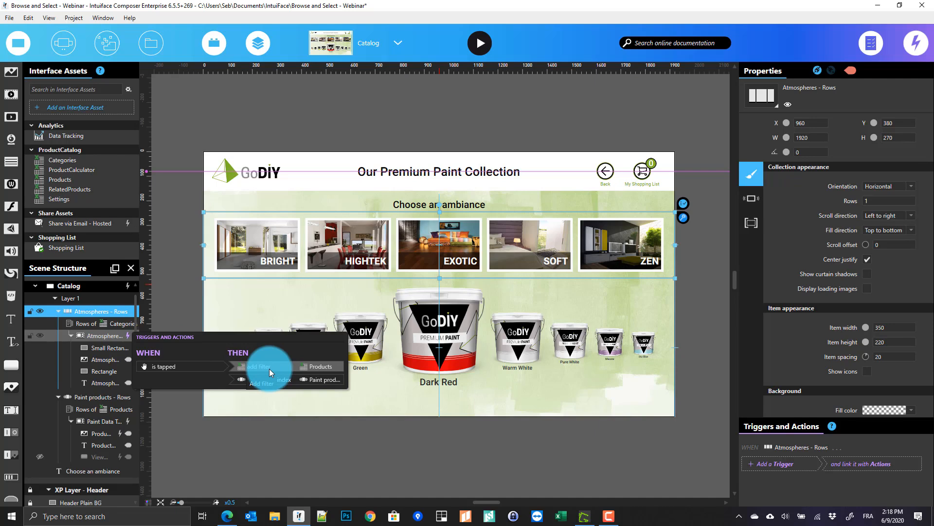
# Unhide the View Details button in the Paint products rows collection
pyautogui.click(116, 397)
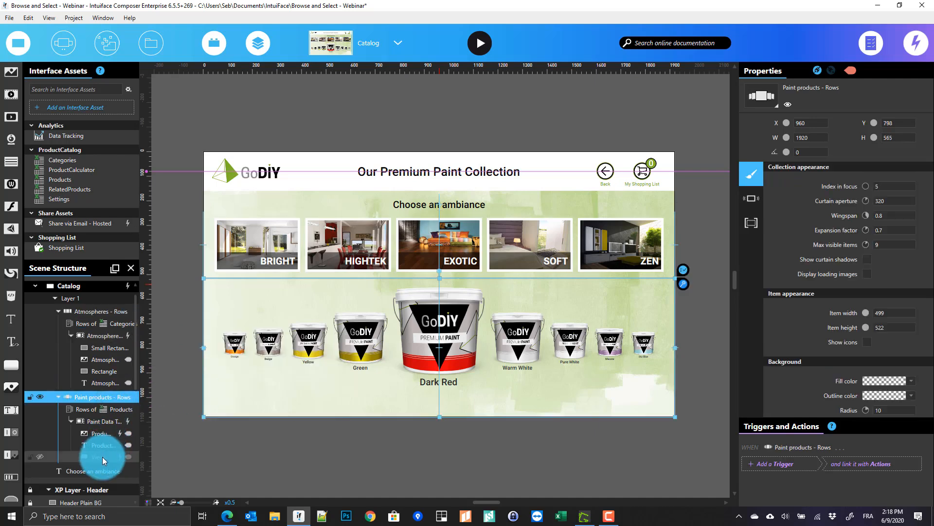
pyautogui.click(44, 457)
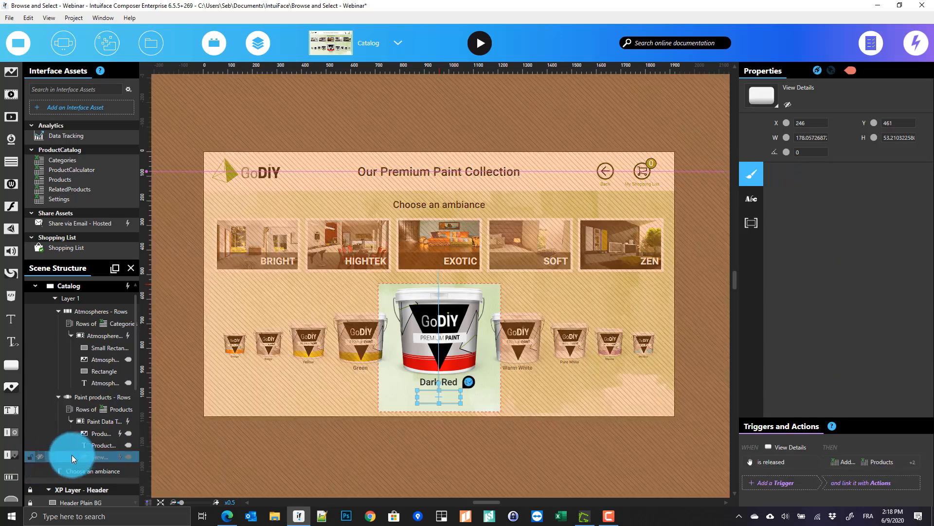
pyautogui.click(43, 454)
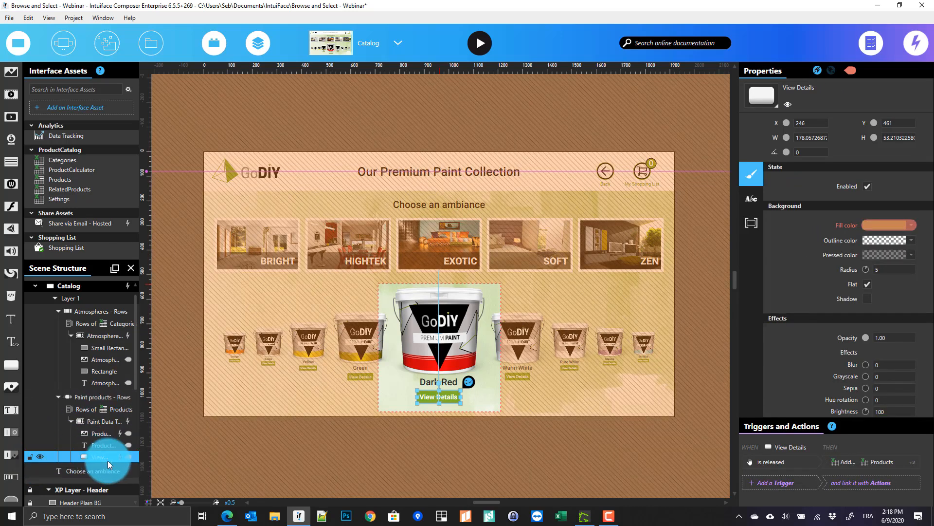
# Review the View Details trigger's Products filter action and what its value is bound to
pyautogui.moveTo(120, 457)
pyautogui.click(273, 488)
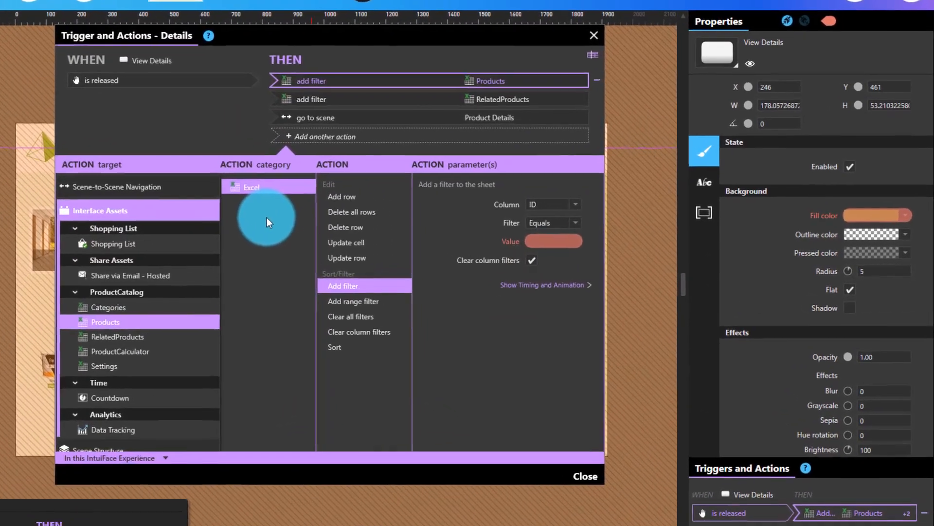
pyautogui.moveTo(331, 80); pyautogui.dragTo(505, 73)
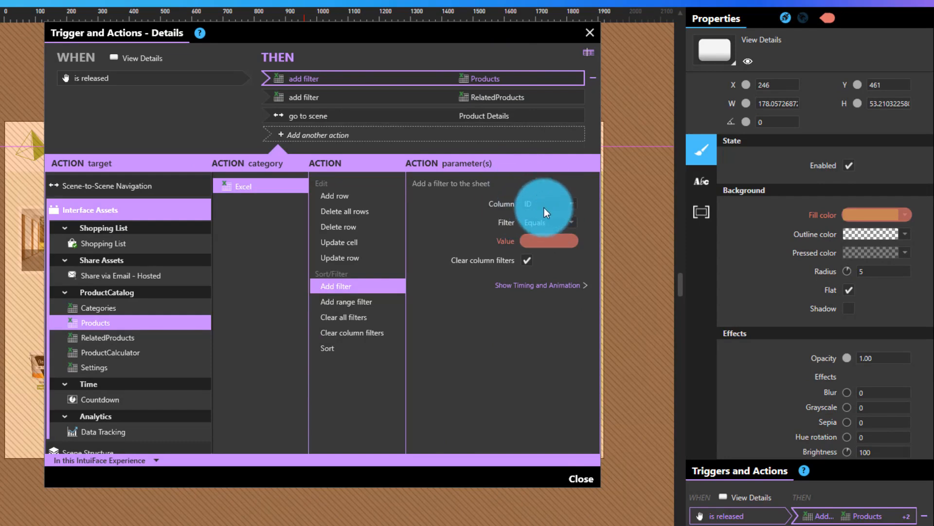
pyautogui.click(536, 242)
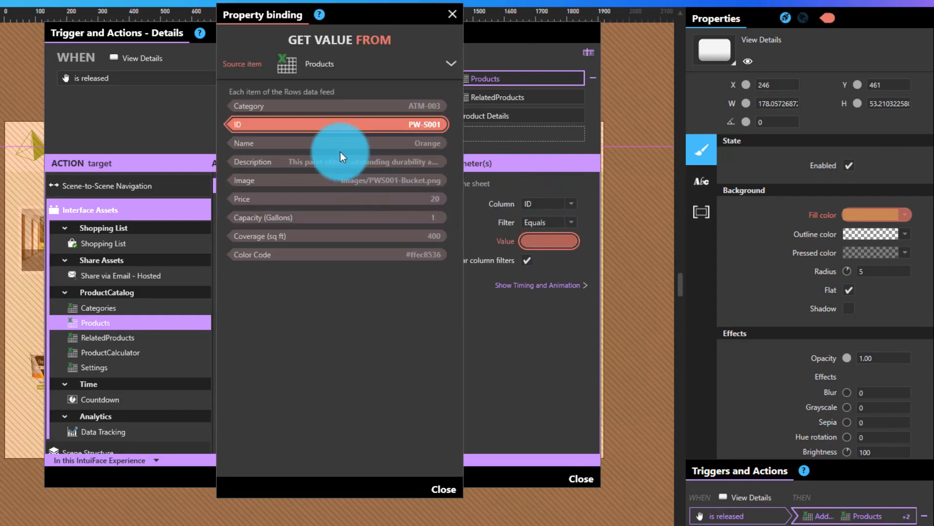
pyautogui.moveTo(354, 32); pyautogui.dragTo(796, 35)
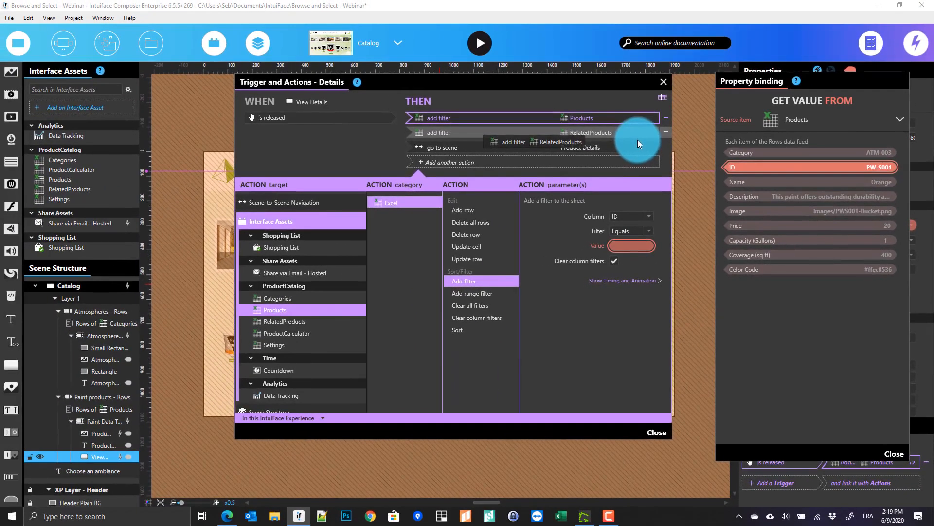
pyautogui.click(638, 139)
# Close the trigger dialog and switch to the Product Details scene
pyautogui.click(377, 42)
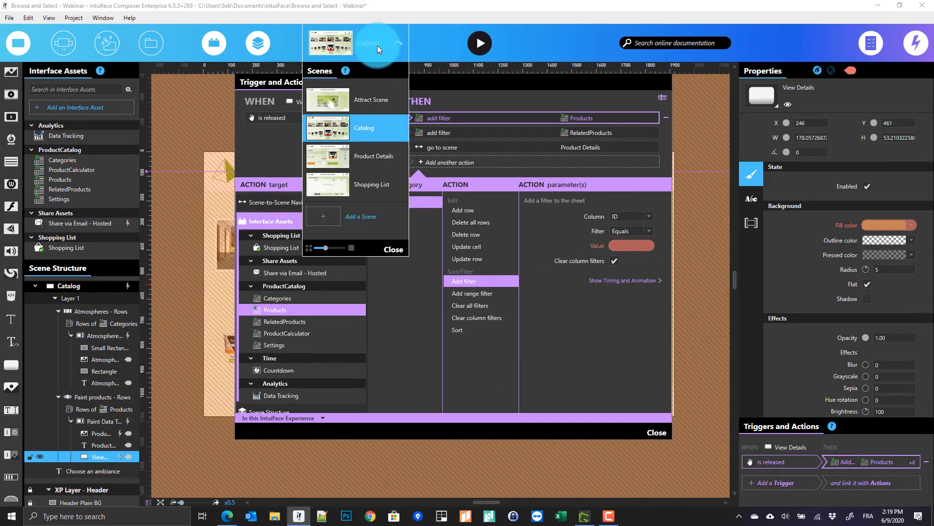
pyautogui.click(376, 158)
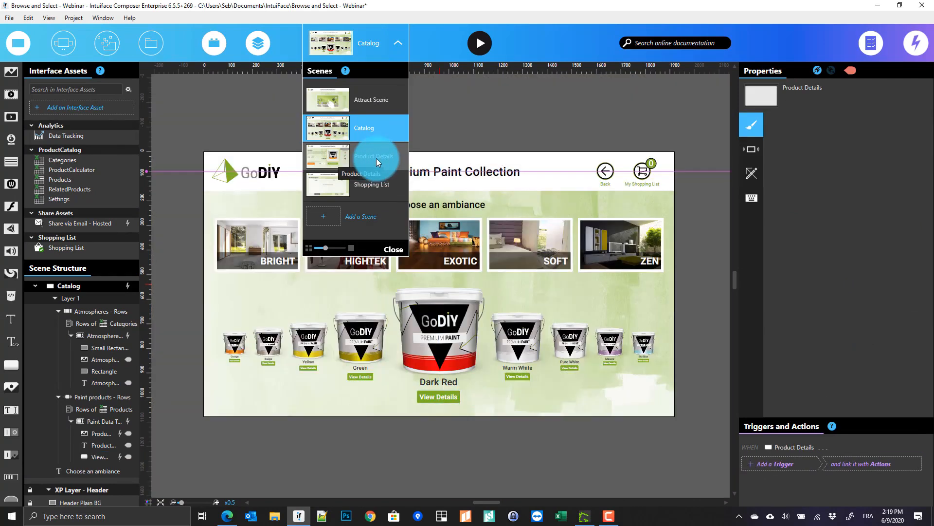
pyautogui.click(225, 126)
# On Product Details, inspect the Paint Info Grp product name binding, then select the Add to Shopping List group
pyautogui.click(249, 112)
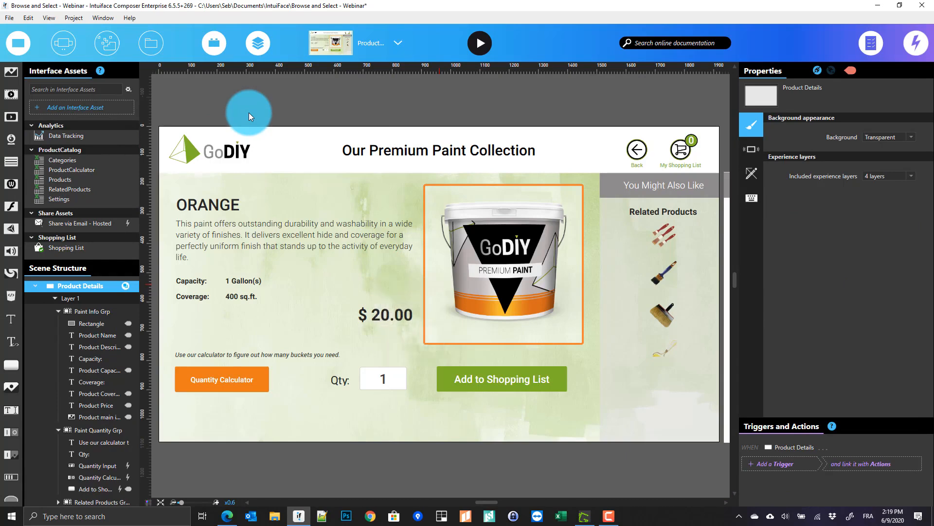
pyautogui.click(247, 237)
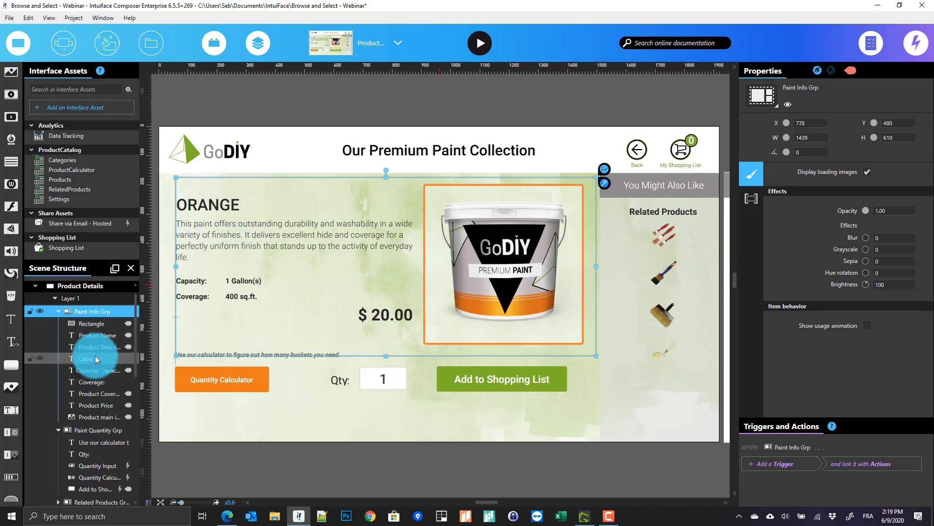
pyautogui.moveTo(127, 334)
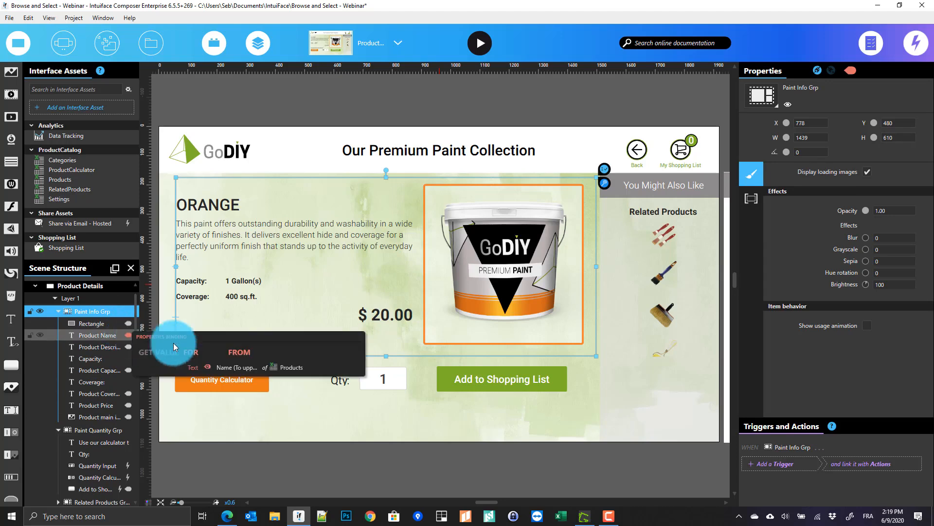
pyautogui.click(234, 369)
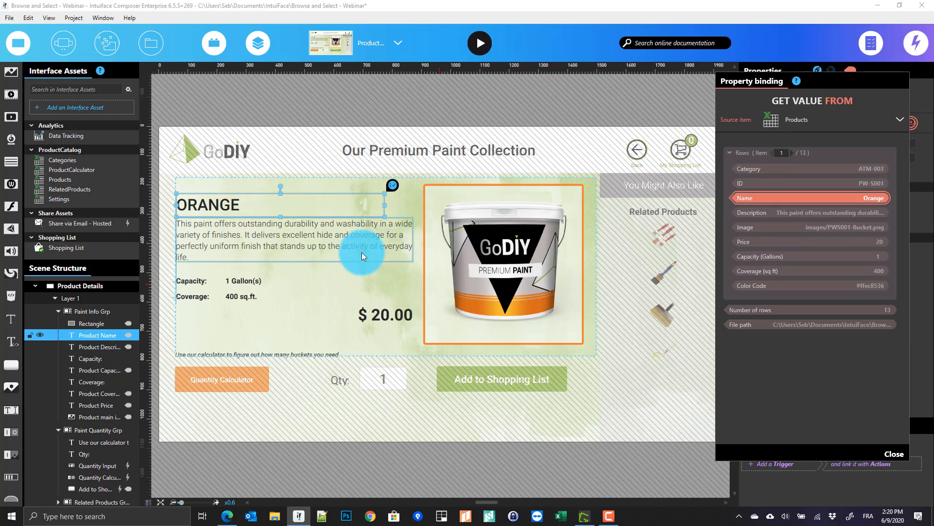
pyautogui.click(373, 264)
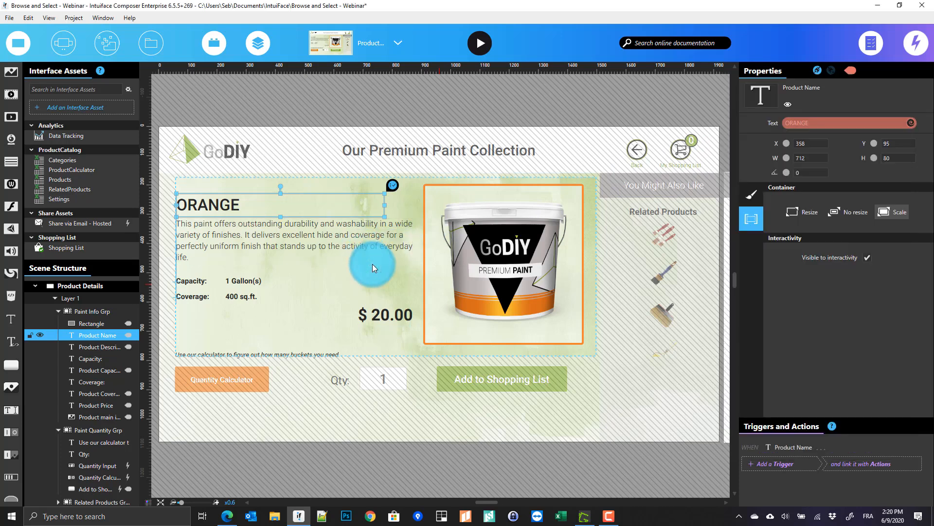
pyautogui.click(460, 378)
pyautogui.doubleClick(461, 379)
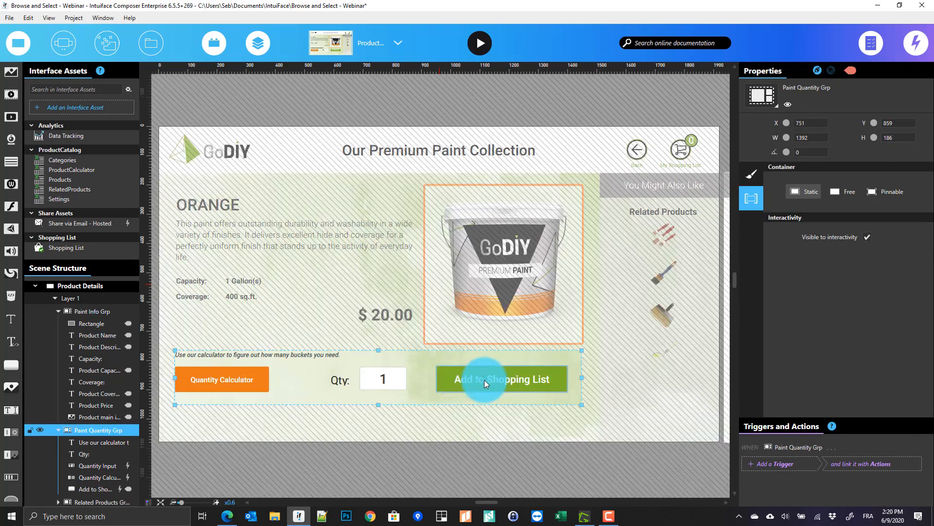
pyautogui.click(483, 380)
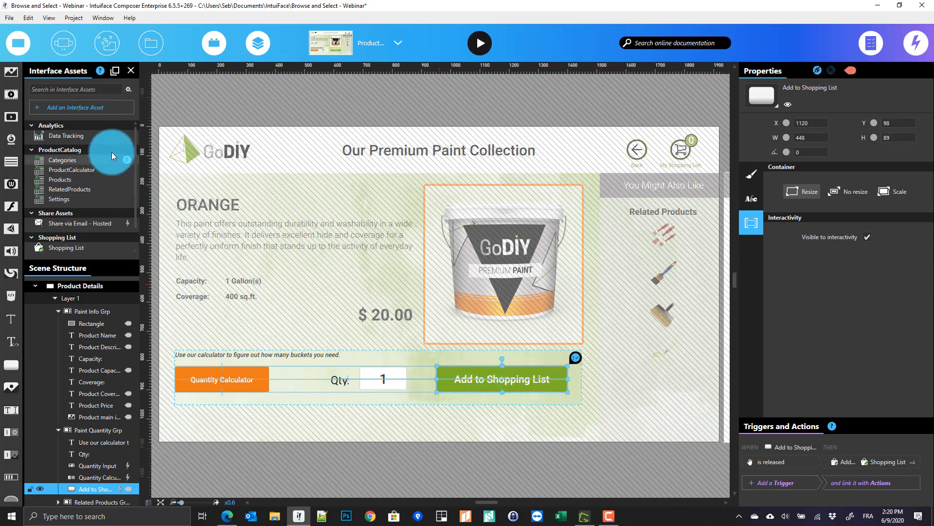
pyautogui.moveTo(110, 167); pyautogui.dragTo(110, 166)
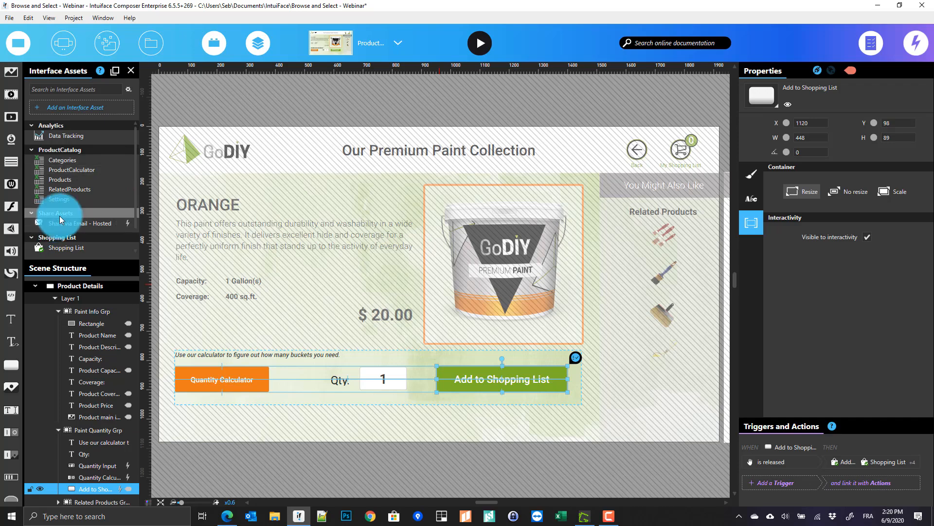
# Review how the add-item action binds Item ID and Item Name to Products data
pyautogui.doubleClick(810, 460)
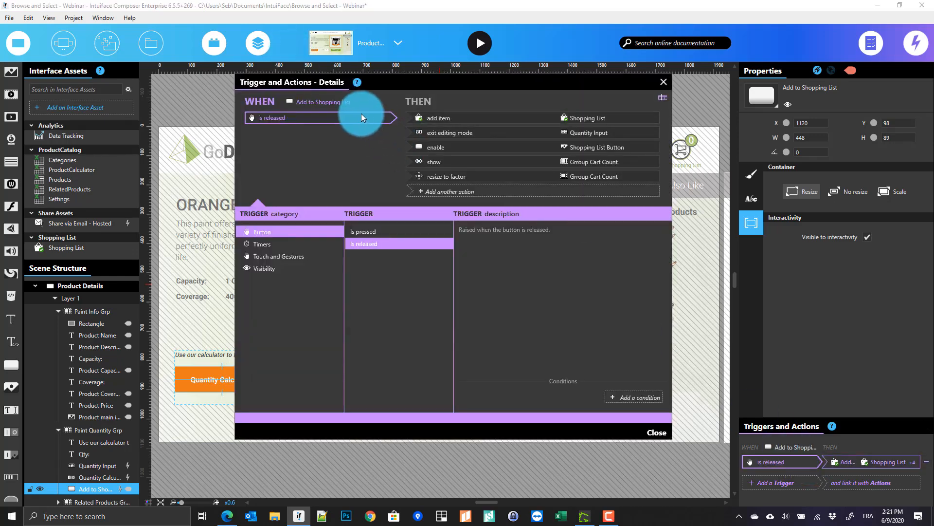
pyautogui.moveTo(480, 112); pyautogui.dragTo(487, 116)
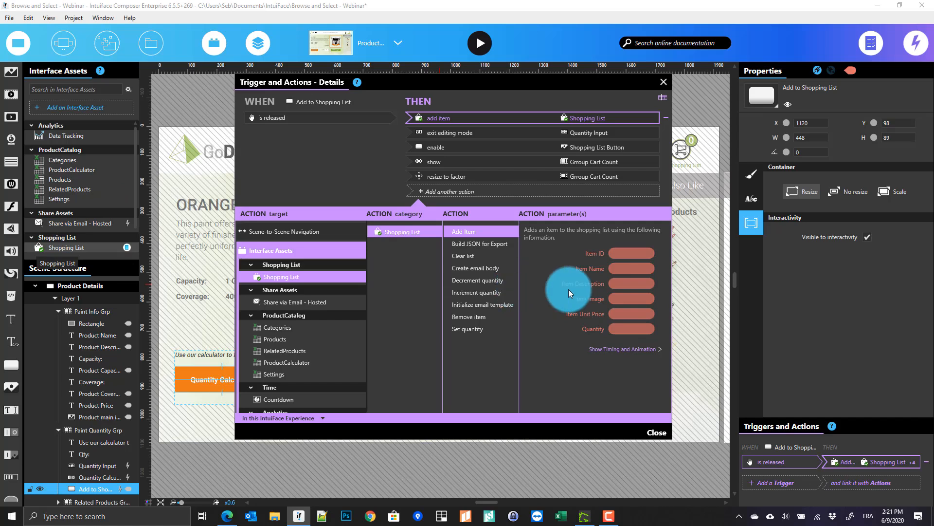
pyautogui.click(625, 256)
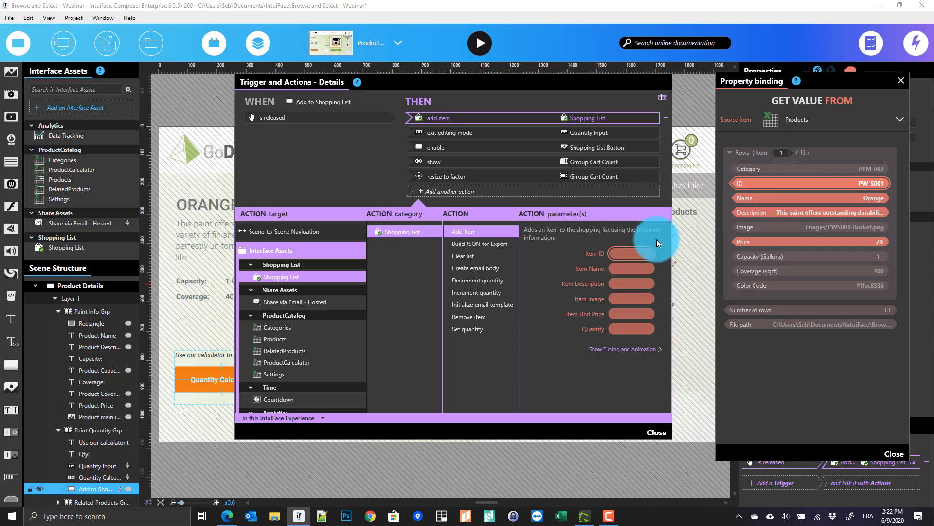
pyautogui.click(759, 190)
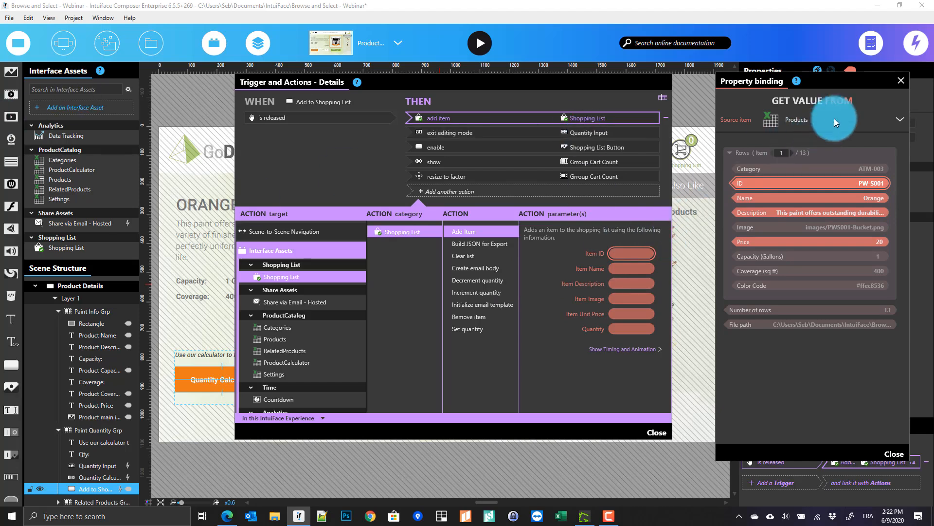
pyautogui.click(902, 80)
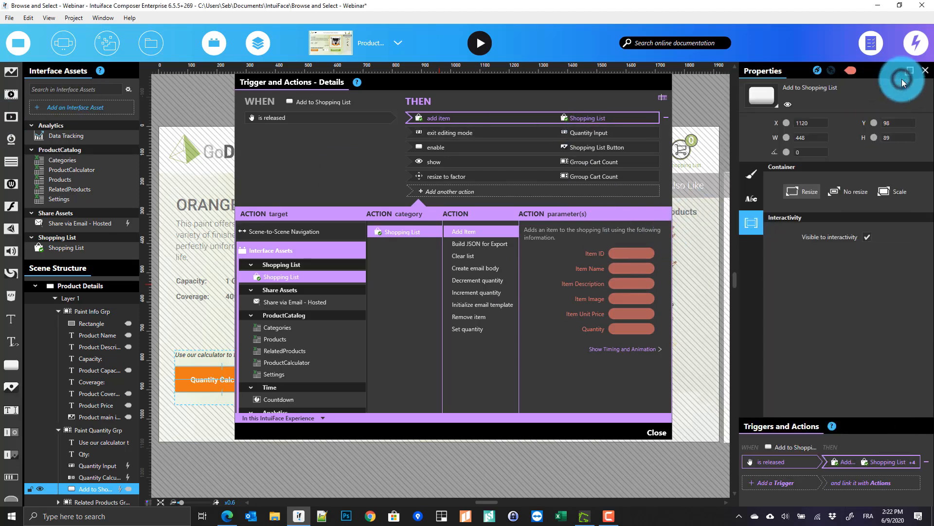
pyautogui.click(667, 86)
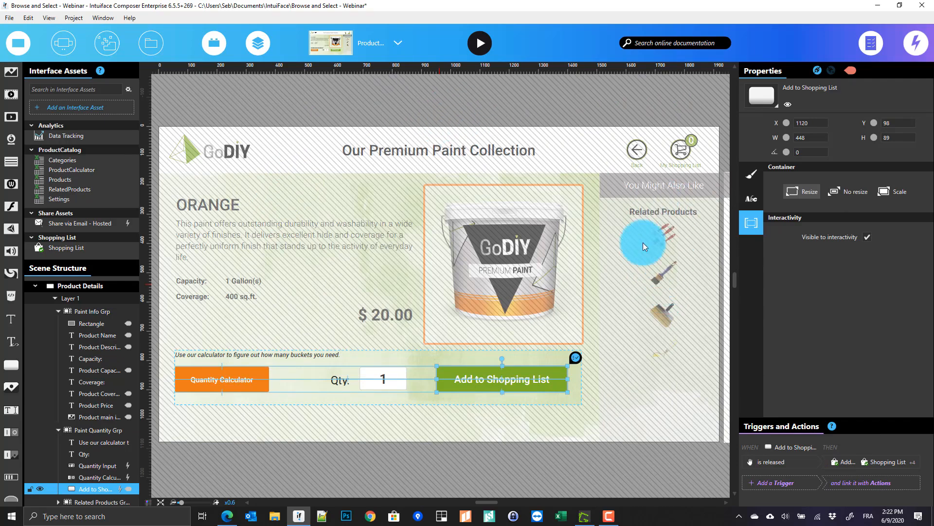
# Switch to the Shopping List scene
pyautogui.click(454, 113)
pyautogui.click(376, 42)
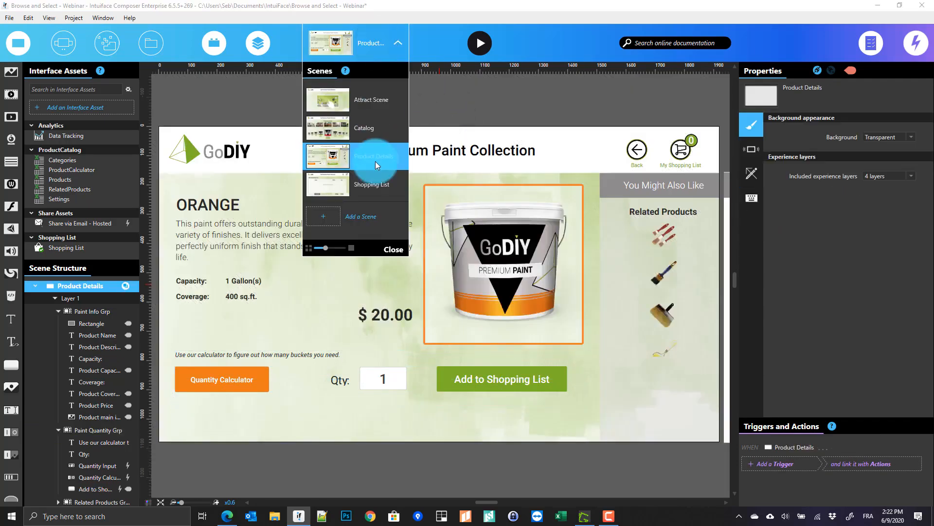
pyautogui.click(351, 186)
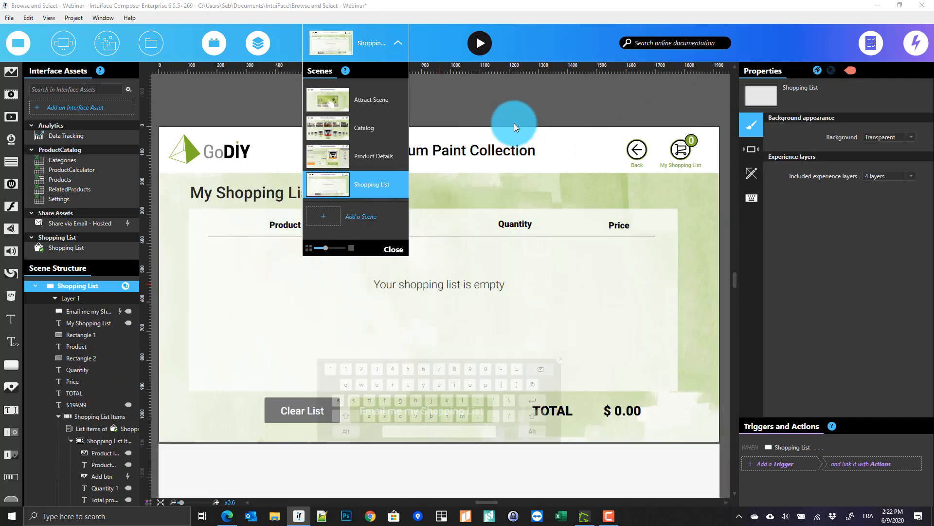
pyautogui.click(519, 113)
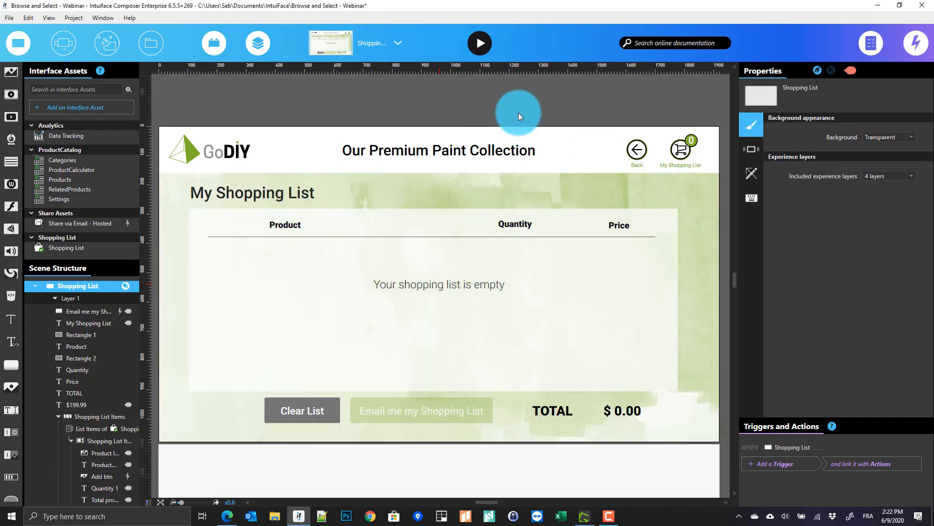
# Select Shopping List Items and its List Items child to reveal the collection's data source
pyautogui.click(369, 337)
pyautogui.click(369, 337)
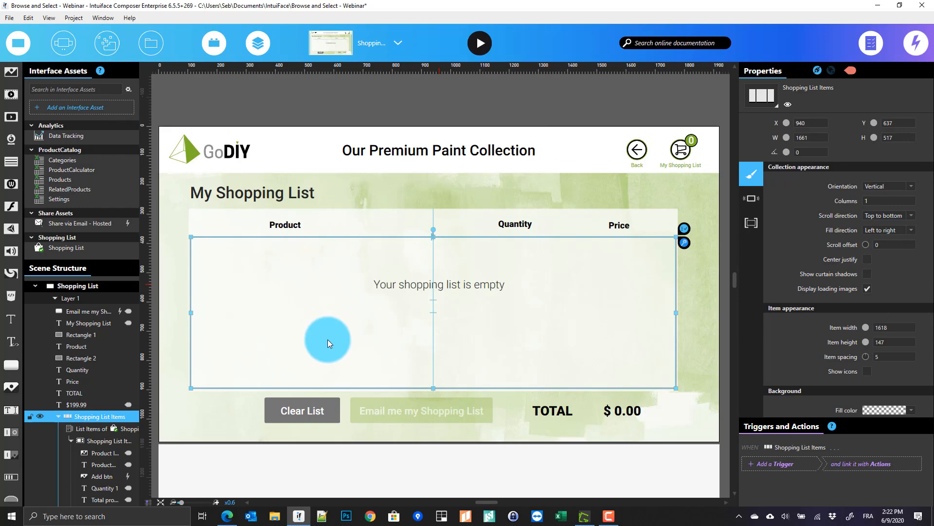
pyautogui.moveTo(328, 340); pyautogui.dragTo(84, 422)
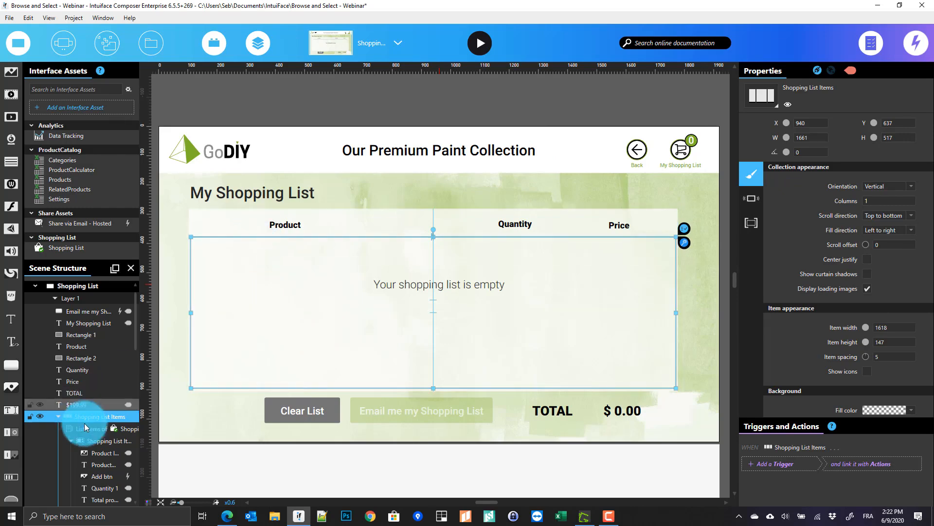
pyautogui.click(88, 431)
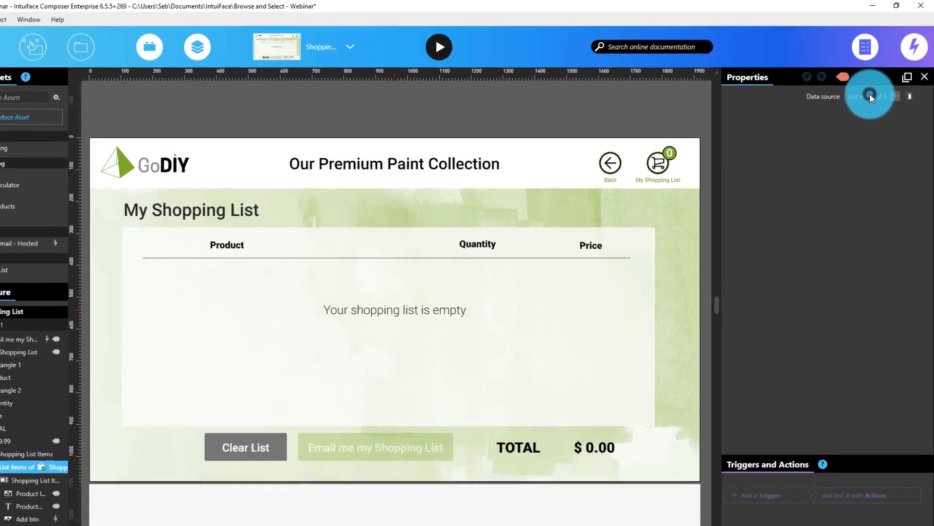
pyautogui.click(873, 86)
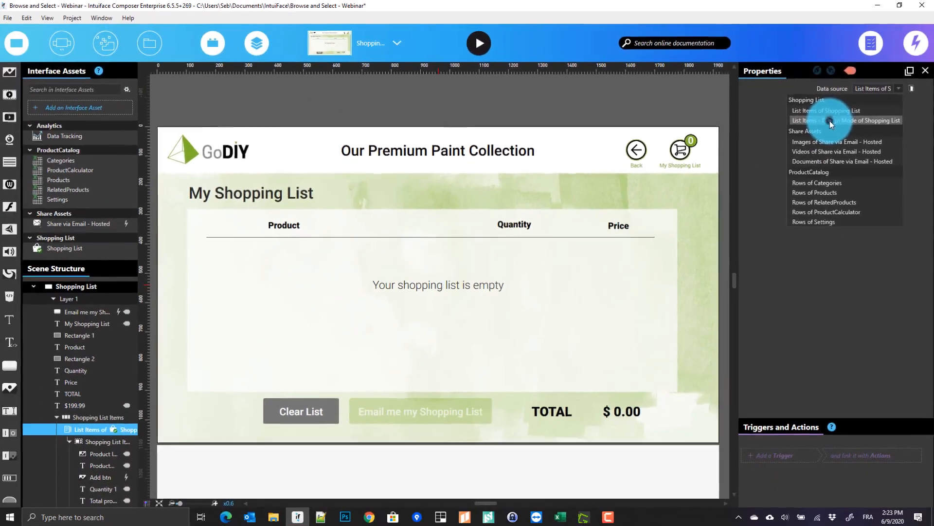
pyautogui.click(781, 176)
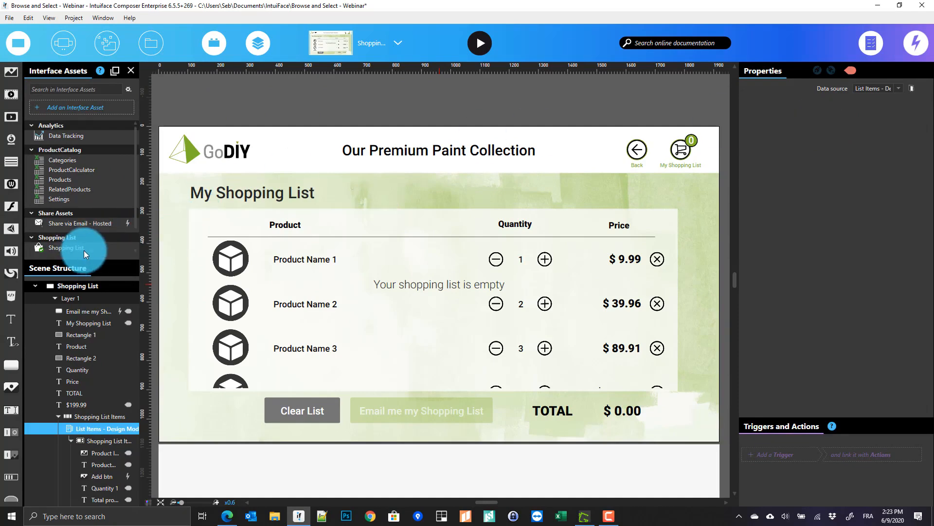
pyautogui.moveTo(83, 249); pyautogui.dragTo(537, 260)
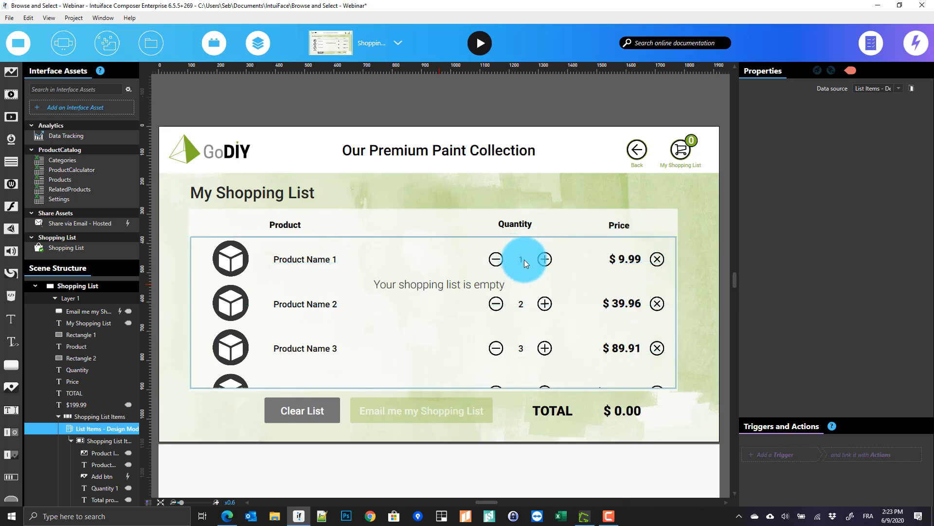
pyautogui.moveTo(328, 319); pyautogui.dragTo(328, 255)
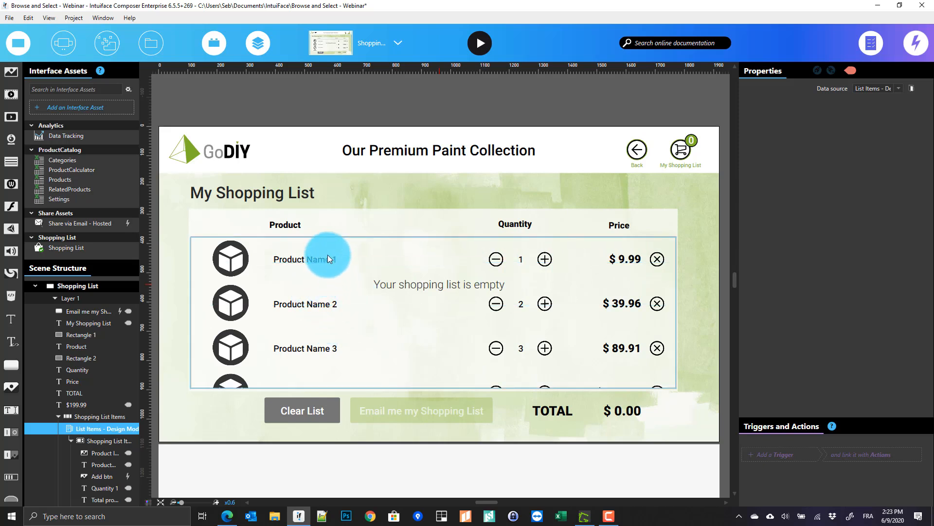
pyautogui.moveTo(328, 255); pyautogui.dragTo(308, 270)
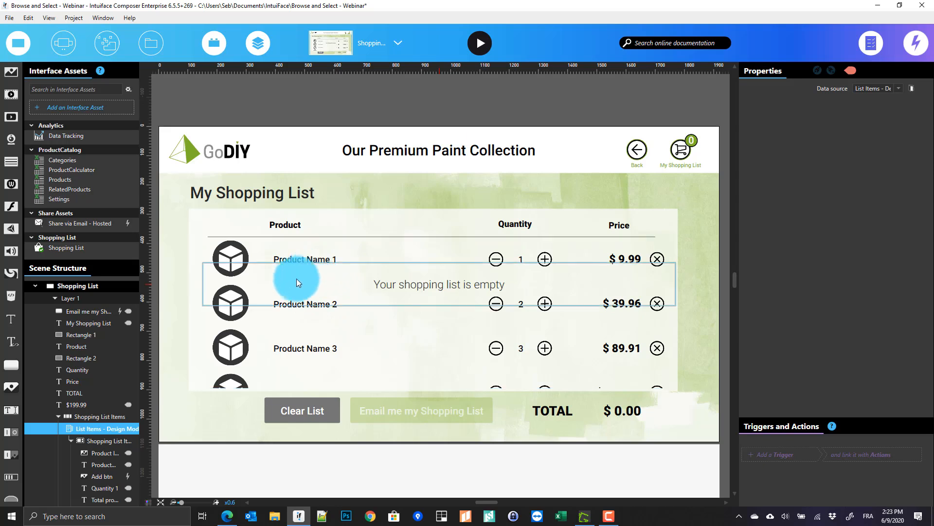
pyautogui.click(873, 90)
pyautogui.click(822, 113)
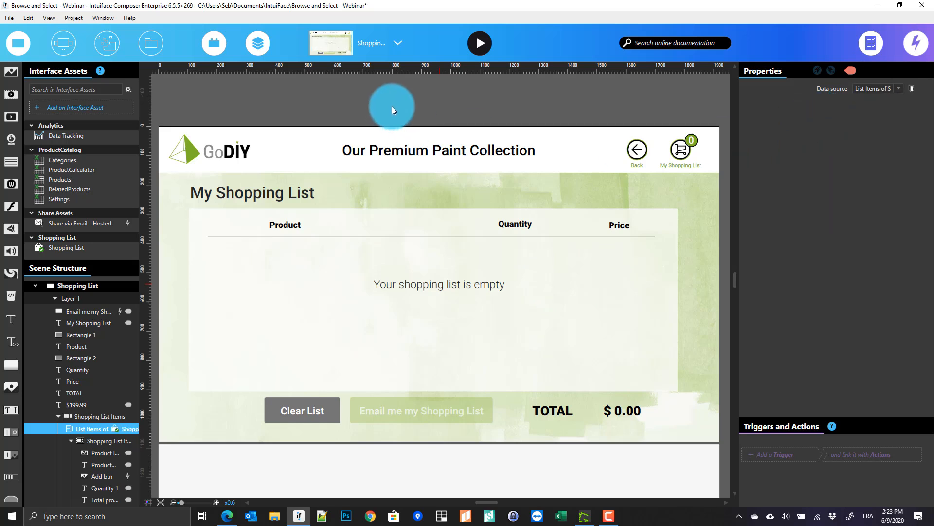
# Go back to the Attract Scene with its 'Our Premium Paint Collection' welcome screen
pyautogui.click(387, 44)
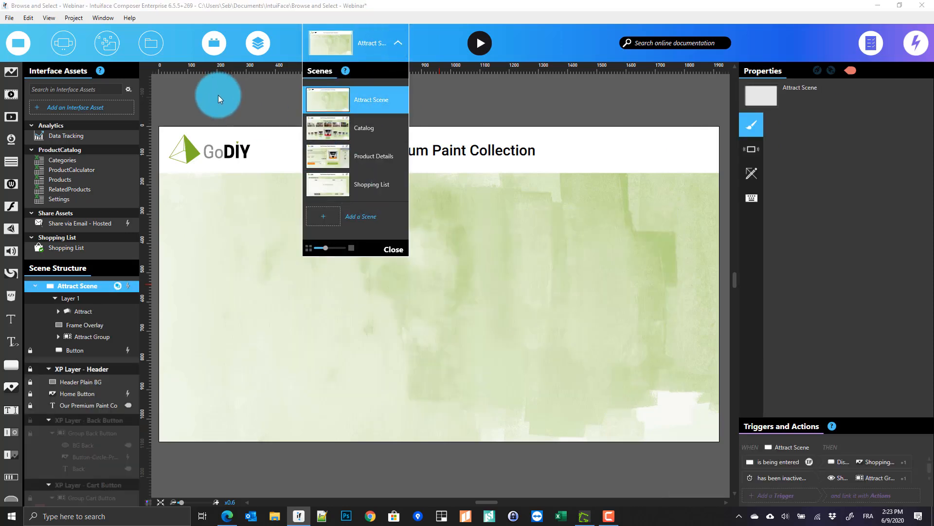
pyautogui.click(218, 95)
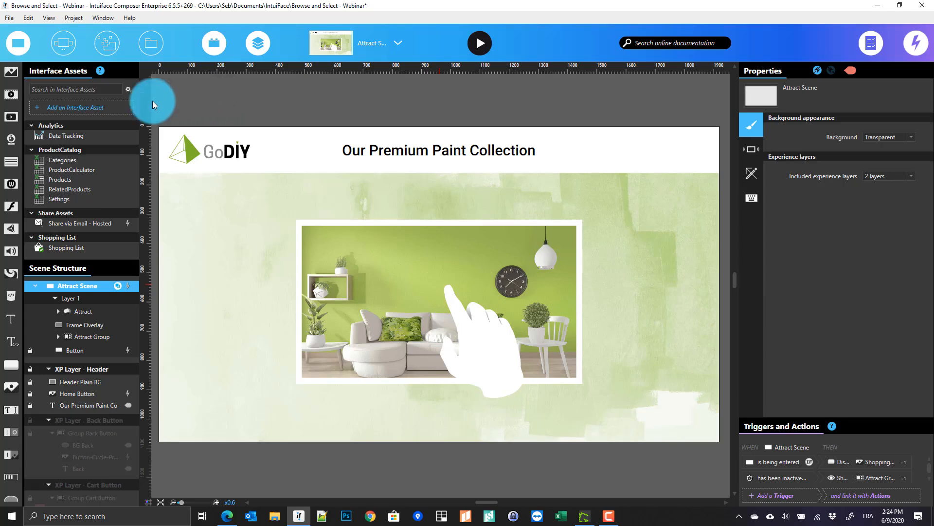
# Add the BarcodeScanner interface asset from BarcodeScannerNET, found by searching 'bar'
pyautogui.click(98, 107)
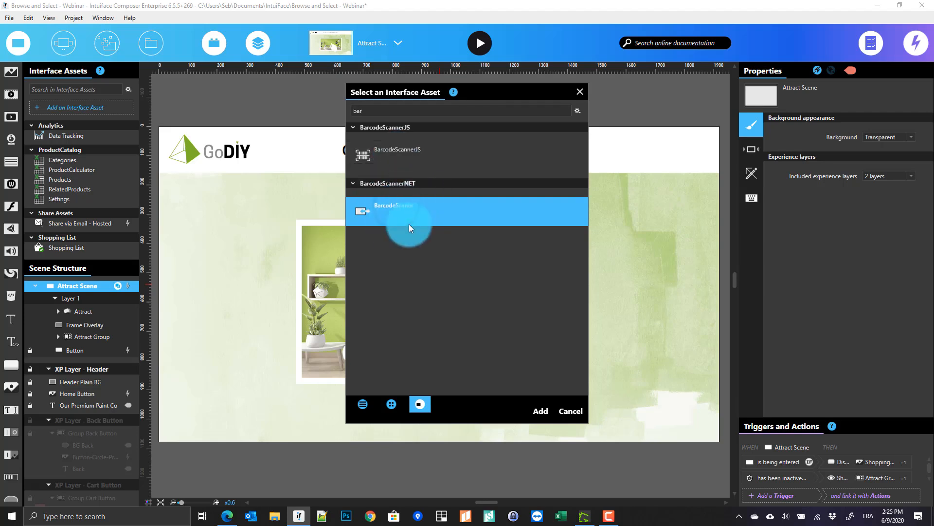
pyautogui.click(541, 411)
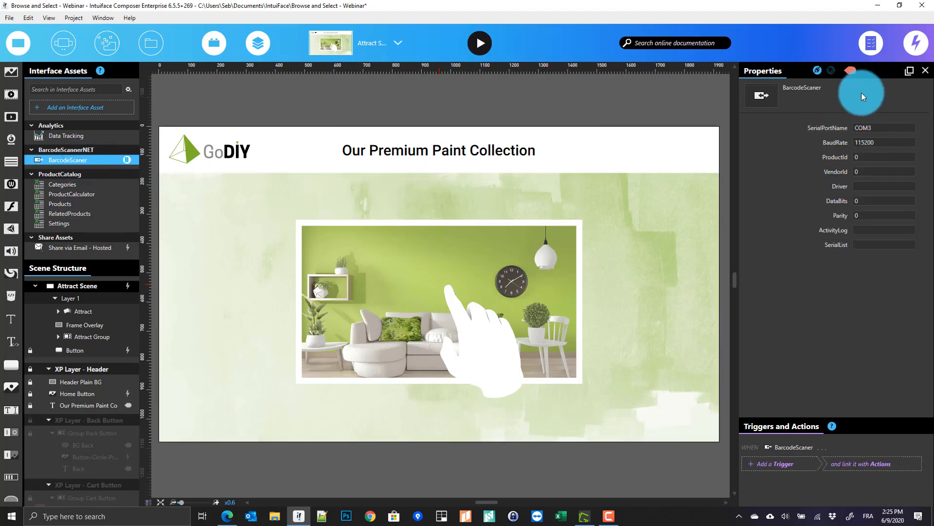
# Set the scanner's SerialPortName to COM8 and open the Products data asset in Excel
pyautogui.click(885, 125)
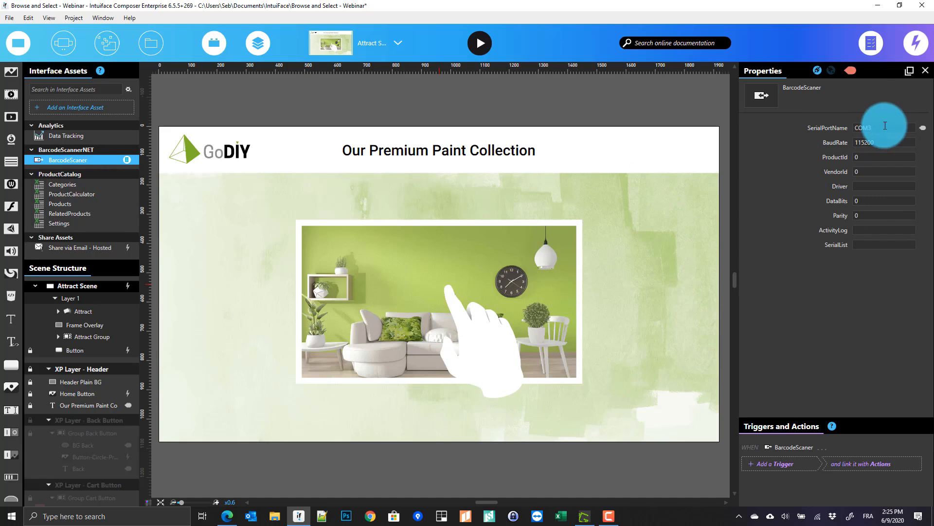
pyautogui.press('BackSpace')
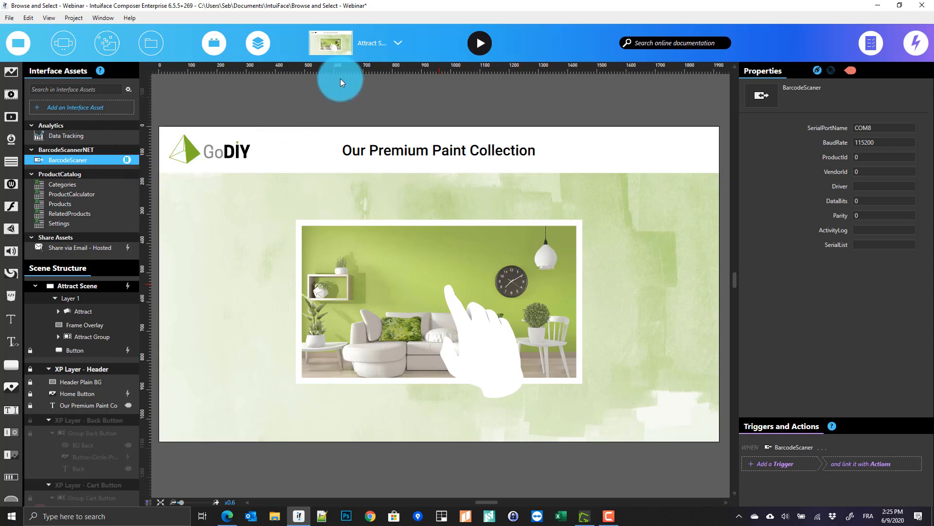
pyautogui.click(349, 54)
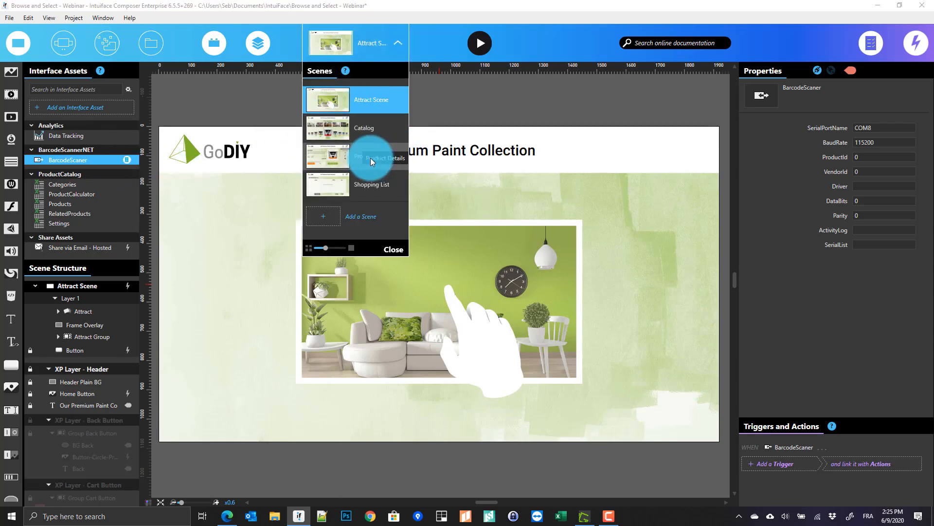
pyautogui.click(244, 95)
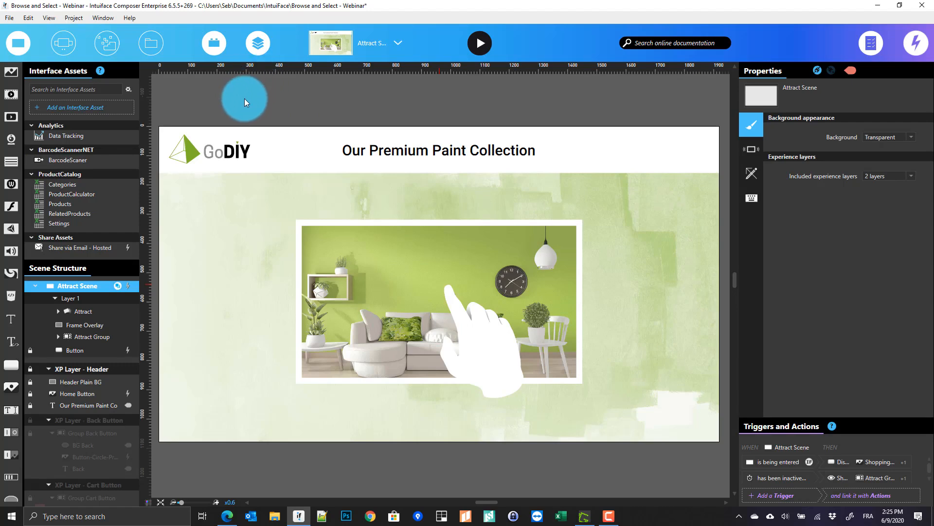
pyautogui.click(245, 99)
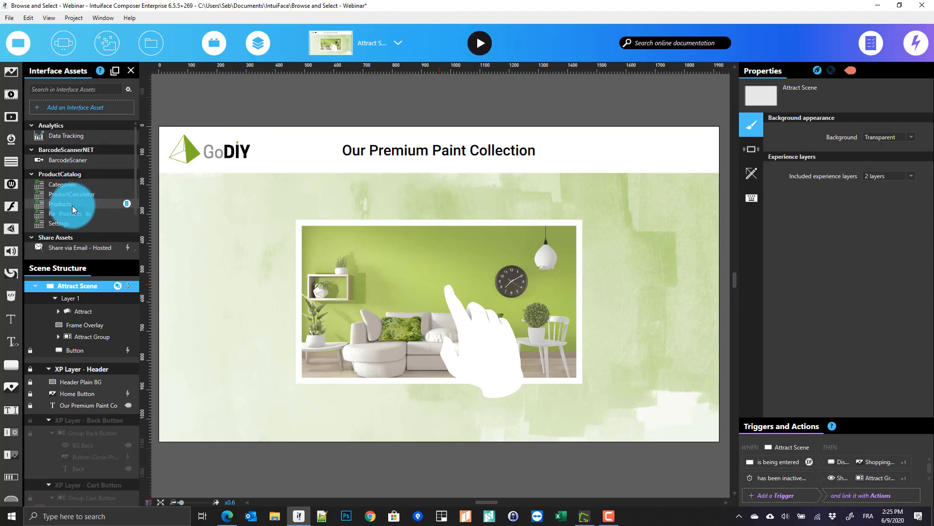
pyautogui.rightClick(72, 206)
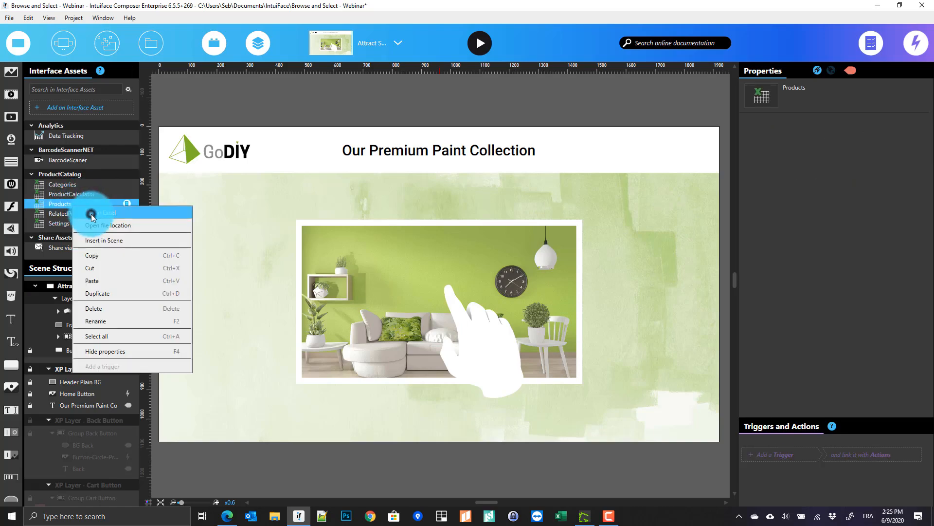
pyautogui.click(92, 213)
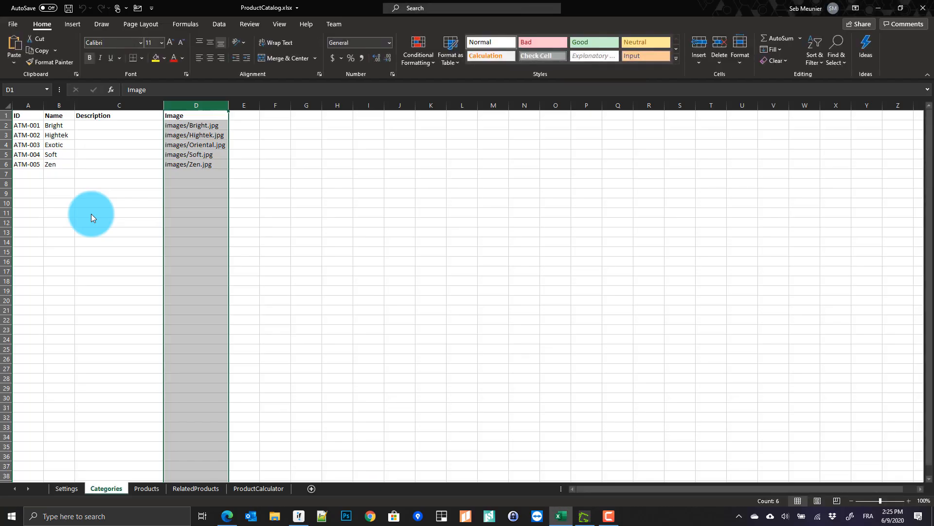
# Add a 'Barcode' header in the empty column after Color Code on the Products sheet
pyautogui.click(142, 489)
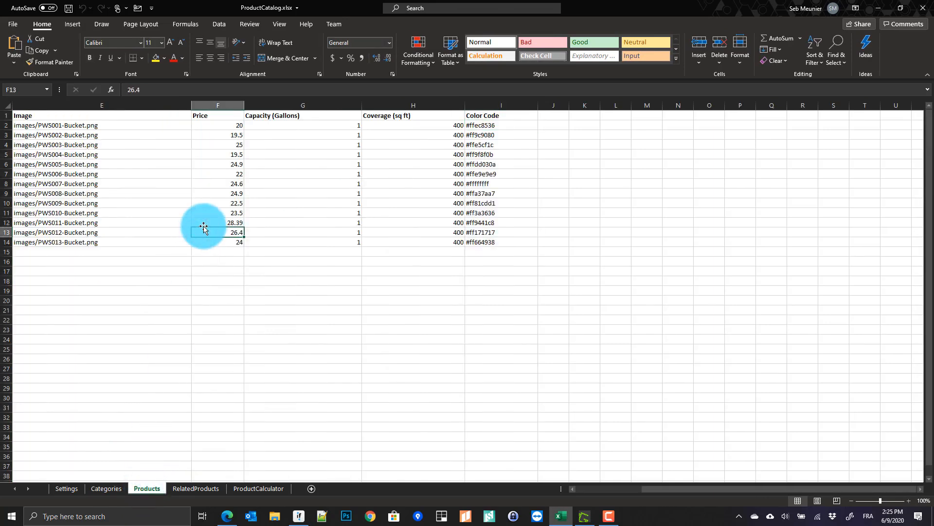
pyautogui.hotkey('ctrl', 'Home')
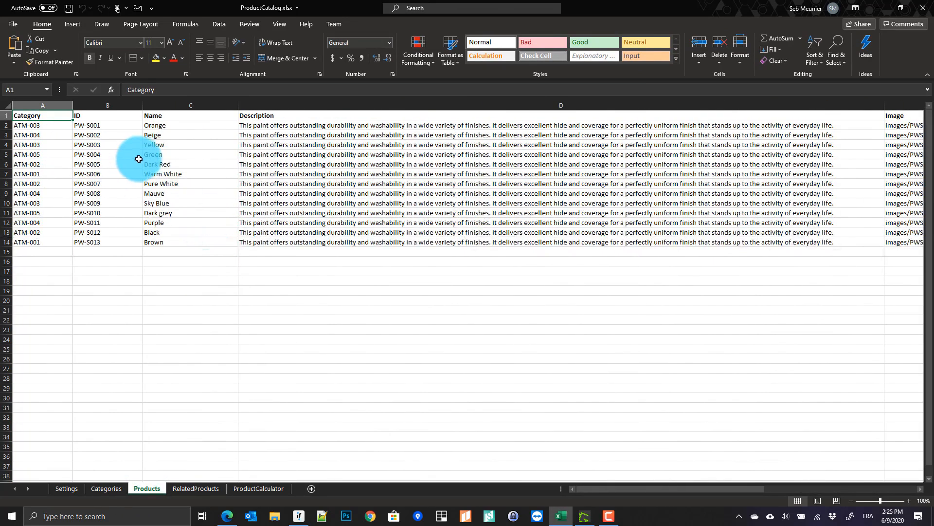
pyautogui.click(229, 155)
pyautogui.press('Right')
pyautogui.press('Right')
pyautogui.press('Right')
pyautogui.press('Right')
pyautogui.press('Right')
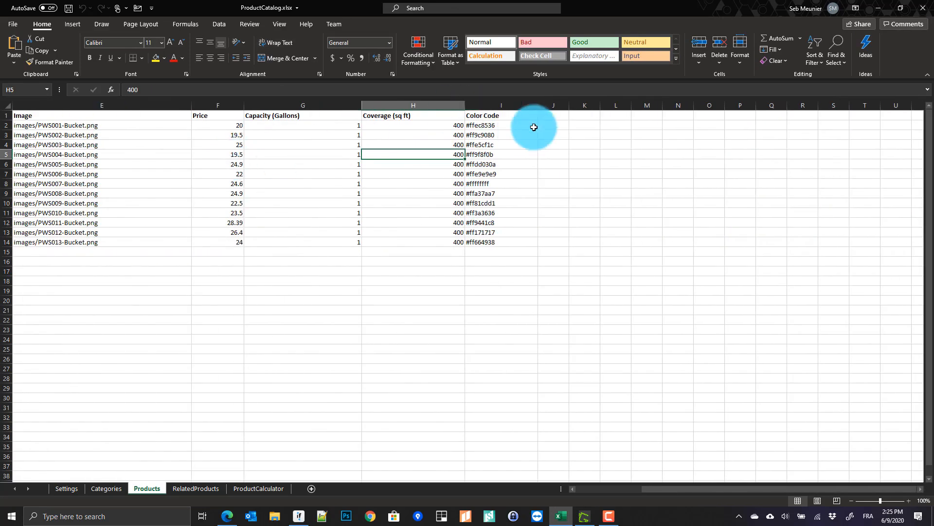
pyautogui.click(546, 116)
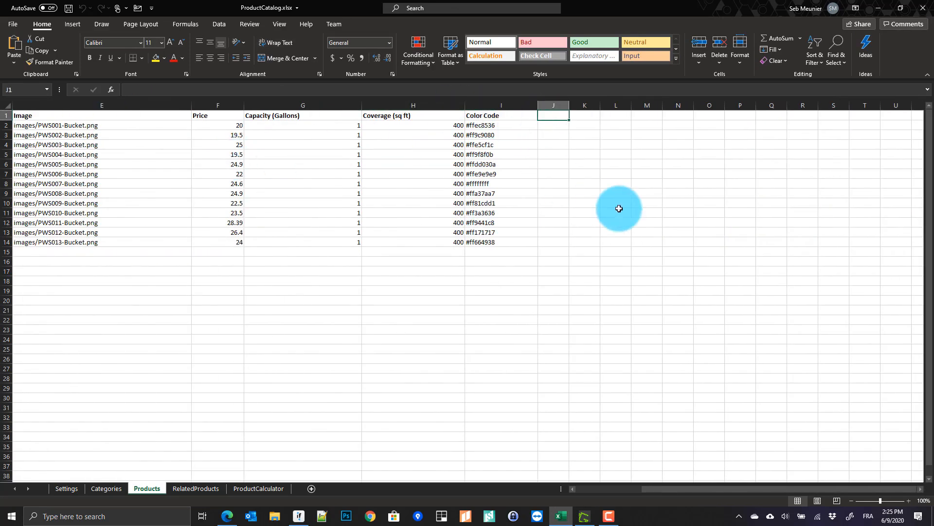
pyautogui.write('Barcode')
pyautogui.press('Return')
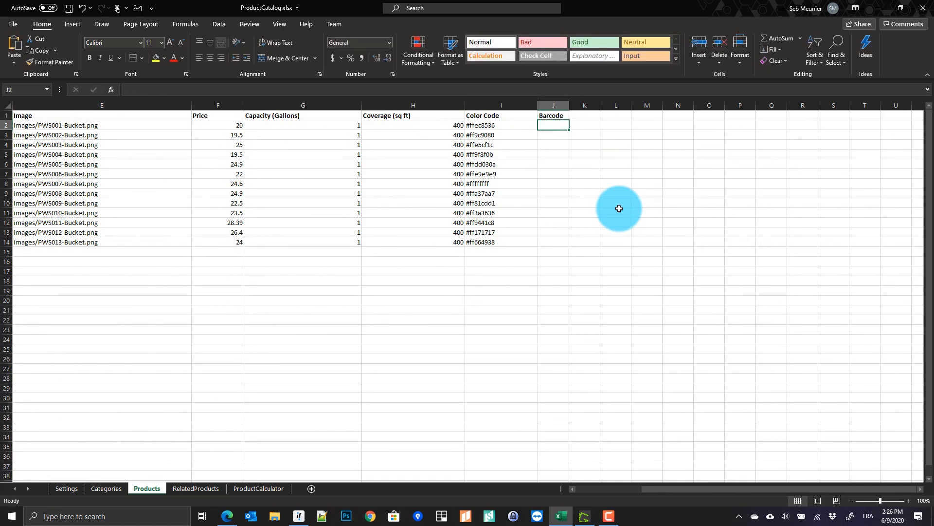
# Enter barcode X001CRLUPP for the Dark Red product
pyautogui.hotkey('ctrl', 'Left')
pyautogui.hotkey('ctrl', 'Left')
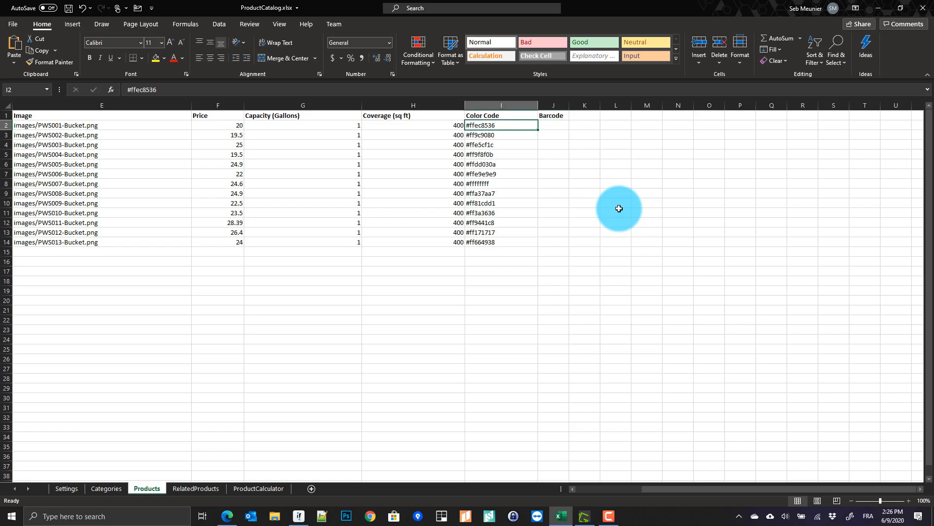
pyautogui.press('Down')
pyautogui.press('Down')
pyautogui.press('Down')
pyautogui.press('Down')
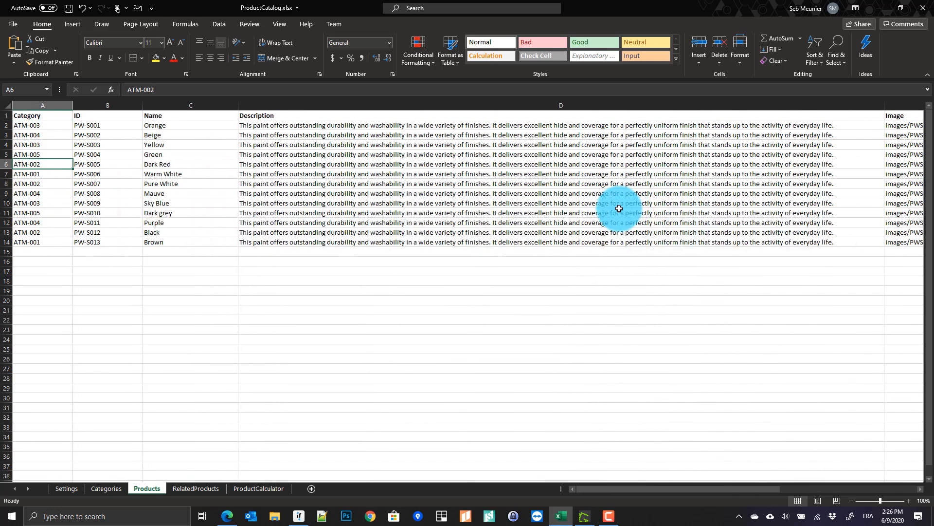
pyautogui.press('Right')
pyautogui.press('Right')
pyautogui.press('Right')
pyautogui.hotkey('ctrl', 'Right')
pyautogui.press('Right')
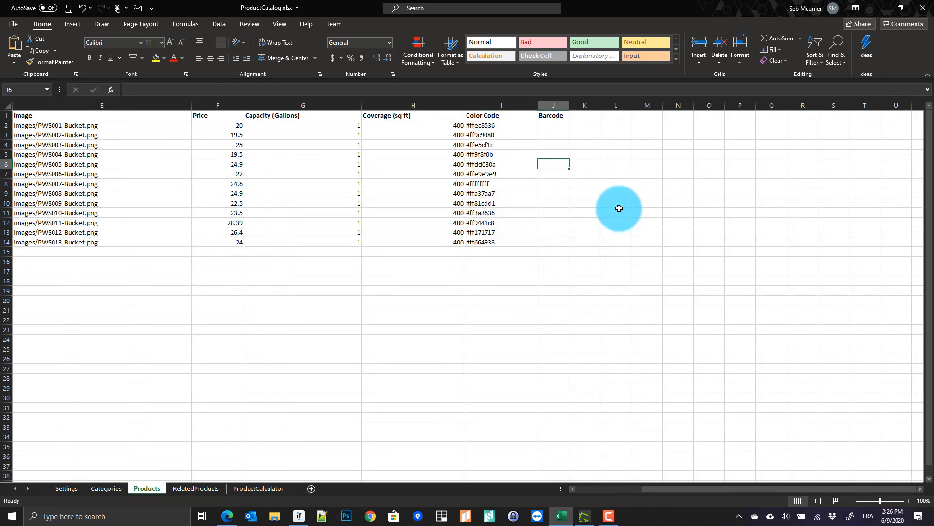
pyautogui.write('X')
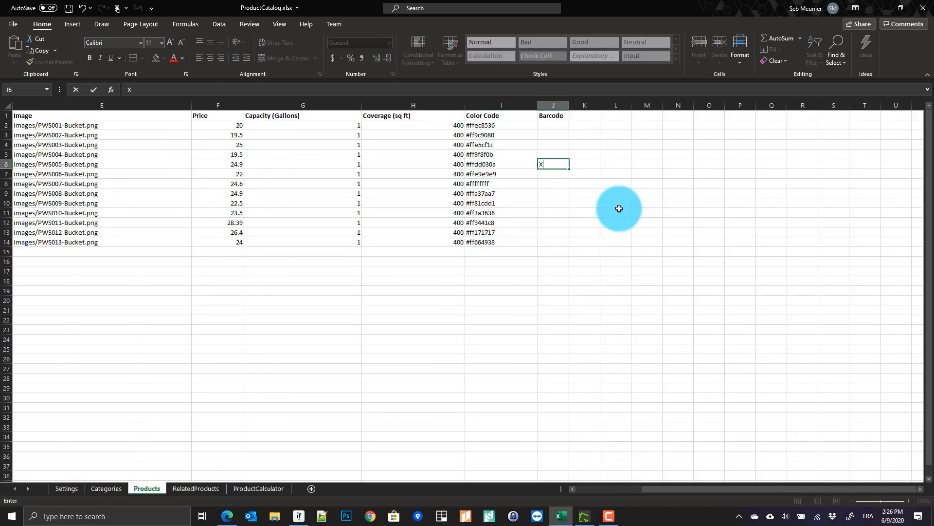
pyautogui.write('001CRLUPP')
pyautogui.press('Return')
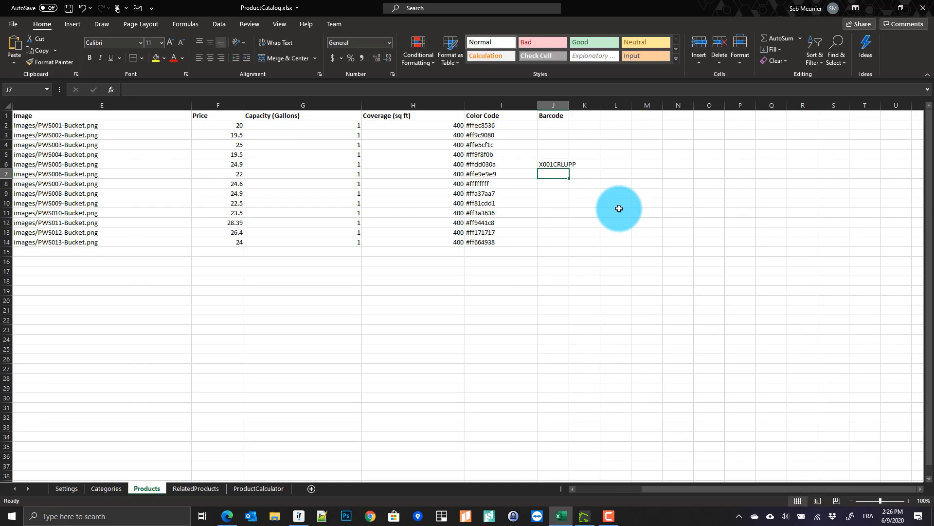
# Autofit the Barcode column, then close ProductCatalog.xlsx, saving the changes
pyautogui.doubleClick(569, 105)
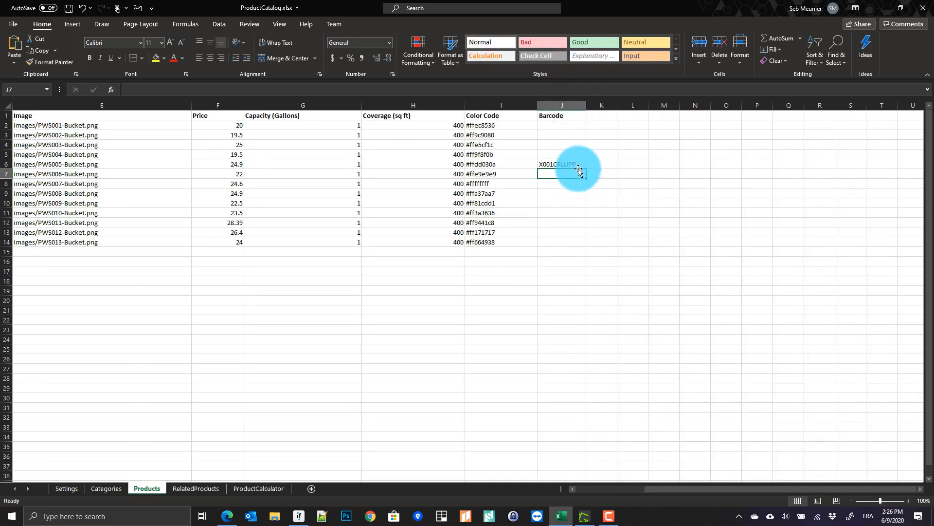
pyautogui.click(567, 164)
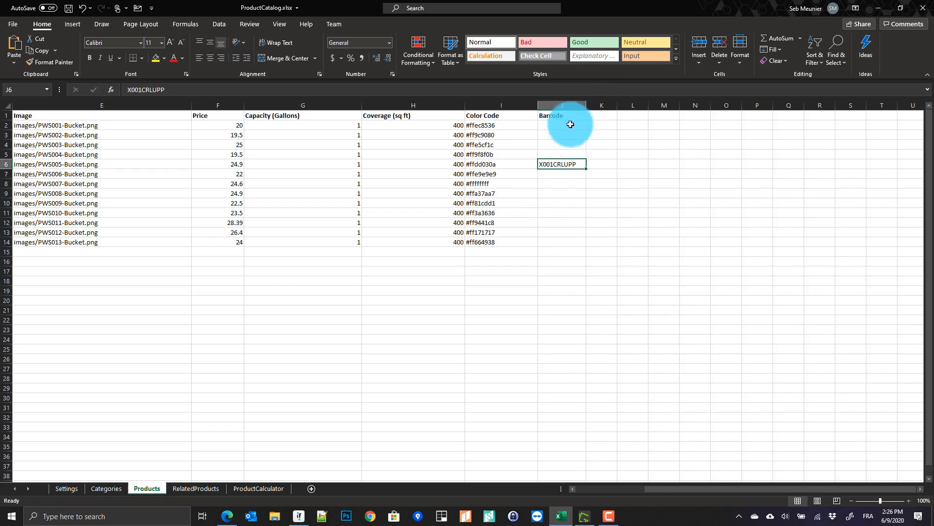
pyautogui.moveTo(570, 124); pyautogui.dragTo(574, 239)
pyautogui.click(566, 155)
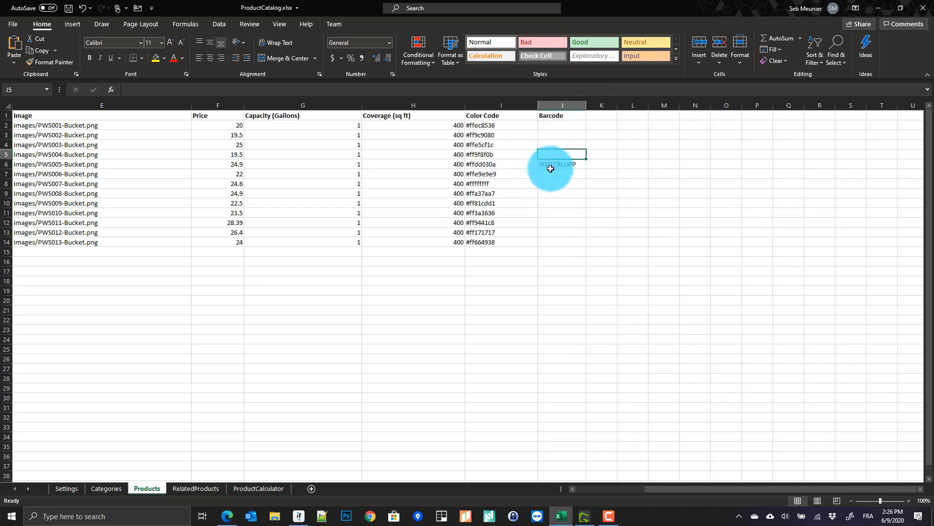
pyautogui.click(923, 8)
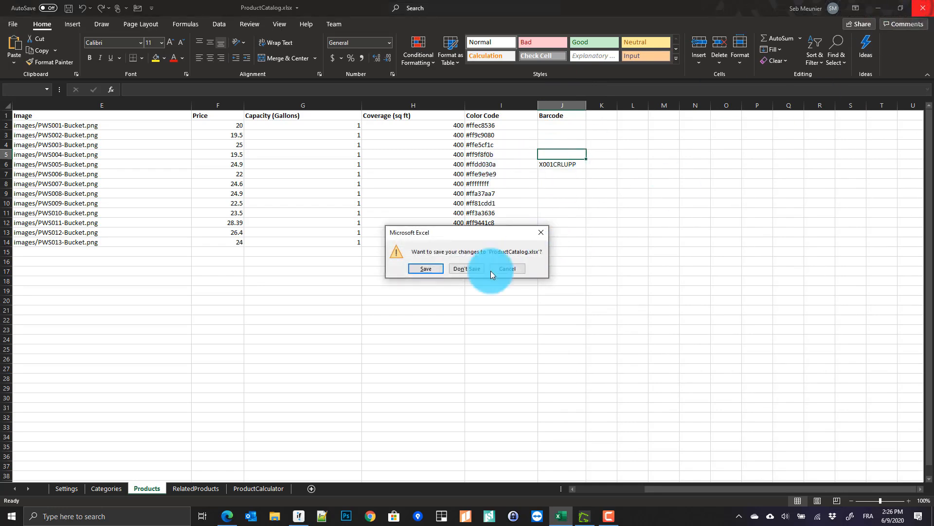
pyautogui.click(426, 270)
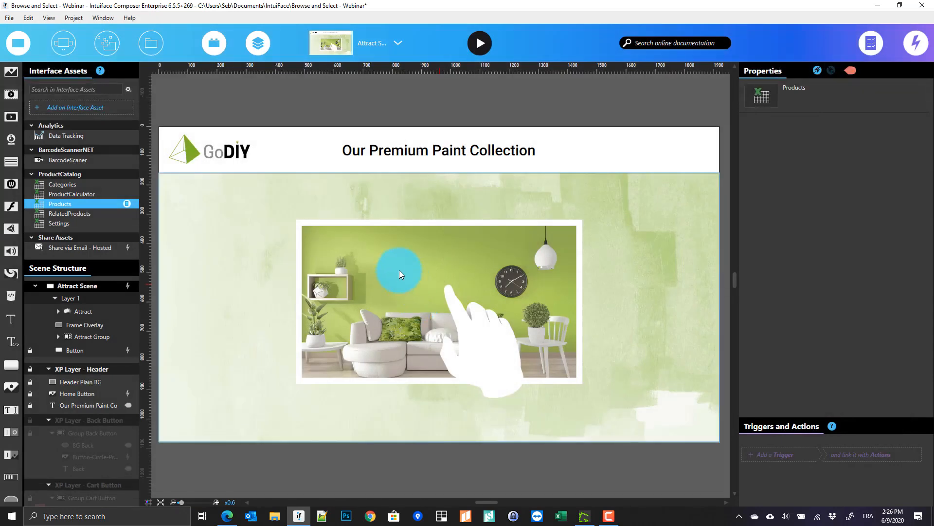
# Inspect the Products sheet's live data, then switch to the Catalog scene
pyautogui.click(129, 203)
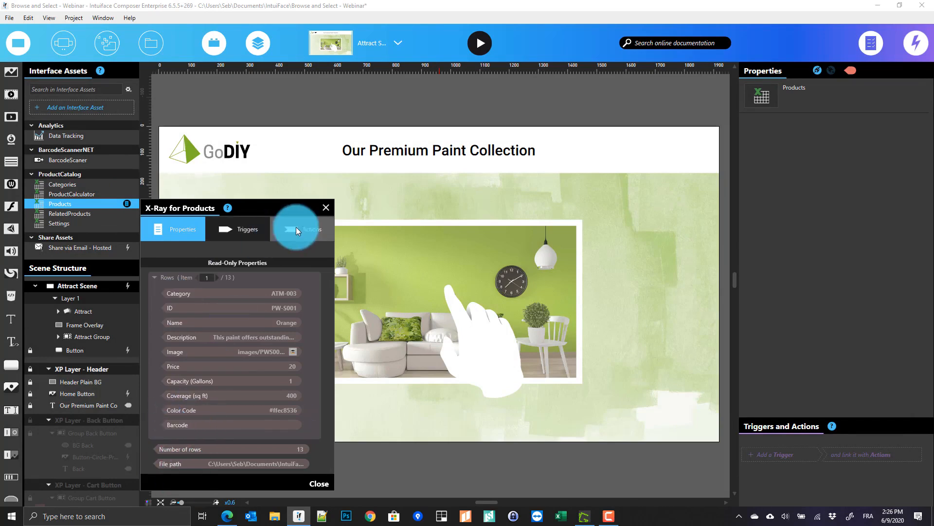
pyautogui.click(326, 207)
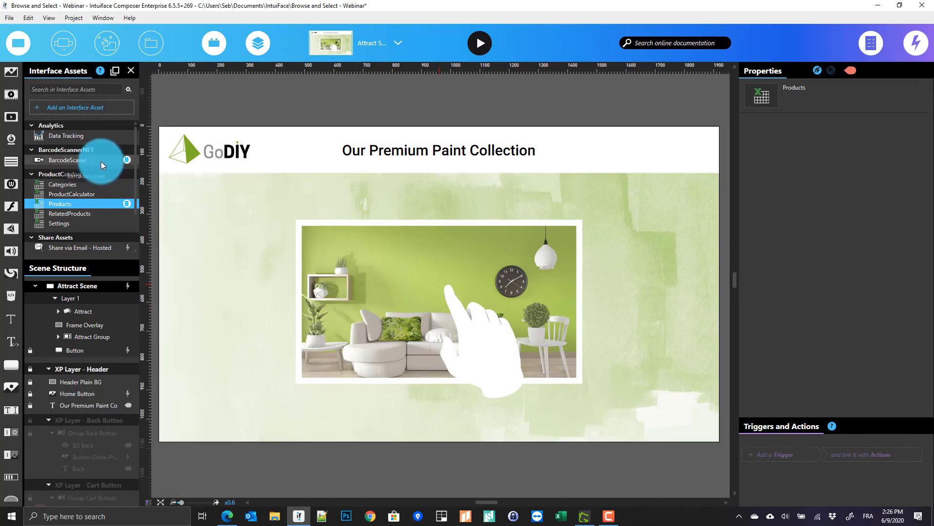
pyautogui.click(398, 43)
pyautogui.click(352, 130)
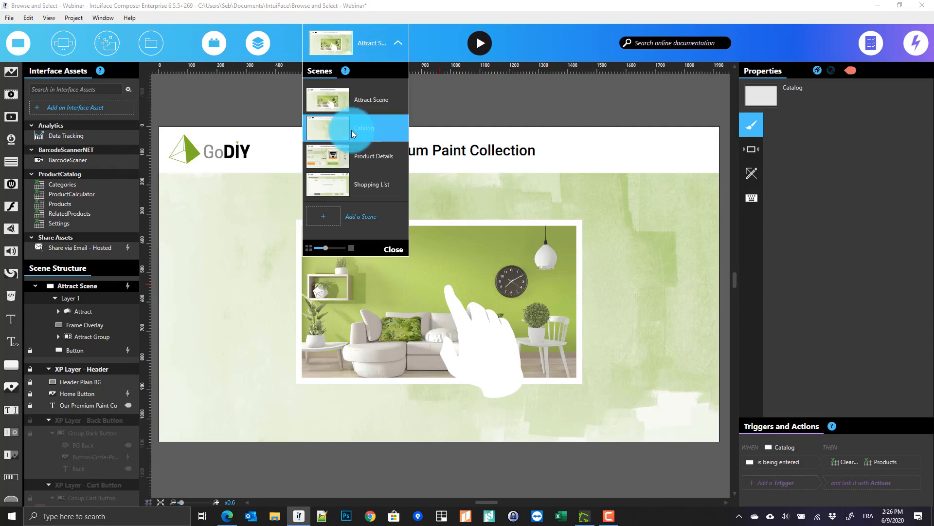
pyautogui.click(199, 111)
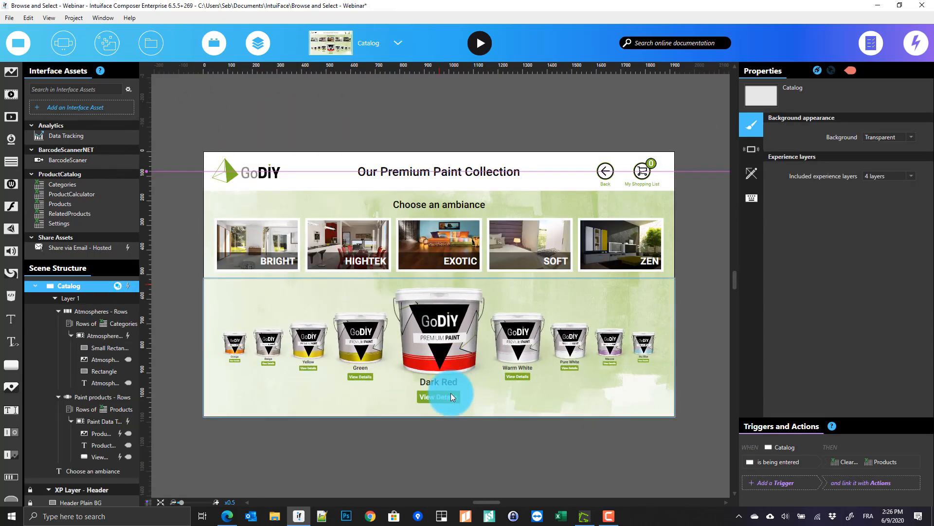
# Give BarcodeScaner a CodeScanned trigger that clears all Products filters, and duplicate that action
pyautogui.click(113, 159)
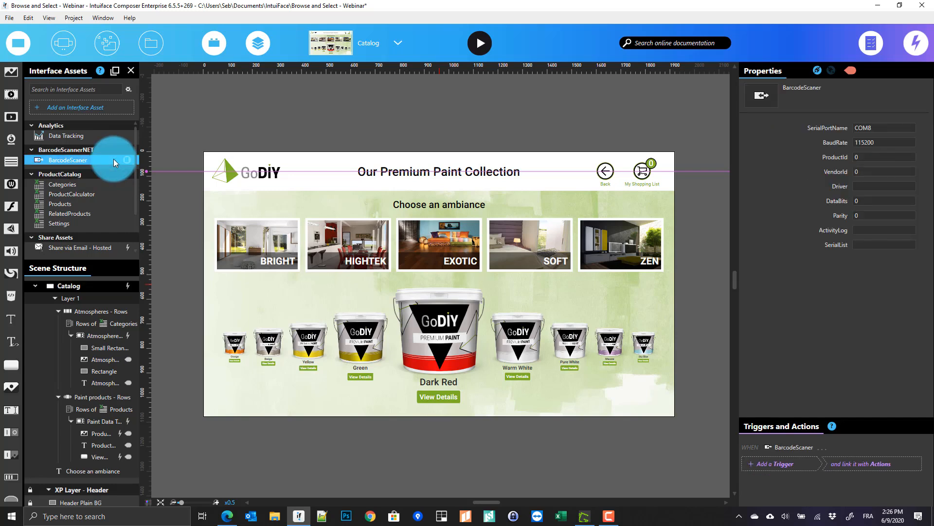
pyautogui.click(799, 462)
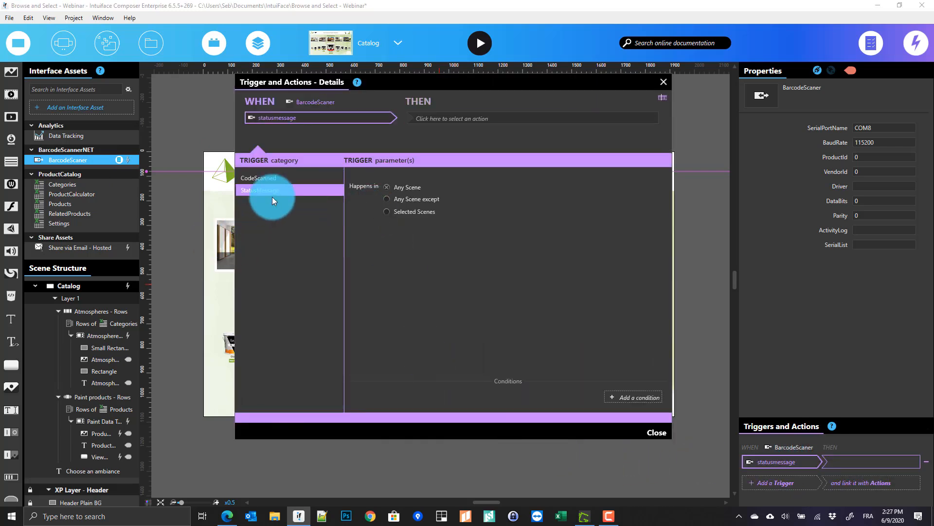
pyautogui.click(273, 180)
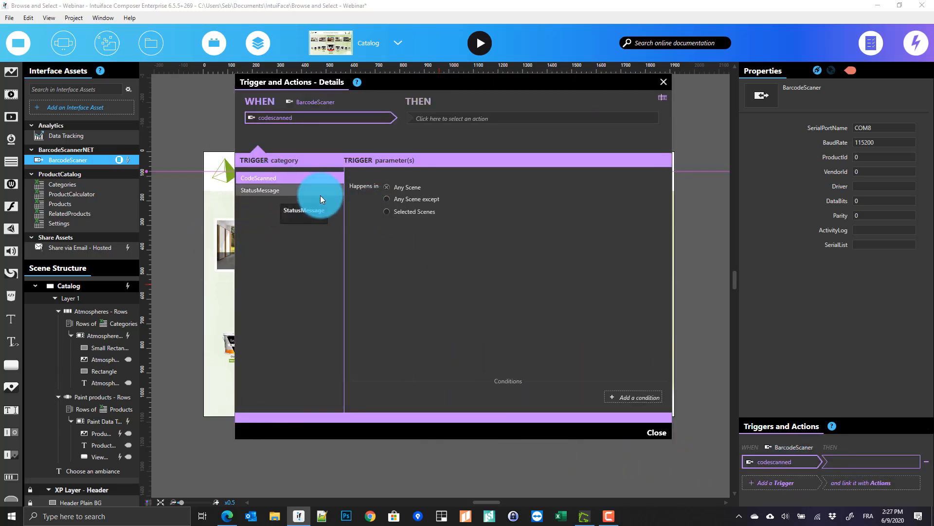
pyautogui.click(465, 117)
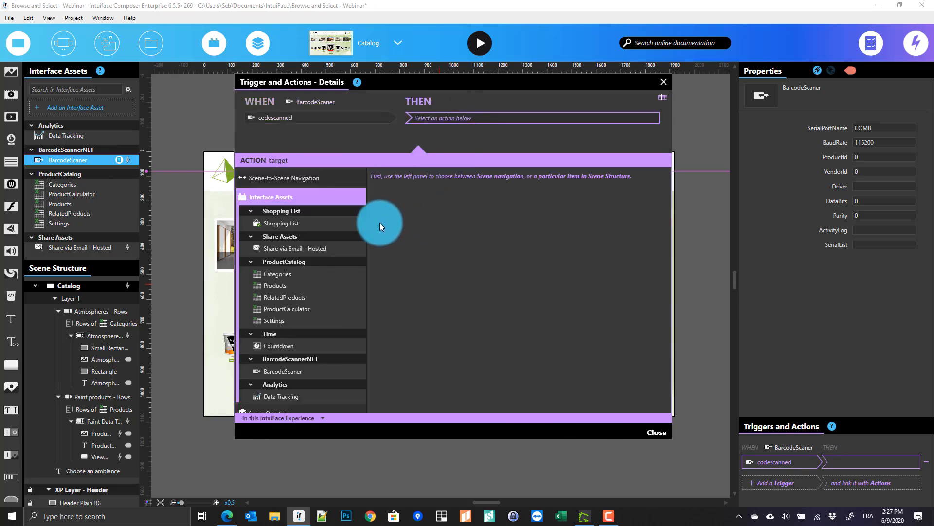
pyautogui.click(282, 289)
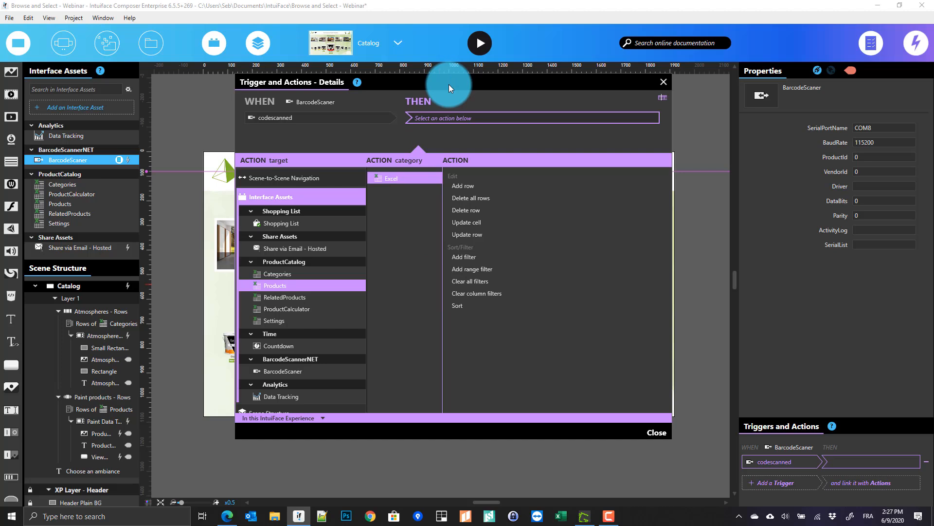
pyautogui.click(473, 284)
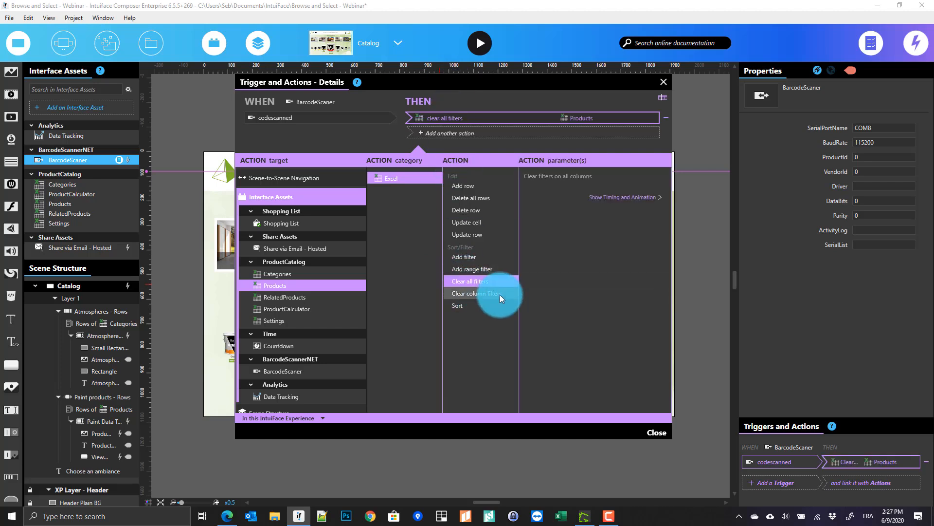
pyautogui.rightClick(502, 115)
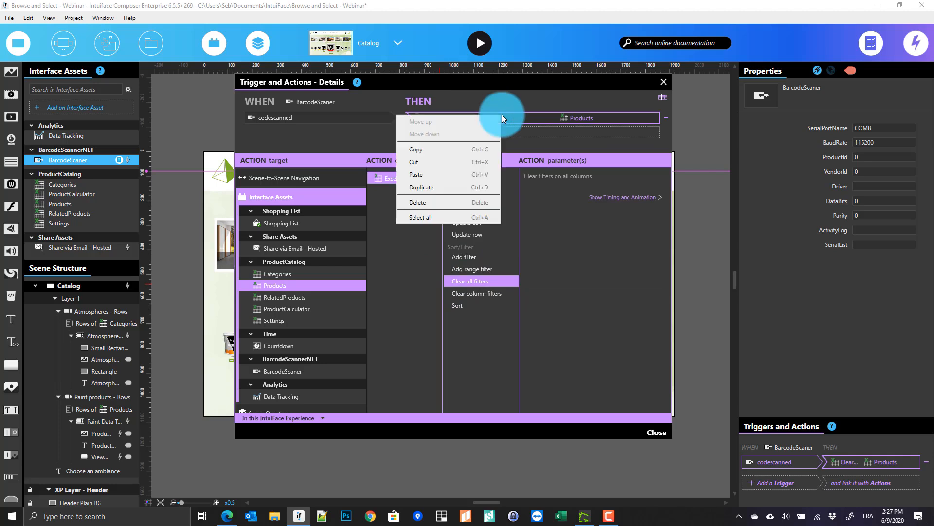
pyautogui.click(473, 189)
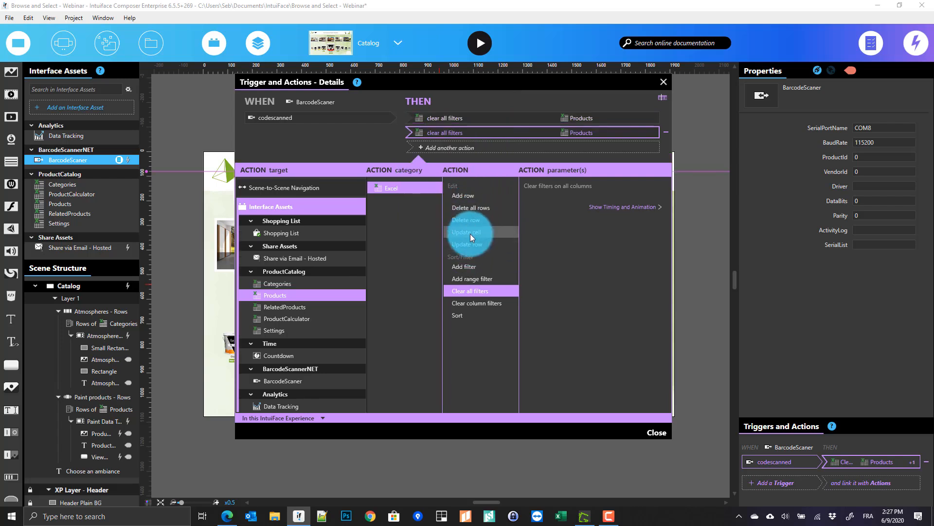
# Change the second action to add a Products filter on the Barcode column
pyautogui.click(502, 268)
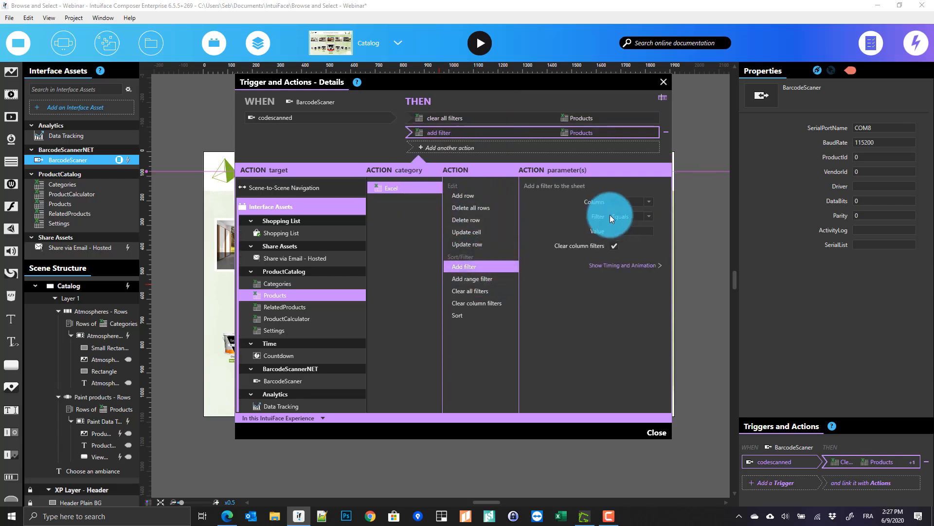
pyautogui.click(653, 201)
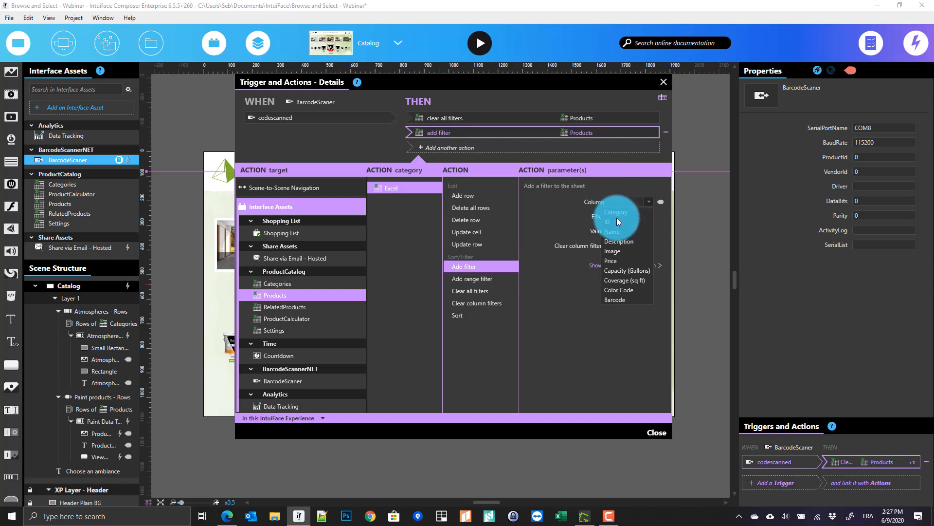
pyautogui.click(611, 300)
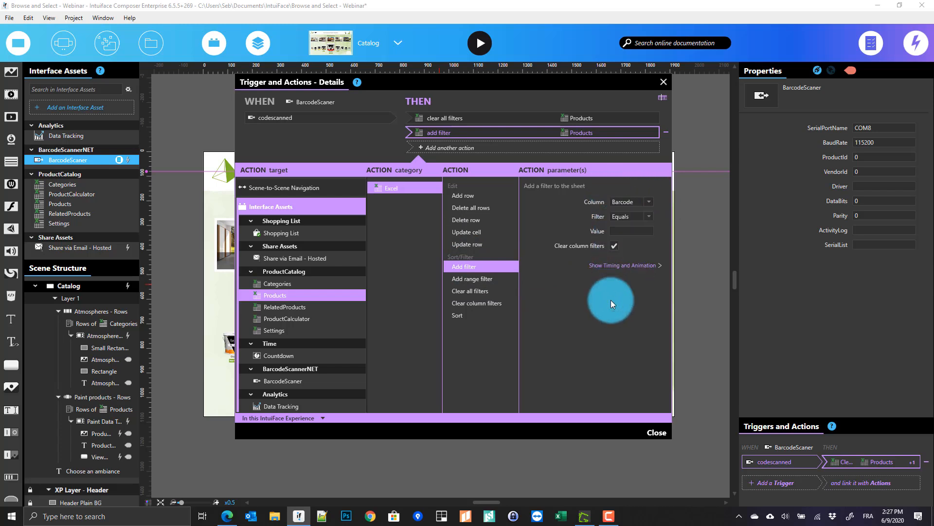
pyautogui.moveTo(507, 77); pyautogui.dragTo(476, 100)
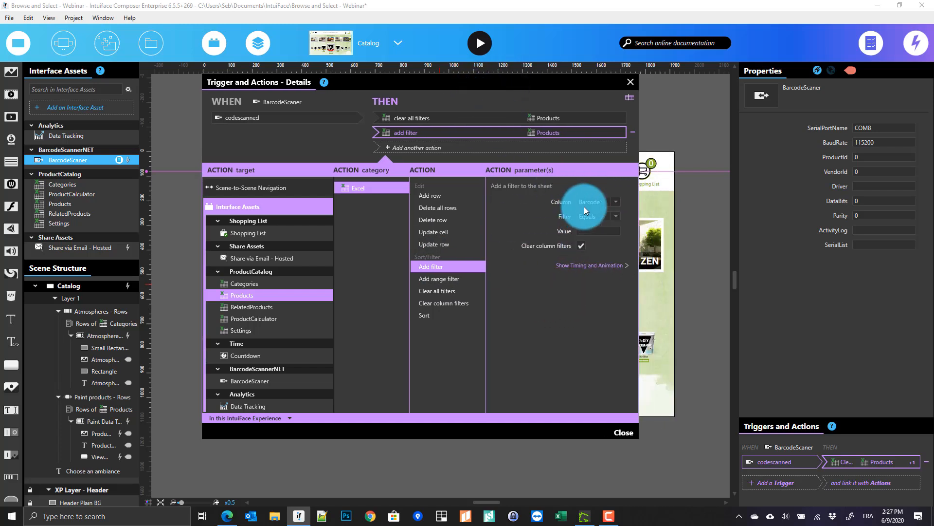
# Bind the filter value to the CodeScanned trigger's Code, then add another action
pyautogui.click(613, 231)
pyautogui.click(628, 231)
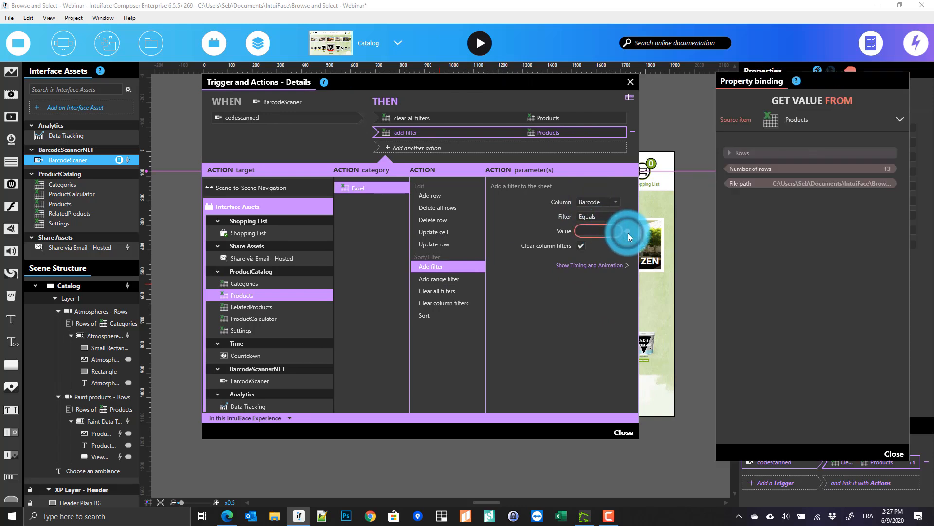
pyautogui.click(786, 117)
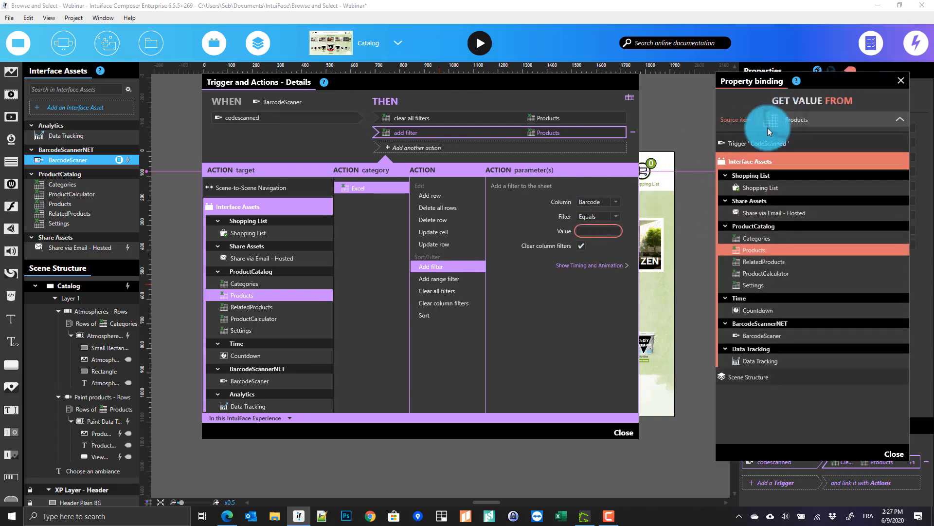
pyautogui.click(766, 145)
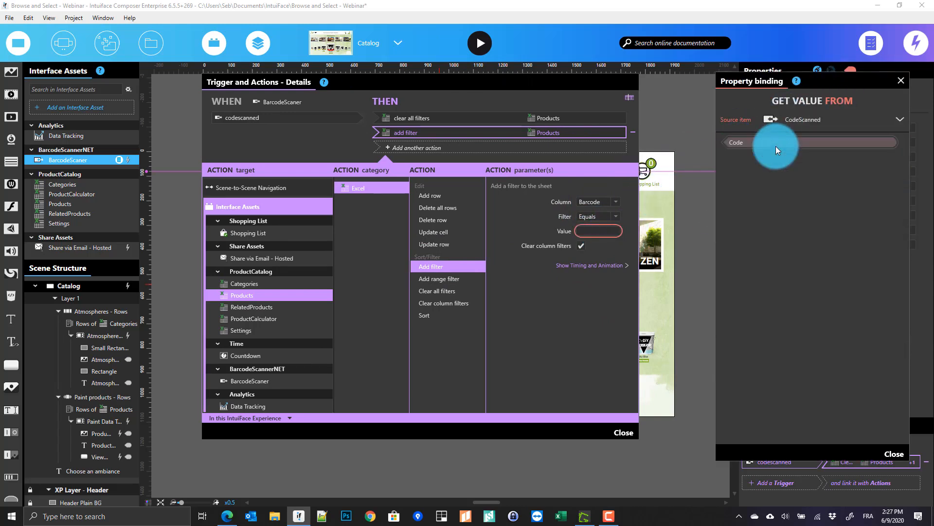
pyautogui.click(756, 145)
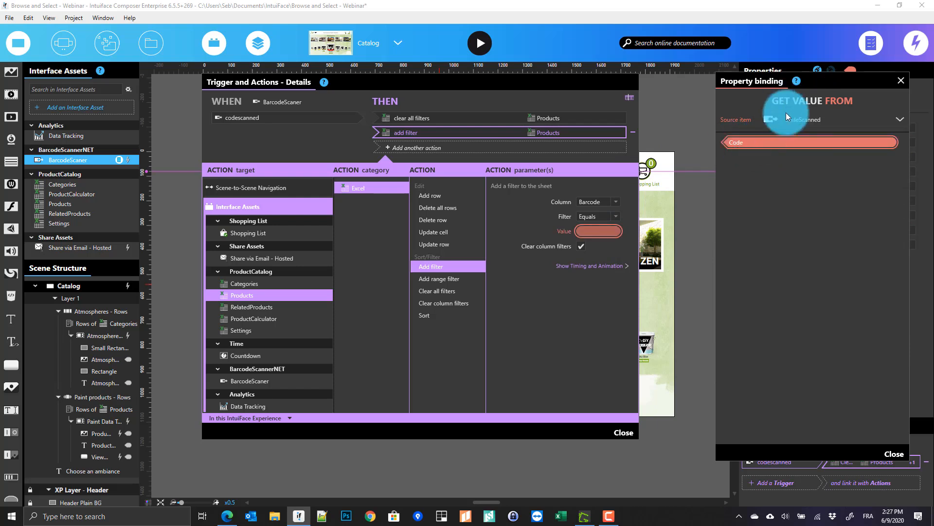
pyautogui.click(884, 454)
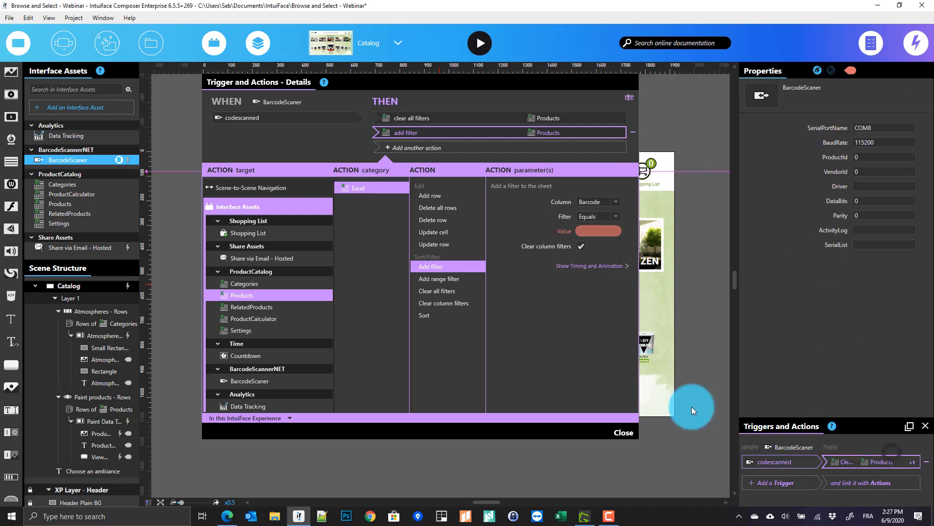
pyautogui.click(361, 154)
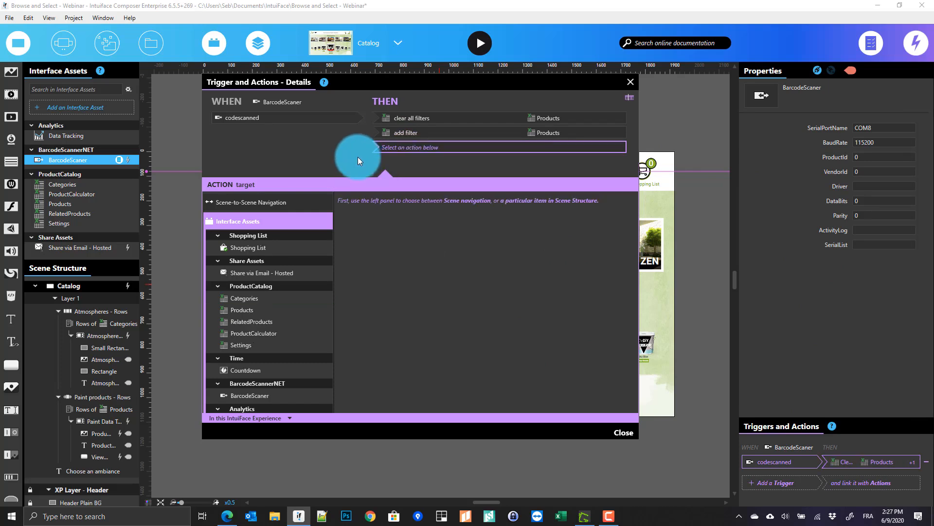
# Add a Go to Scene action targeting Product Details with a Cross fade transition
pyautogui.click(255, 204)
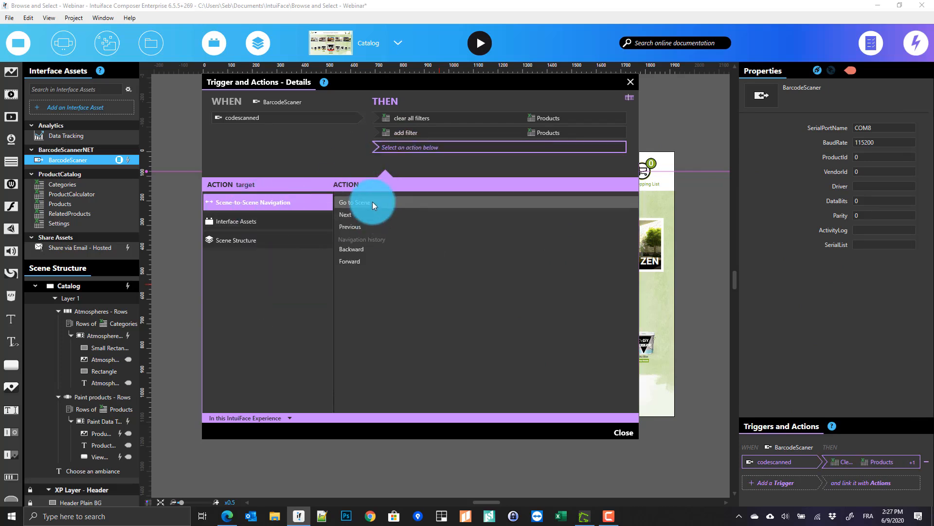
pyautogui.click(535, 221)
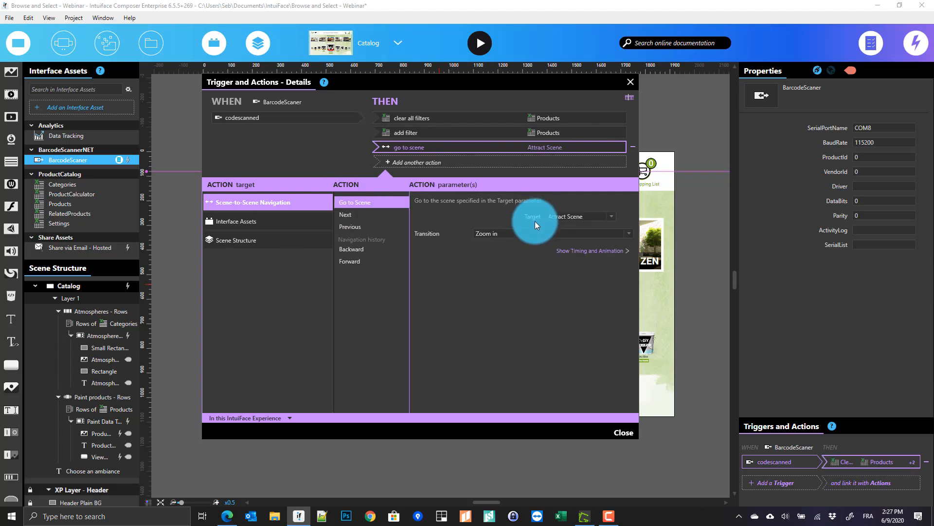
pyautogui.click(576, 217)
pyautogui.click(571, 246)
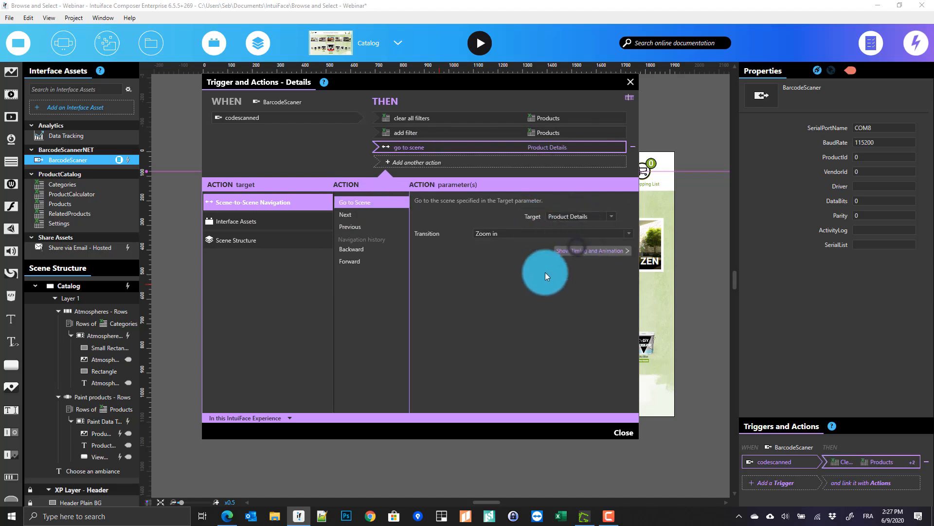
pyautogui.click(568, 233)
pyautogui.click(484, 275)
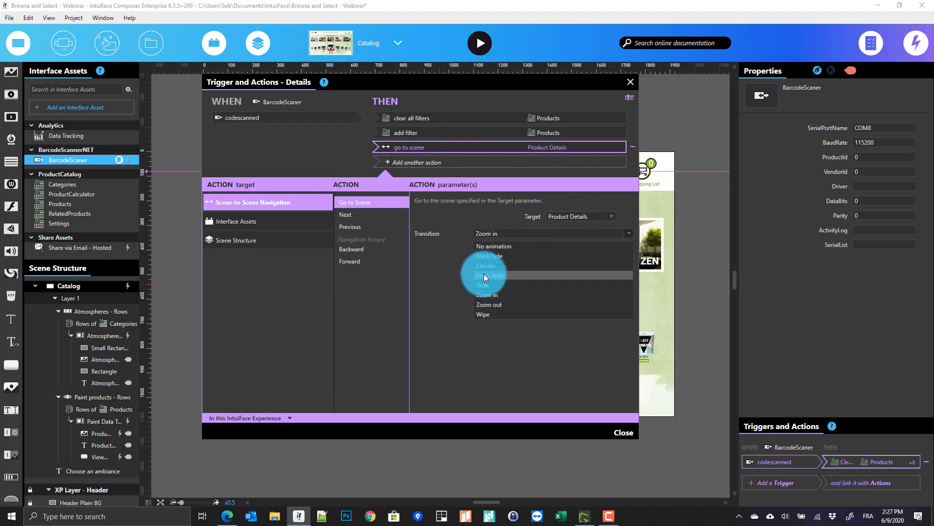
pyautogui.click(617, 431)
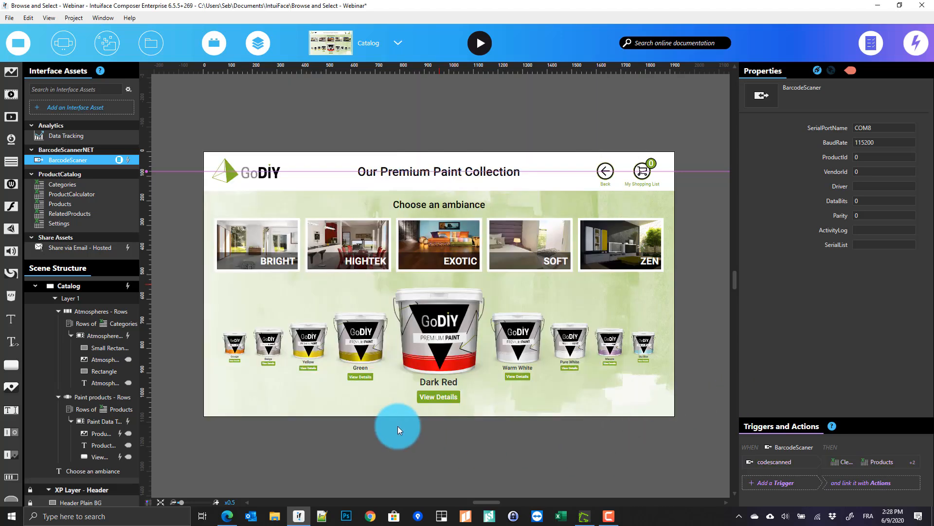
# Reselect the Catalog scene and locate the Products rows the actions target
pyautogui.click(311, 137)
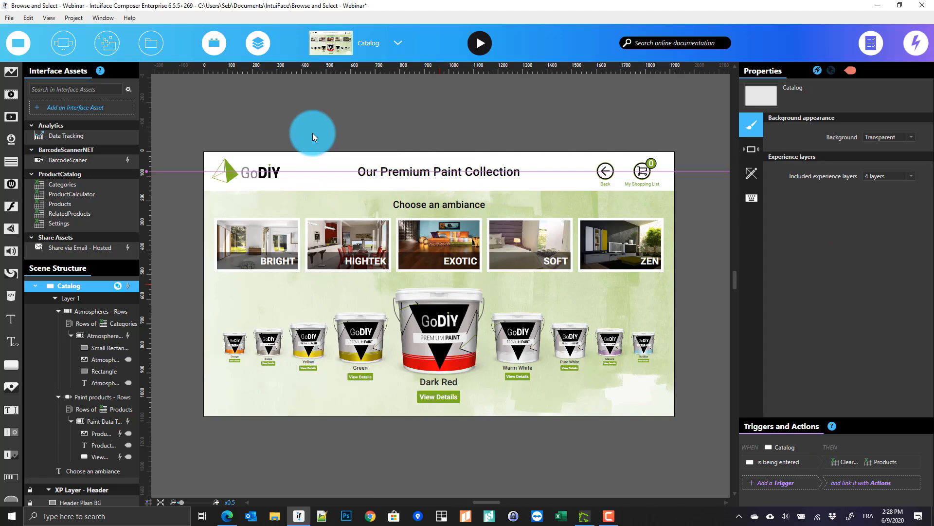
pyautogui.click(375, 42)
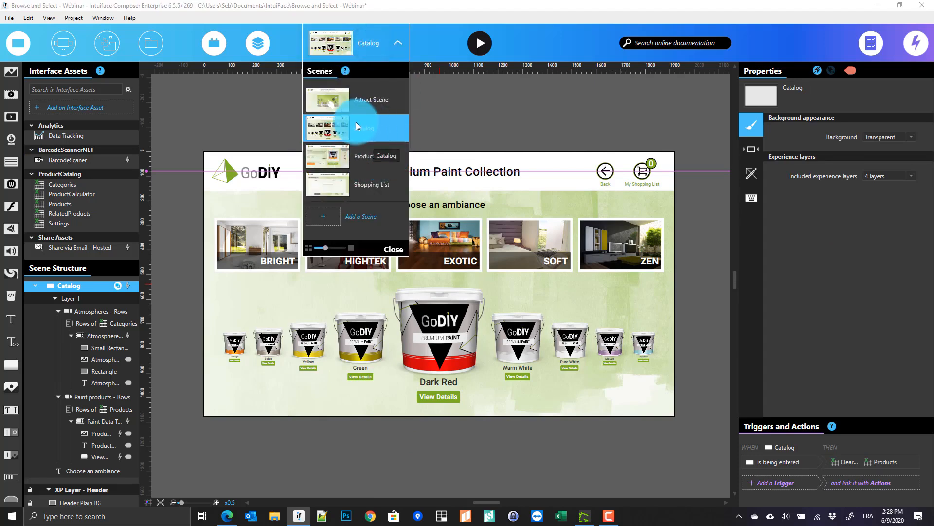
pyautogui.click(265, 124)
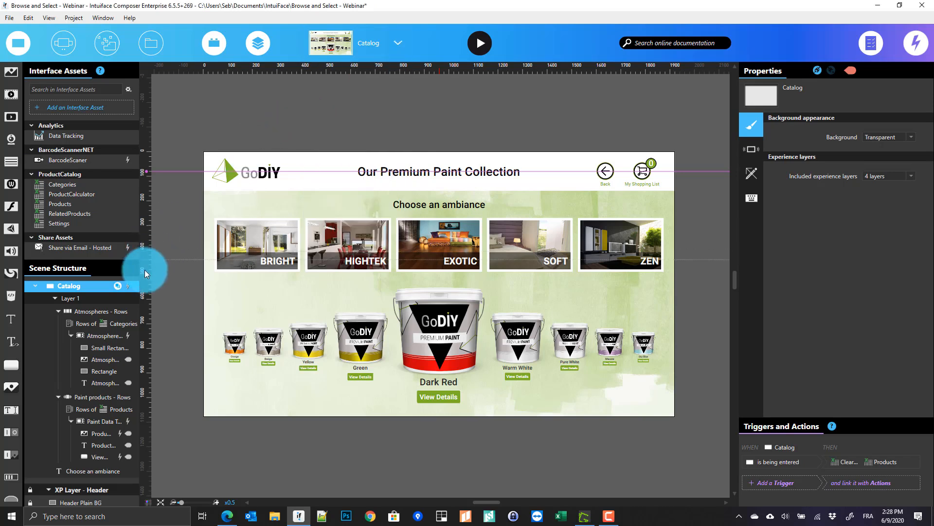
pyautogui.moveTo(127, 286)
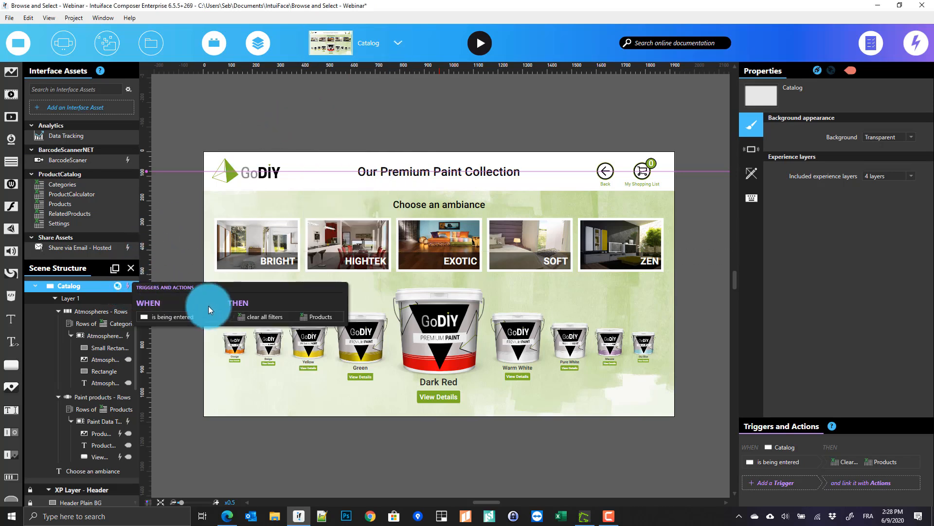
pyautogui.click(328, 319)
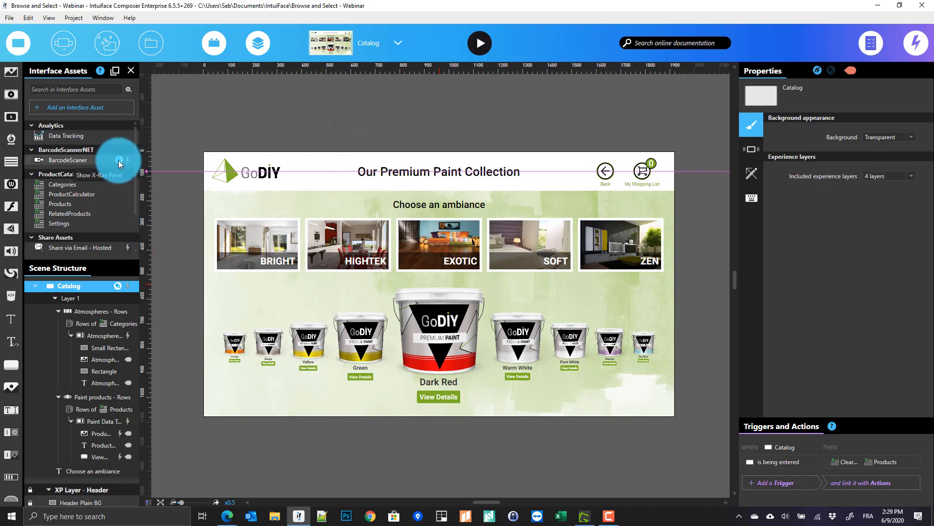
pyautogui.doubleClick(118, 159)
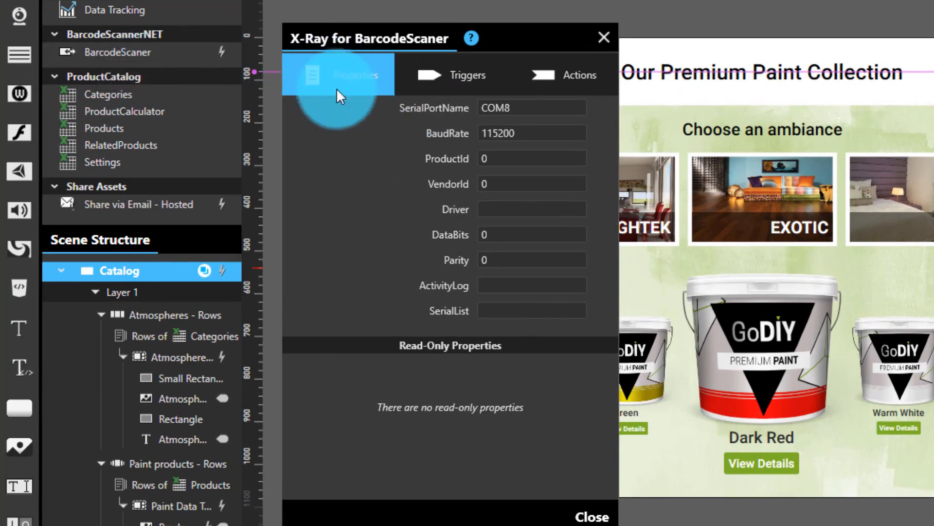
pyautogui.click(478, 84)
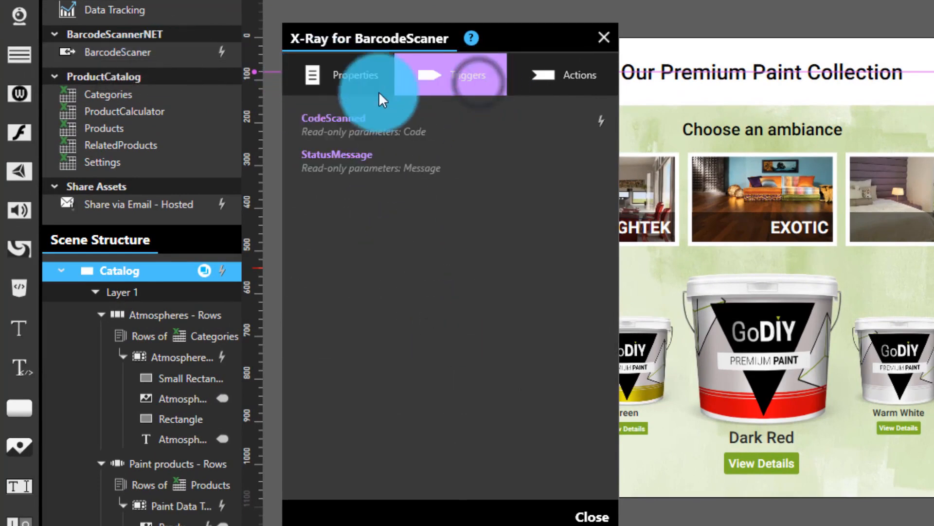
pyautogui.click(557, 82)
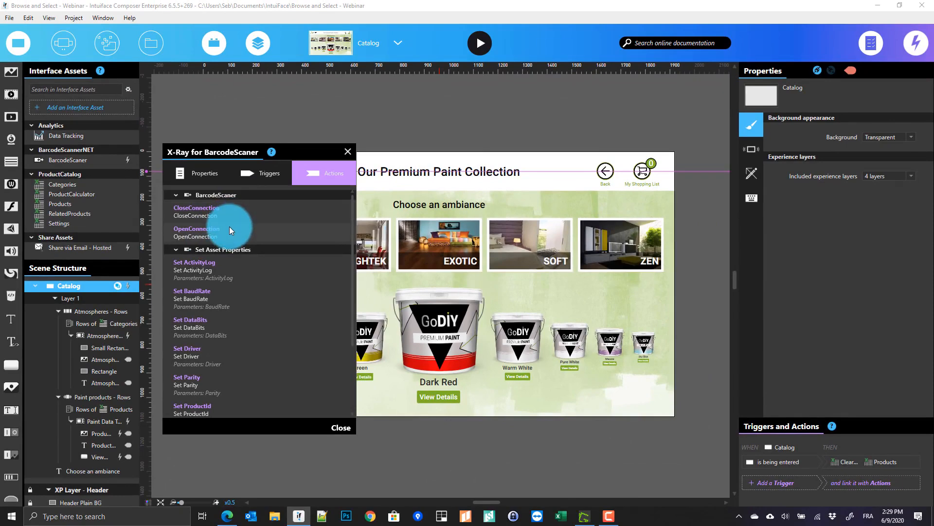
pyautogui.click(345, 152)
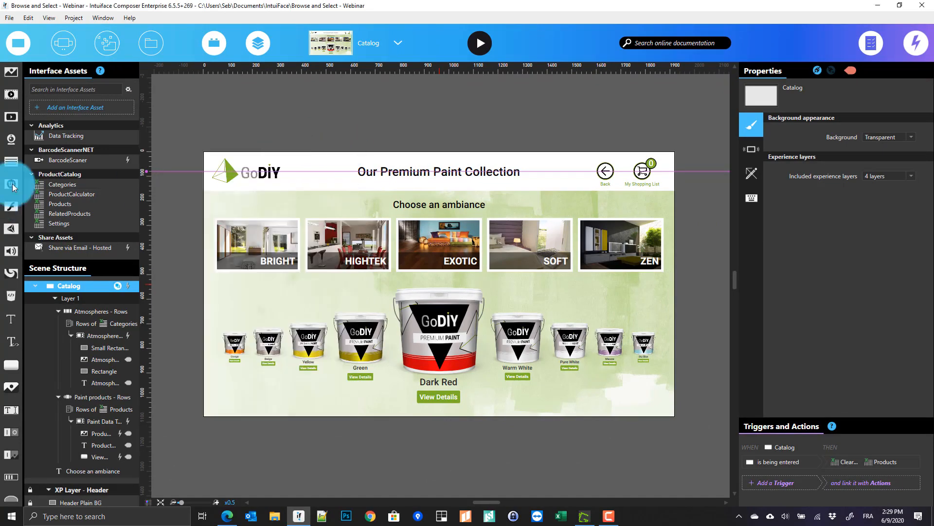
pyautogui.scroll(1, 95, 306)
# Add a Timer has elapsed trigger to the experience with a 1-second duration
pyautogui.click(86, 285)
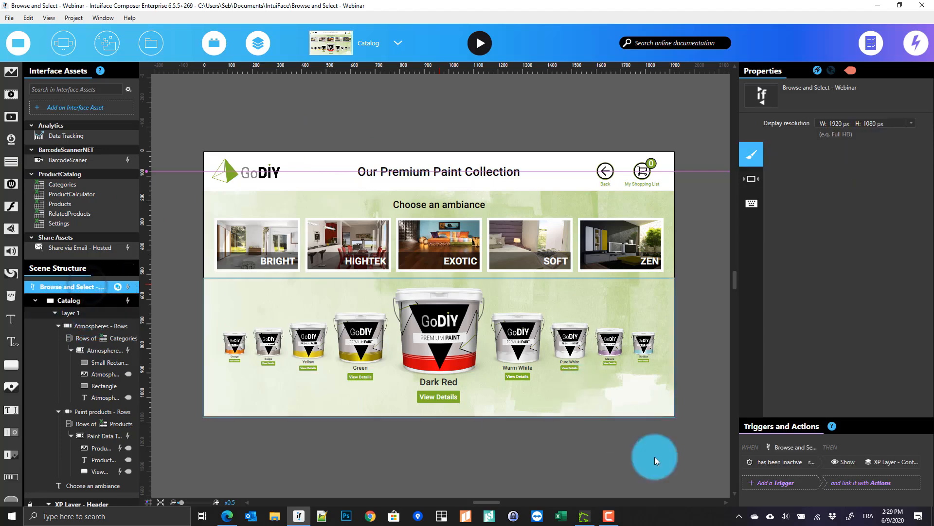
pyautogui.click(797, 502)
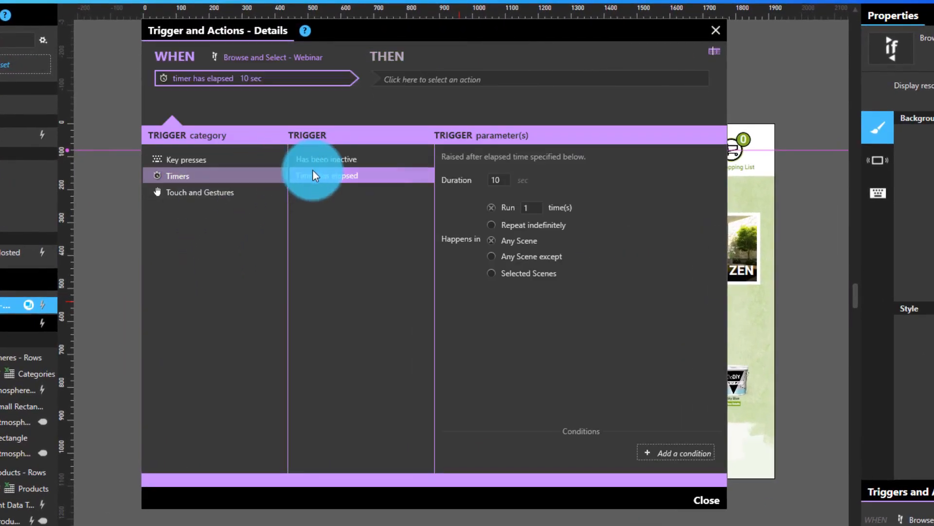
pyautogui.moveTo(506, 181); pyautogui.dragTo(344, 189)
pyautogui.write('1')
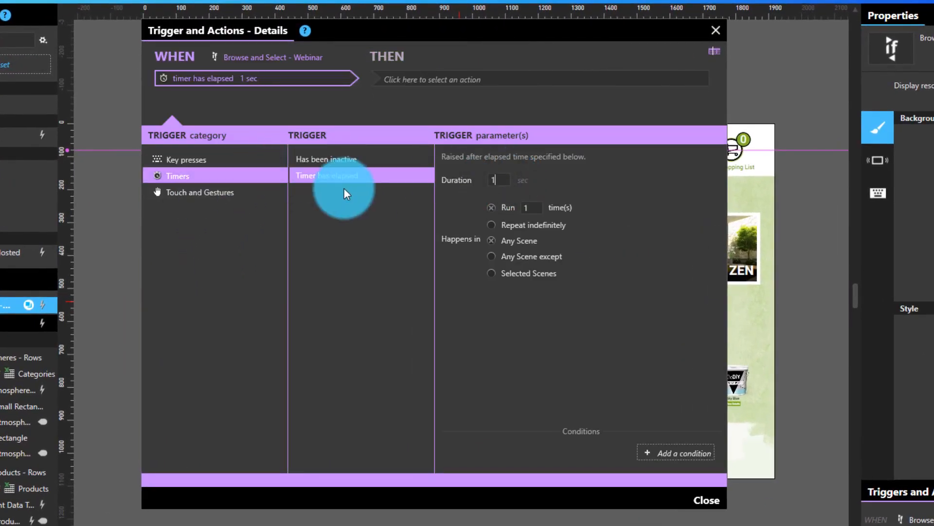
pyautogui.click(400, 80)
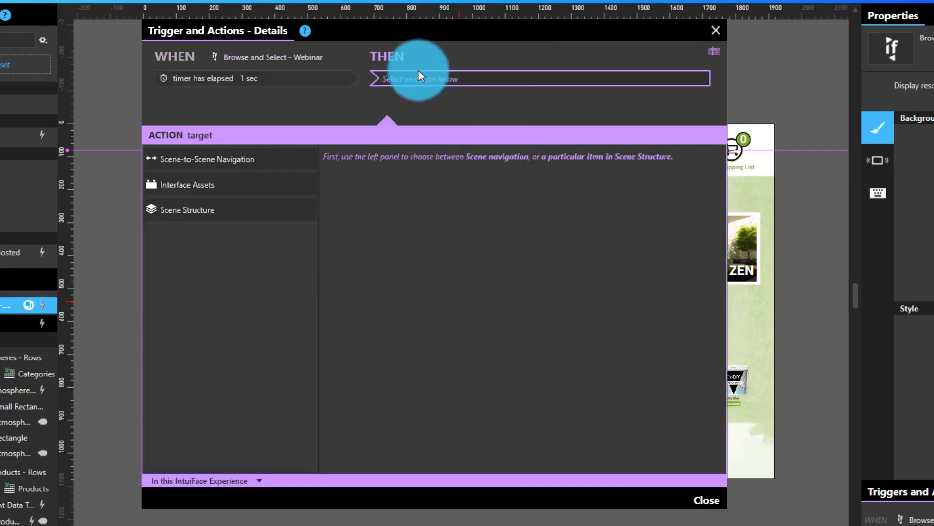
# Make the timer run BarcodeScaner's OpenConnection action
pyautogui.click(161, 211)
pyautogui.click(226, 168)
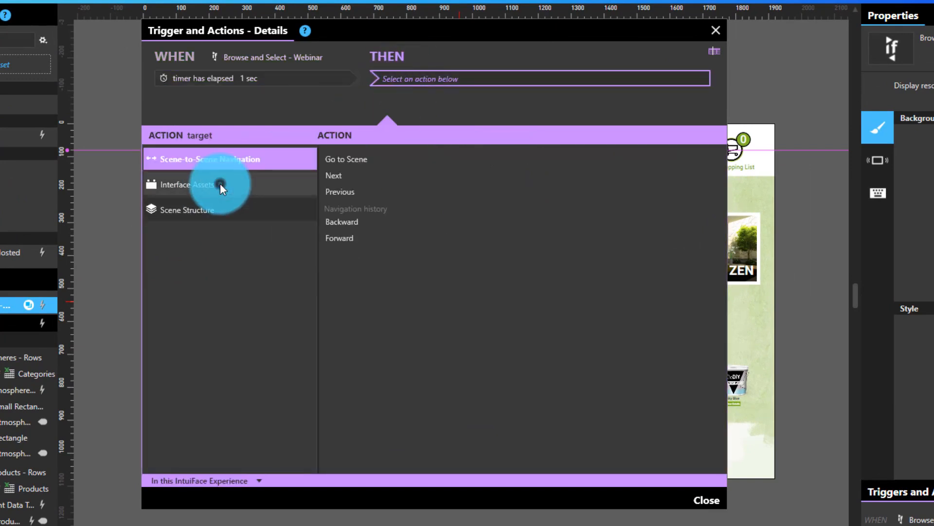
pyautogui.click(221, 186)
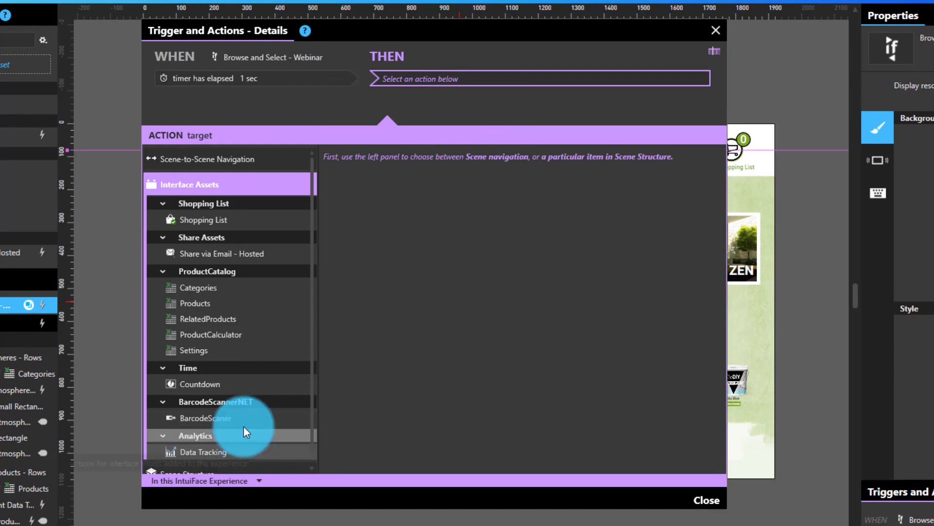
pyautogui.click(370, 159)
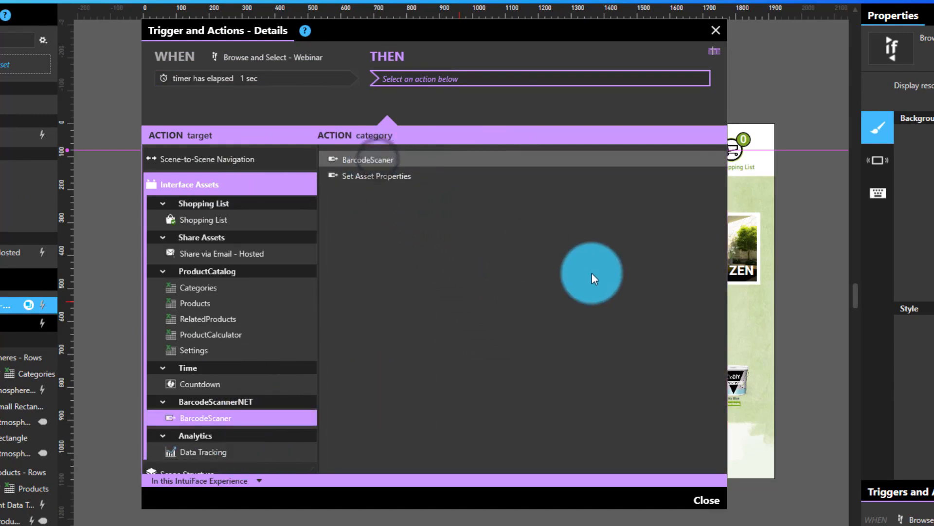
pyautogui.click(455, 174)
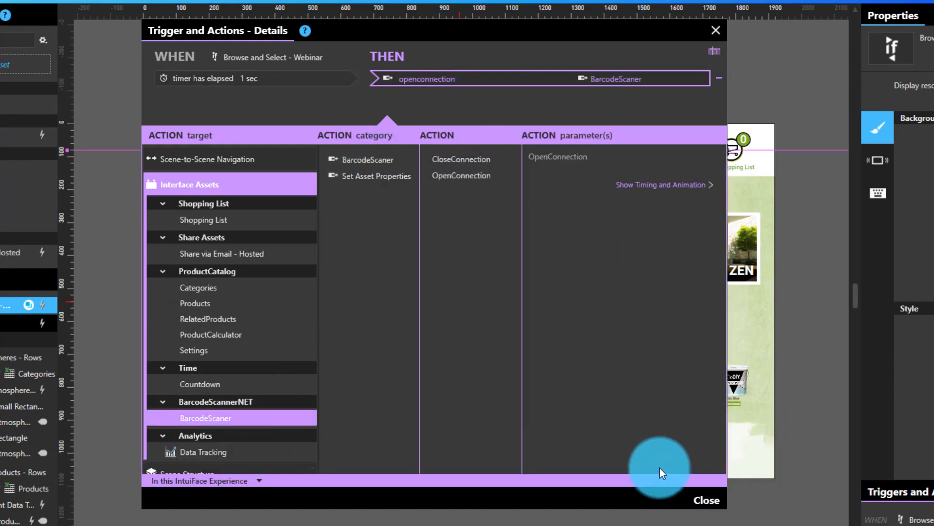
pyautogui.click(697, 499)
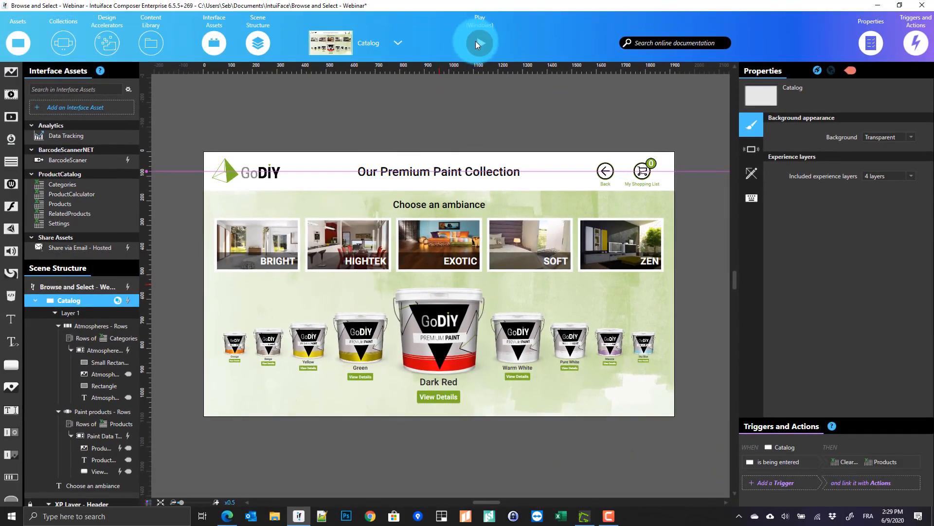
# Play the experience, swipe the paint carousel, go Back, and view the Mauve paint's details
pyautogui.click(476, 43)
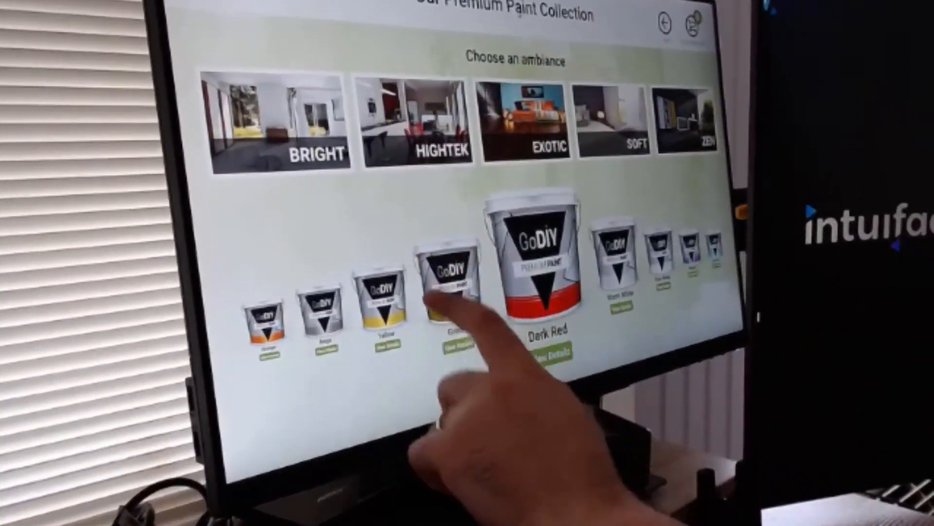
pyautogui.moveTo(311, 370); pyautogui.dragTo(623, 370)
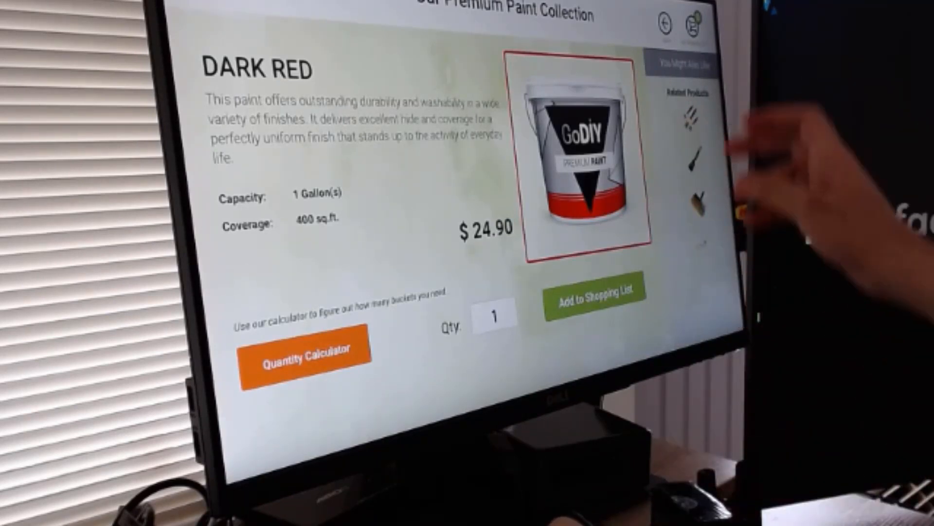
pyautogui.click(666, 23)
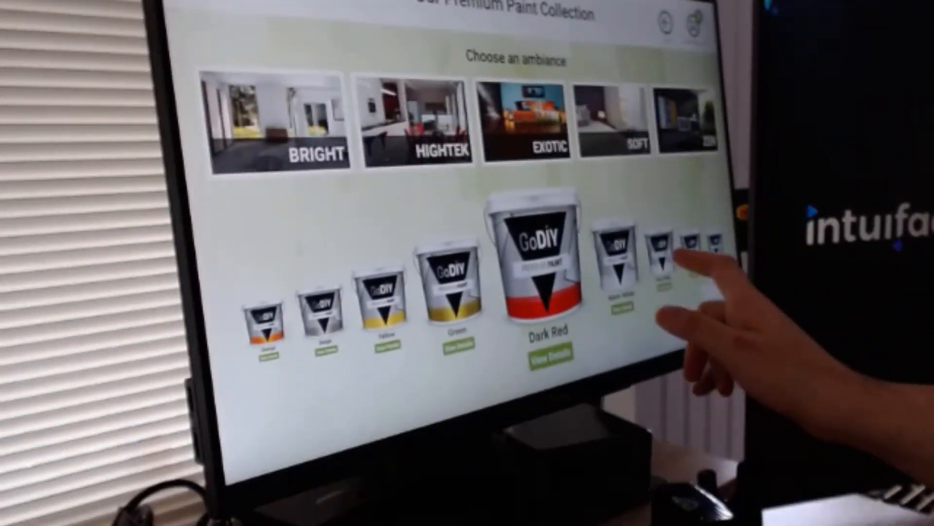
pyautogui.moveTo(666, 271); pyautogui.dragTo(502, 310)
pyautogui.click(550, 357)
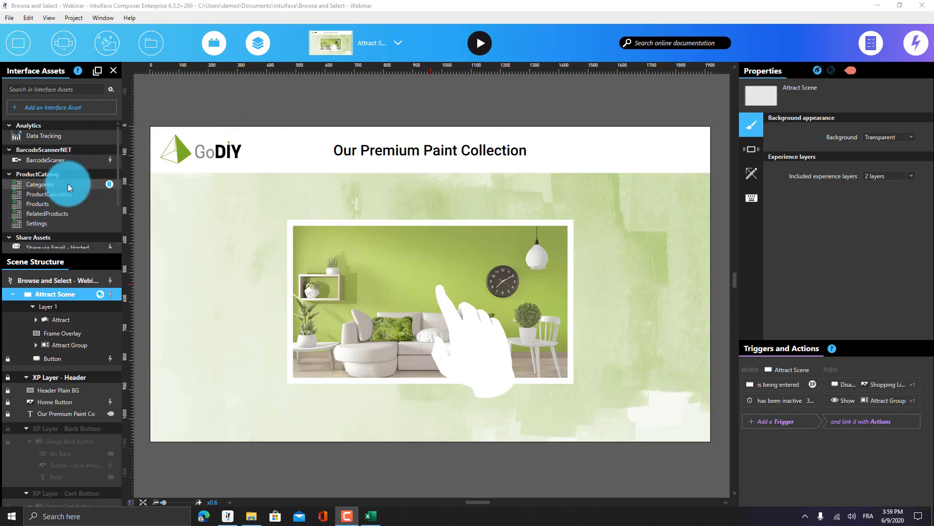
# Switch to the ProductCatalog.xlsx workbook in Excel
pyautogui.click(371, 515)
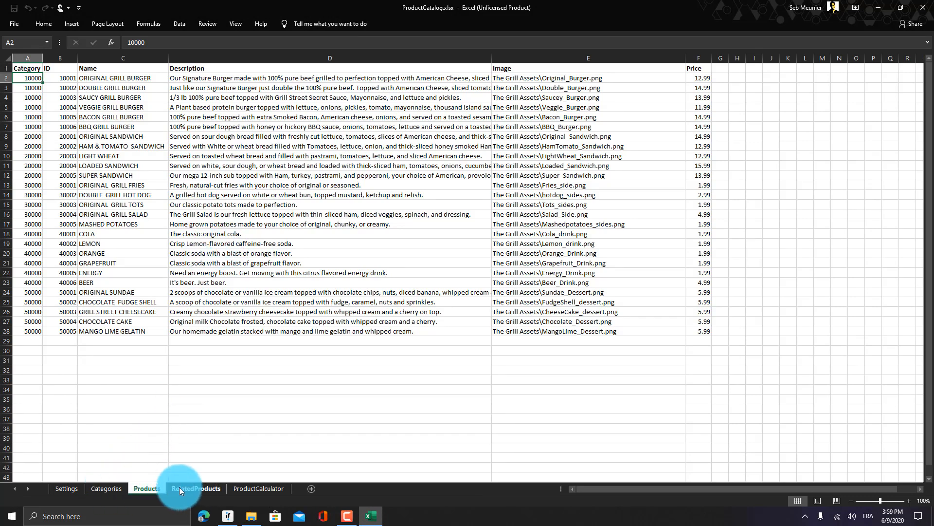
# Review the Categories and Products sheets of ProductCatalog.xlsx, then close Excel
pyautogui.click(52, 71)
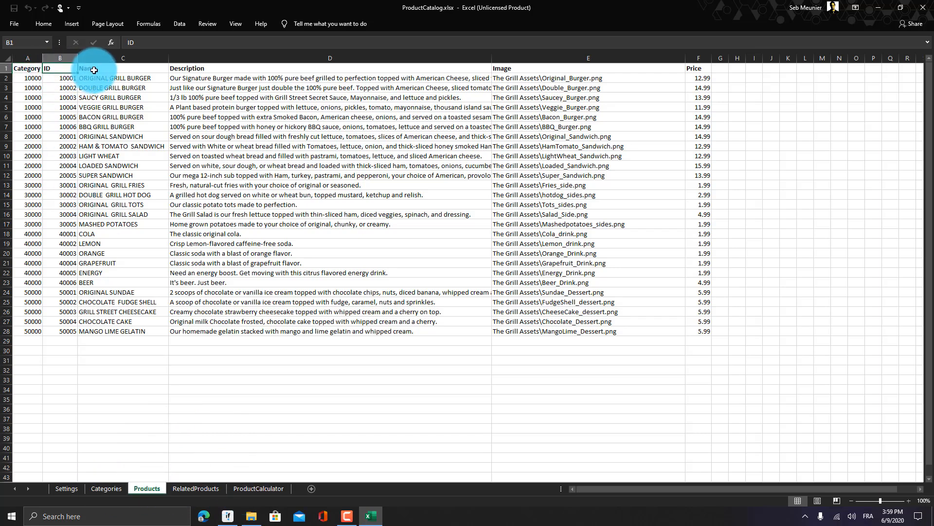
pyautogui.click(106, 488)
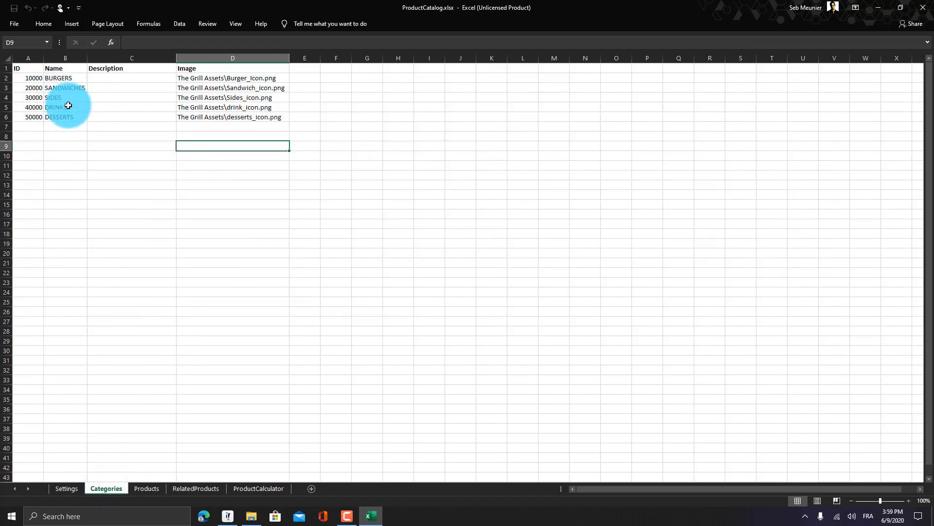
pyautogui.click(147, 488)
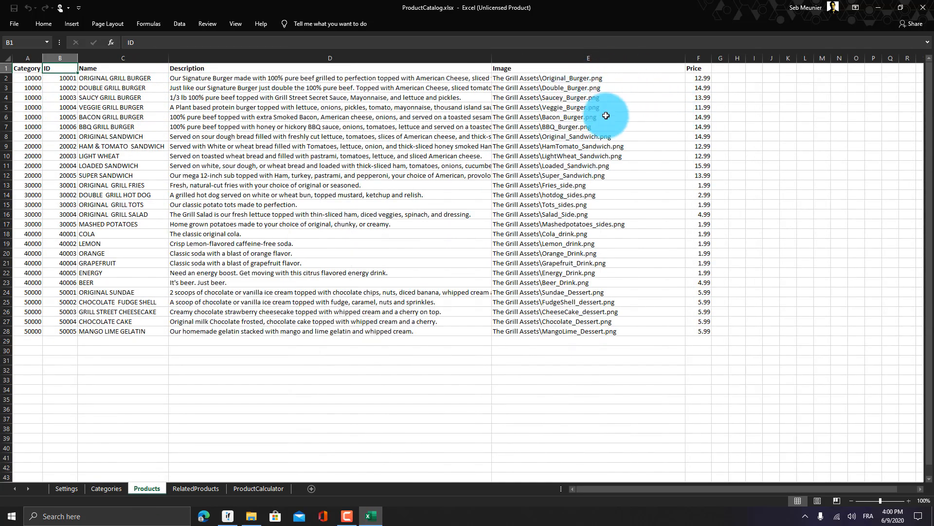
pyautogui.click(923, 7)
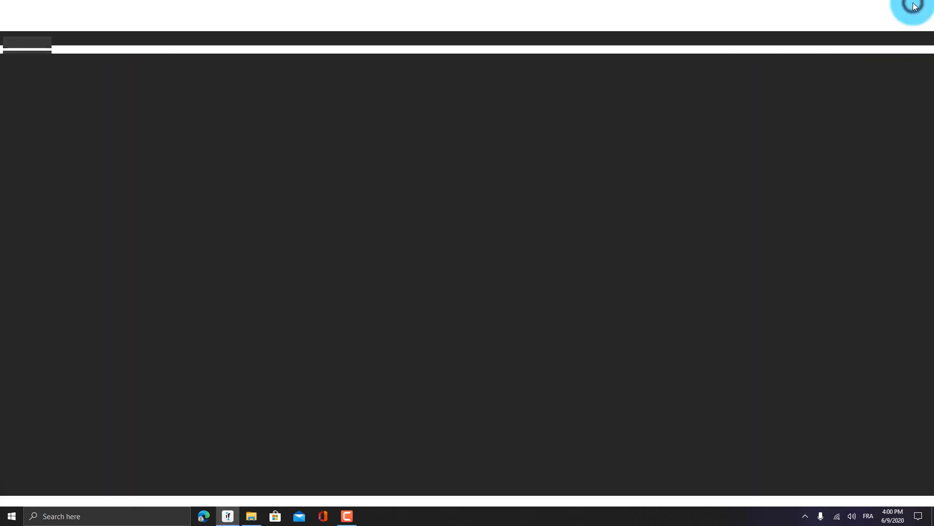
# Copy The Grill Assets folder and ProductCatalog.xlsx from the Data folder
pyautogui.click(262, 509)
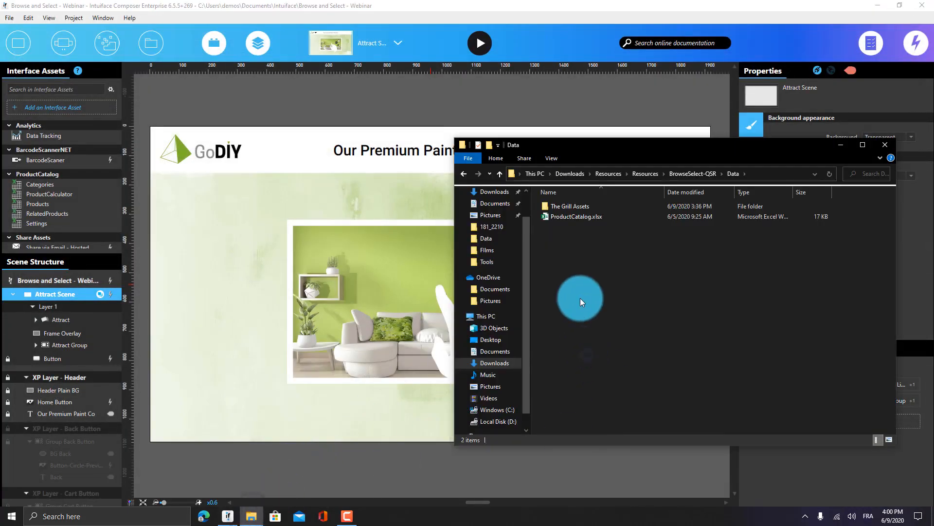
pyautogui.click(579, 217)
pyautogui.doubleClick(584, 207)
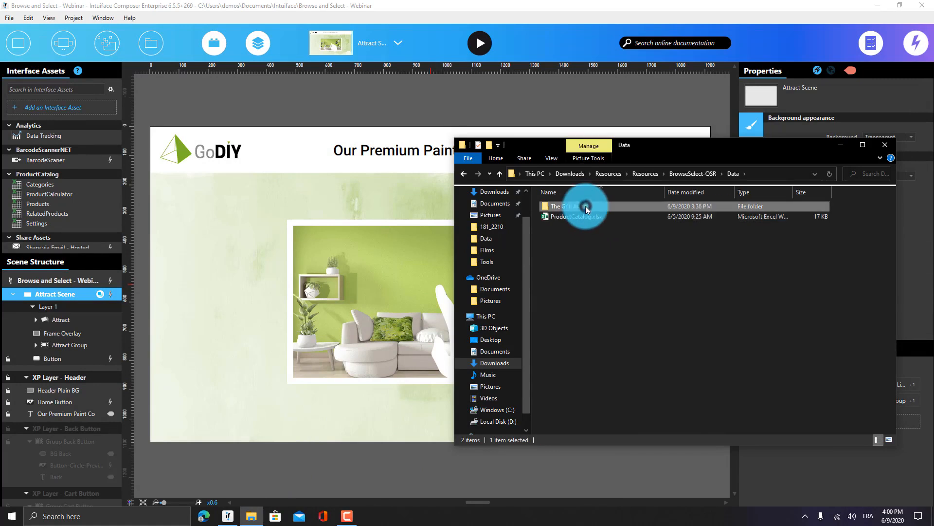
pyautogui.hotkey('alt', 'Left')
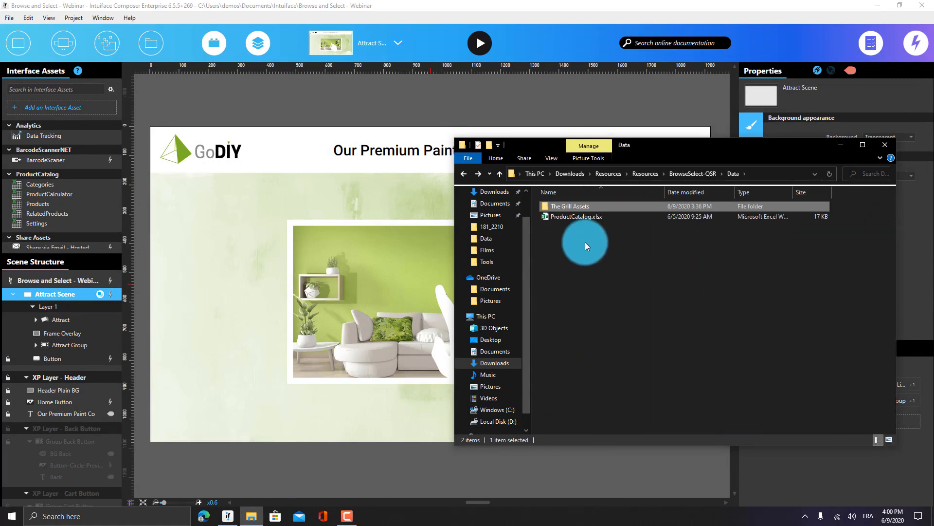
pyautogui.click(562, 205)
pyautogui.keyDown('ctrl'); pyautogui.click(565, 216); pyautogui.keyUp('ctrl')
pyautogui.rightClick(565, 216)
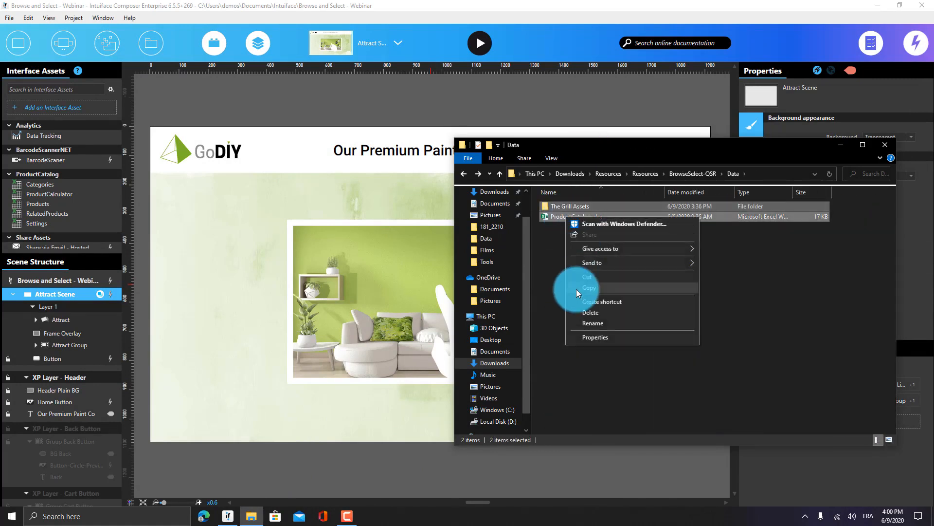
pyautogui.click(582, 289)
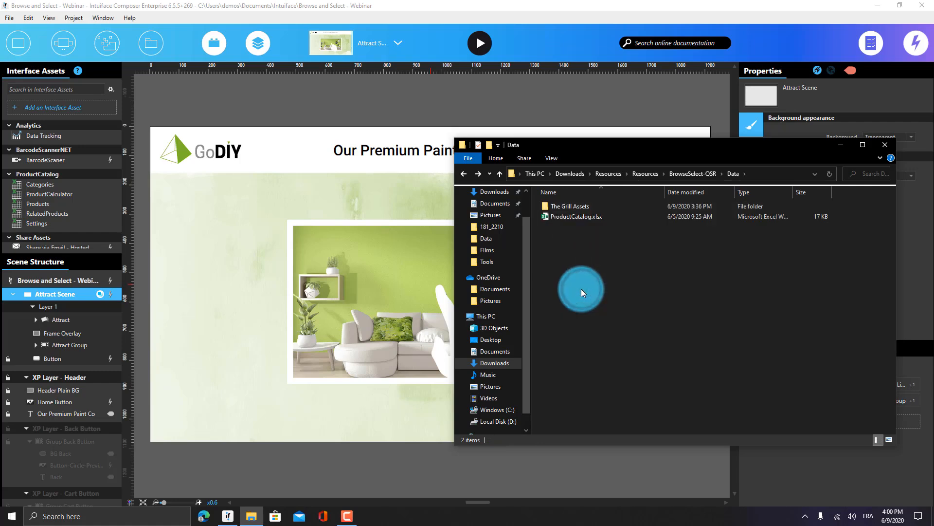
# Paste them into the Categories data source's folder, replacing the existing ProductCatalog.xlsx
pyautogui.click(80, 203)
pyautogui.rightClick(68, 182)
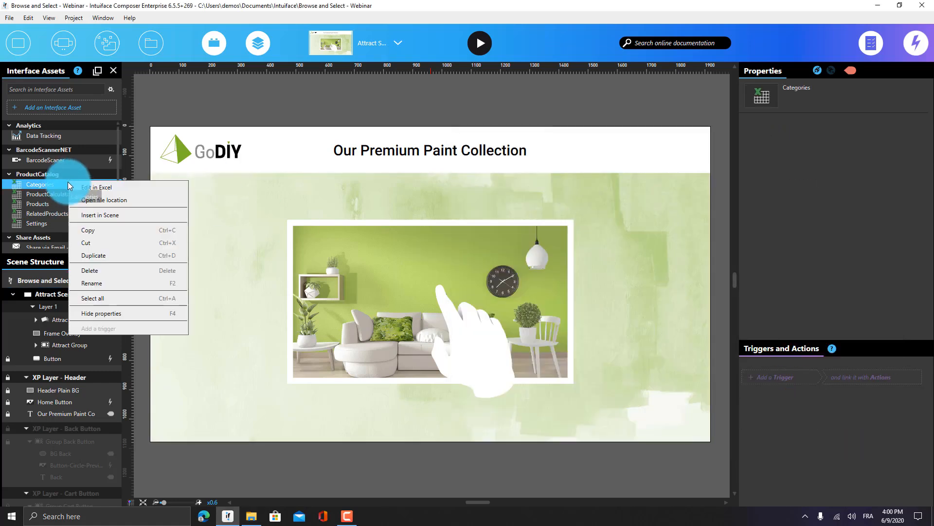
pyautogui.click(104, 199)
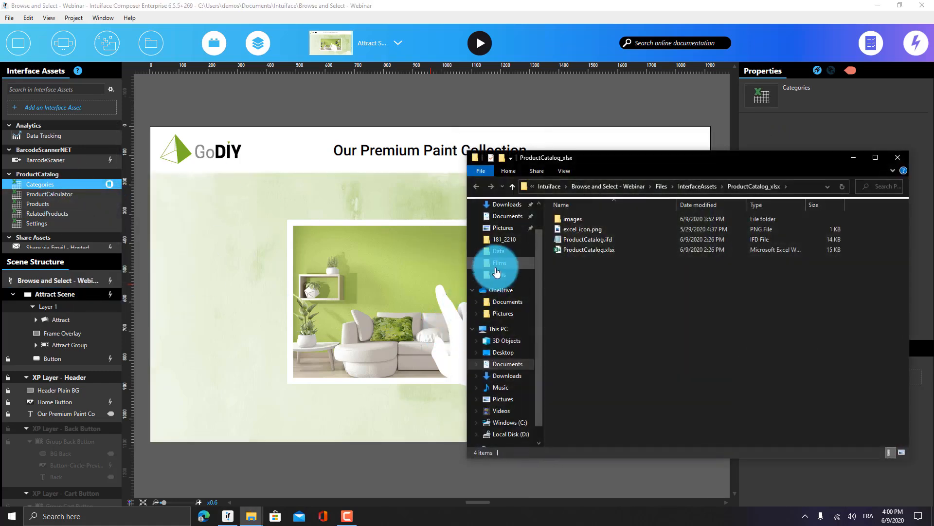
pyautogui.click(588, 251)
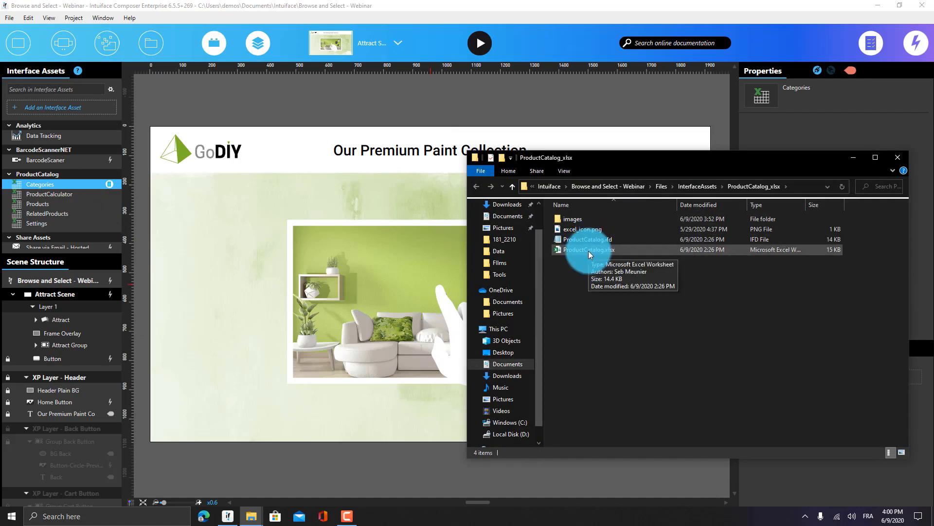
pyautogui.click(591, 276)
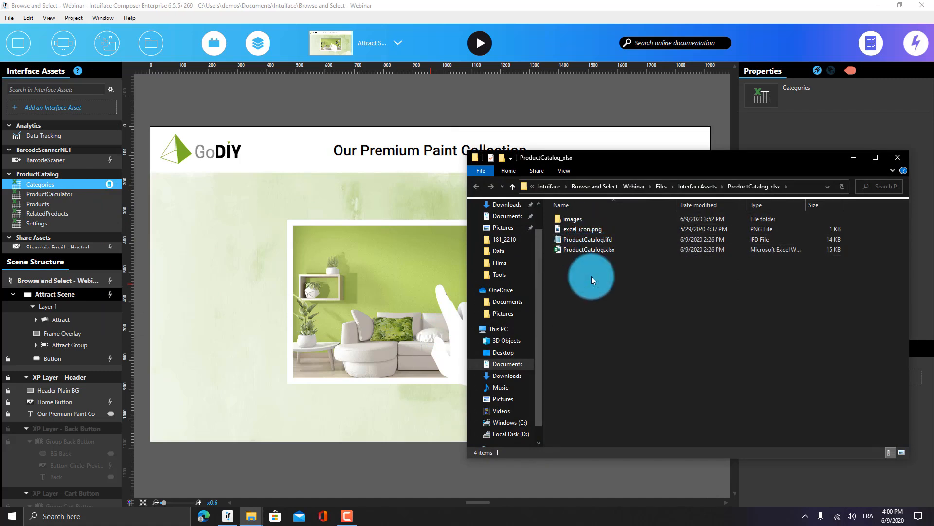
pyautogui.hotkey('ctrl', 'v')
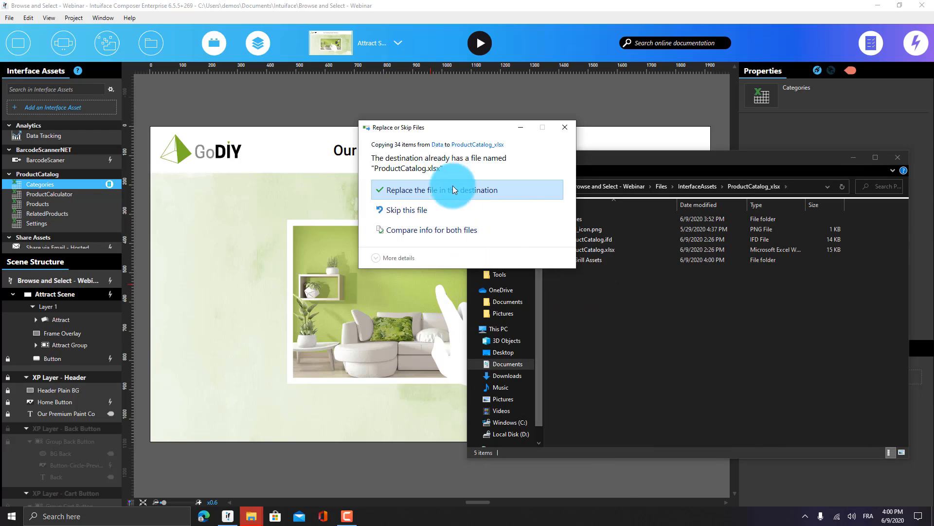
pyautogui.click(454, 186)
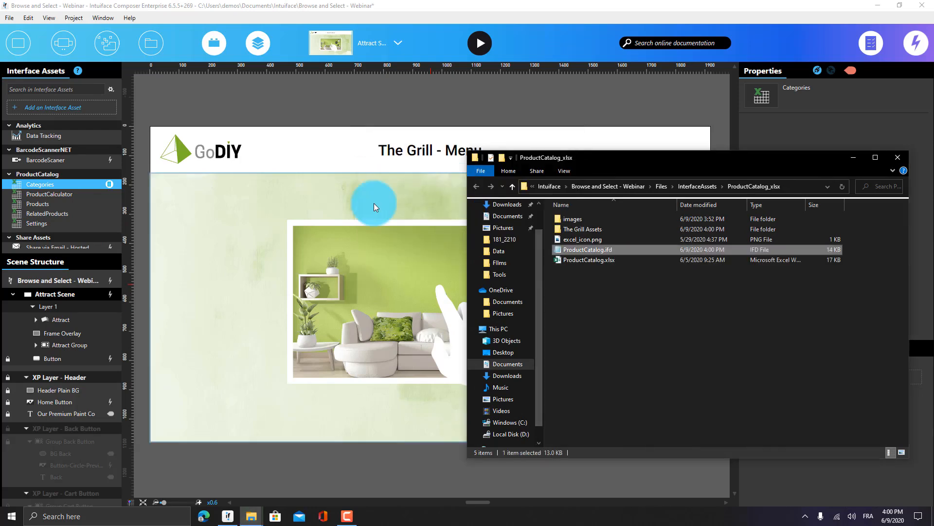
# Show the Catalog scene, then permanently delete the old images folder from ProductCatalog_xlsx
pyautogui.click(354, 42)
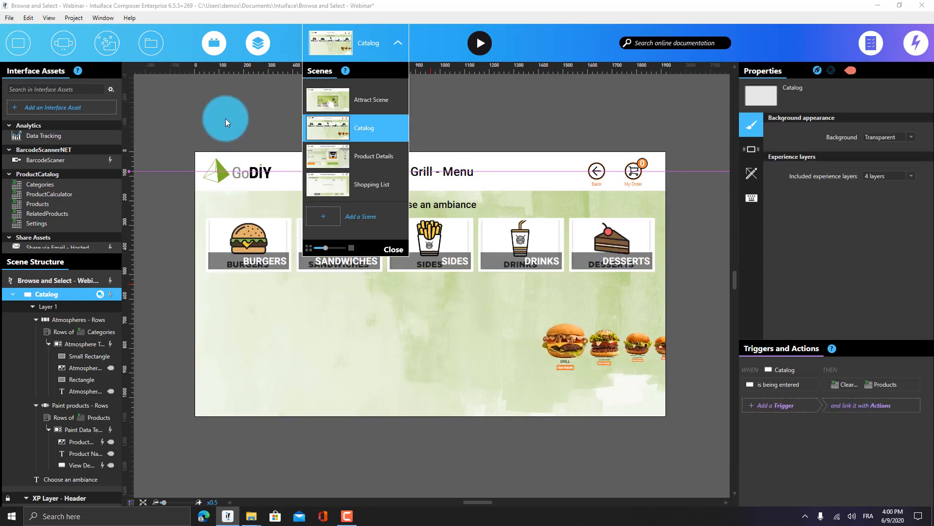
pyautogui.click(226, 118)
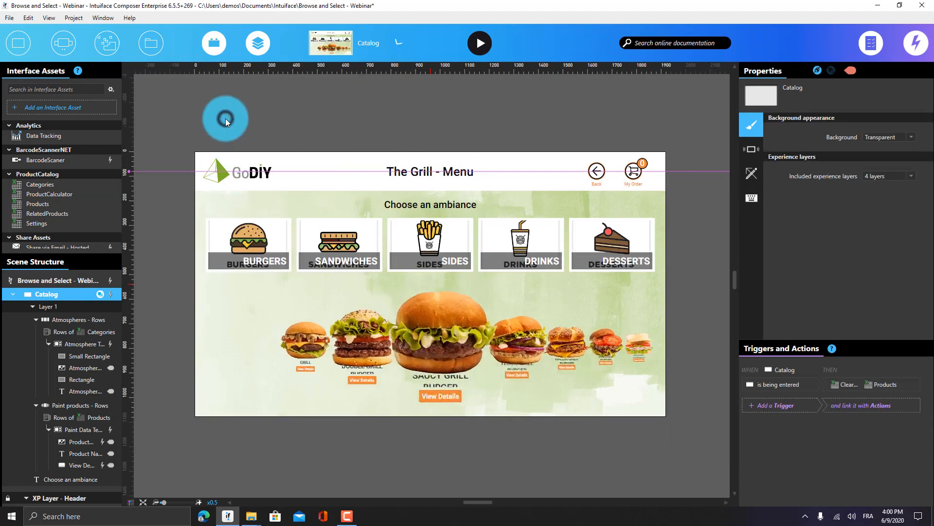
pyautogui.hotkey('alt', 'Tab')
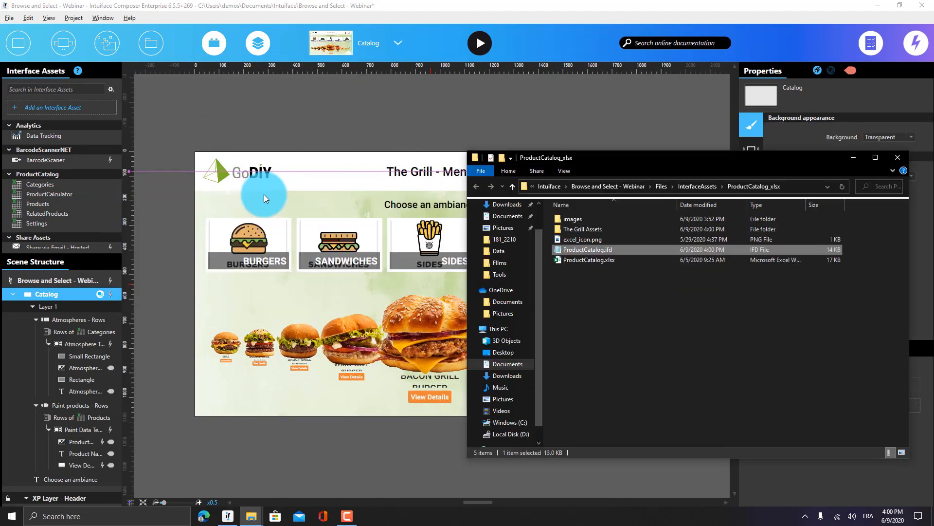
pyautogui.click(631, 342)
pyautogui.doubleClick(573, 218)
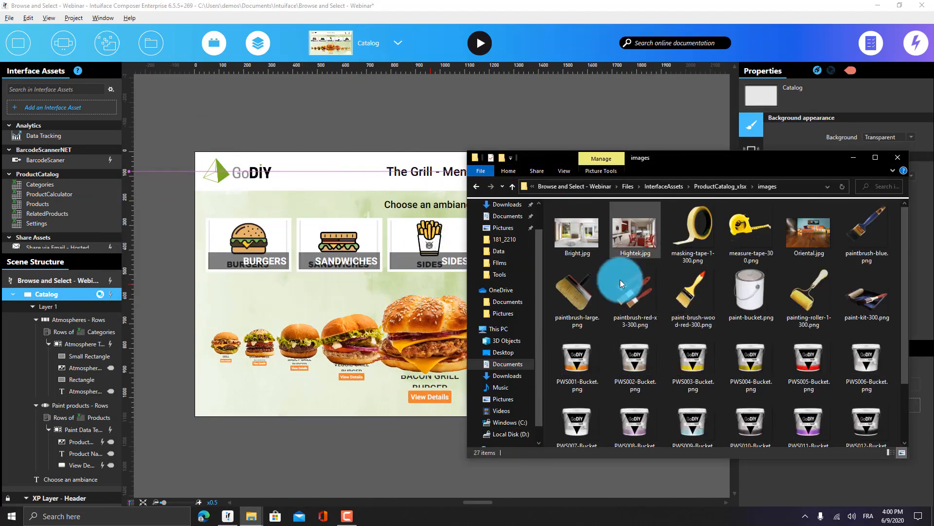
pyautogui.hotkey('alt', 'Left')
pyautogui.hotkey('shift', 'Delete')
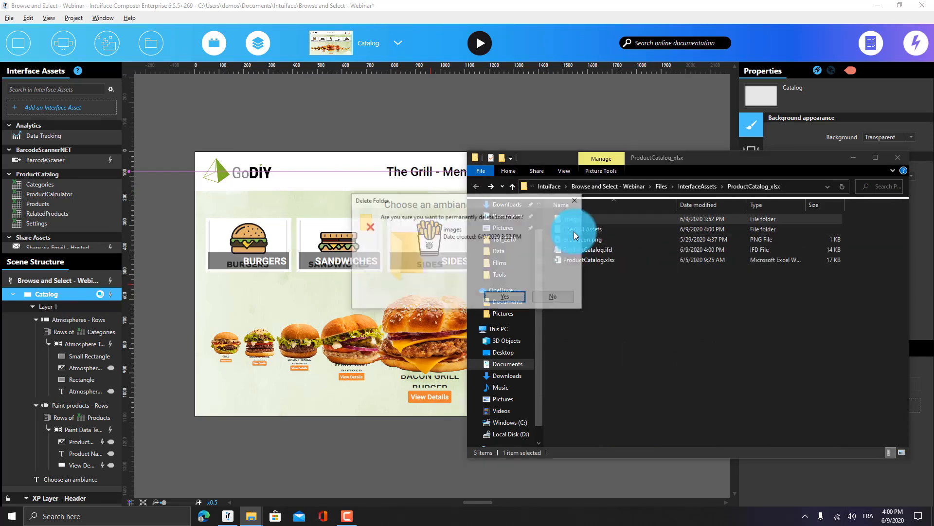
pyautogui.press('Escape')
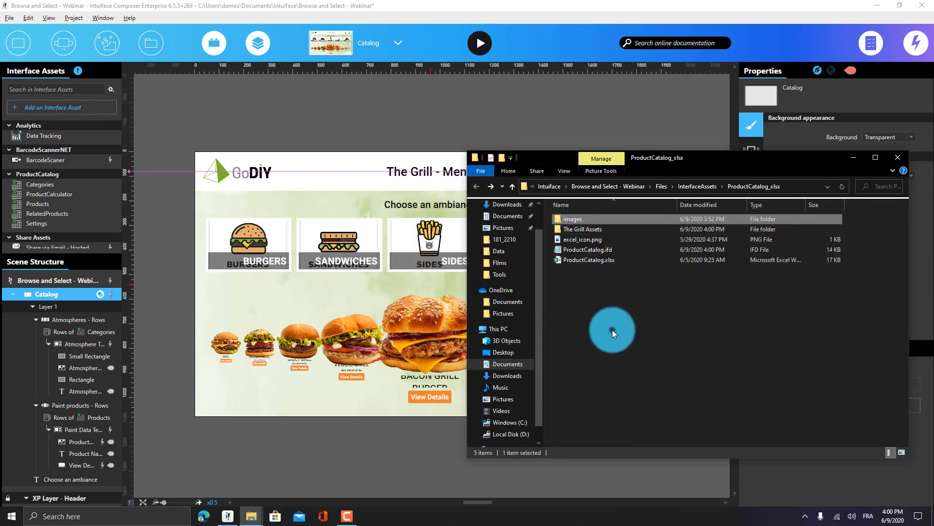
pyautogui.click(612, 329)
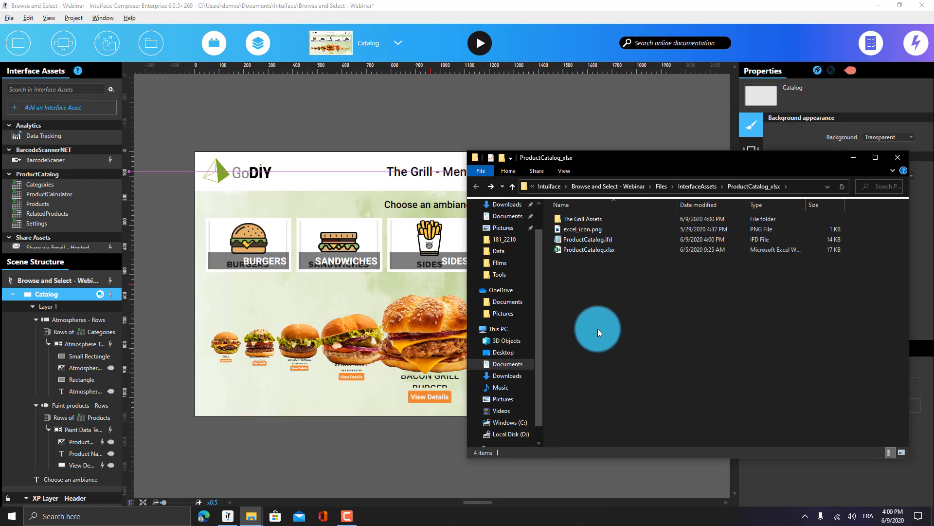
pyautogui.click(363, 113)
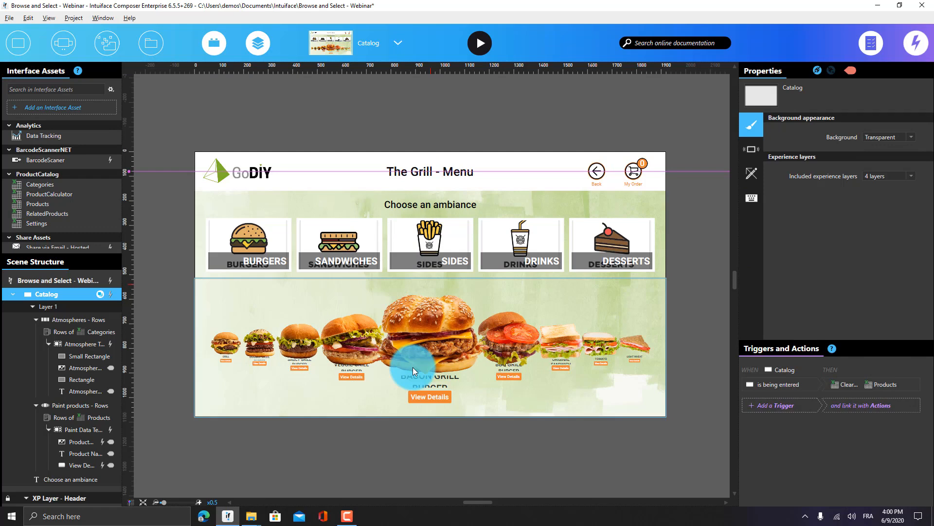
# Delete the Rectangle and its text from the Atmospheres - Rows tile template
pyautogui.click(261, 229)
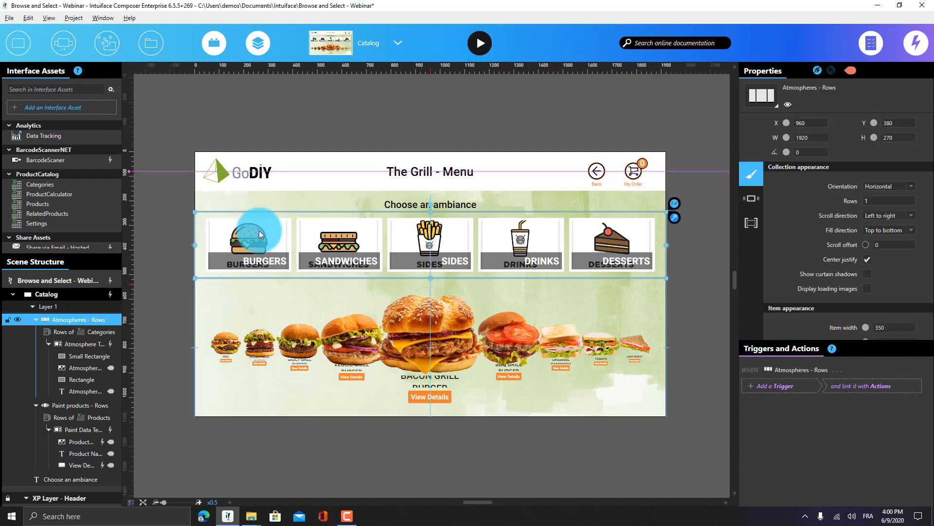
pyautogui.click(74, 324)
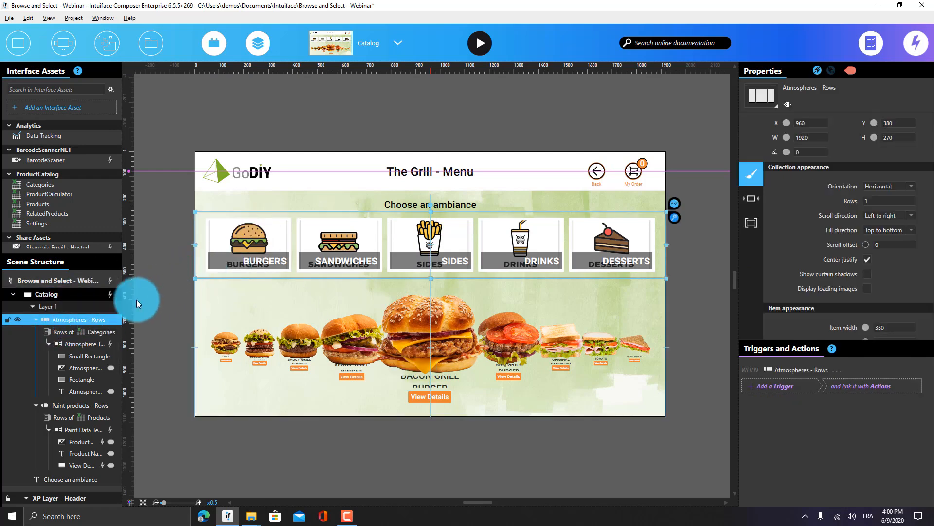
pyautogui.click(77, 366)
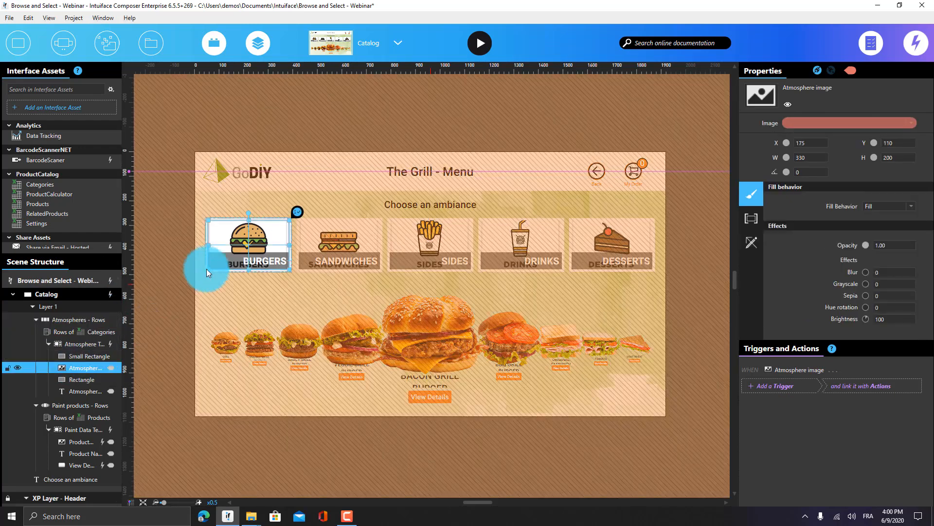
pyautogui.click(80, 379)
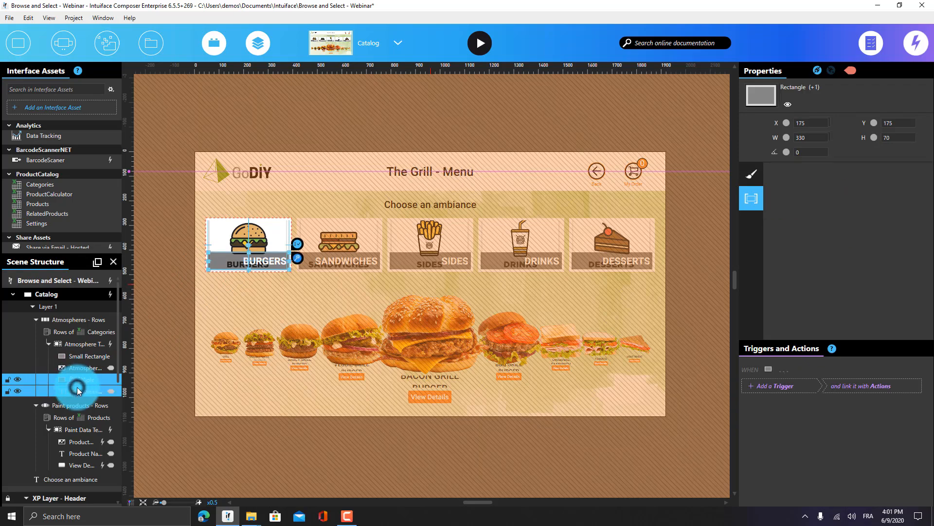
pyautogui.press('Delete')
pyautogui.click(166, 202)
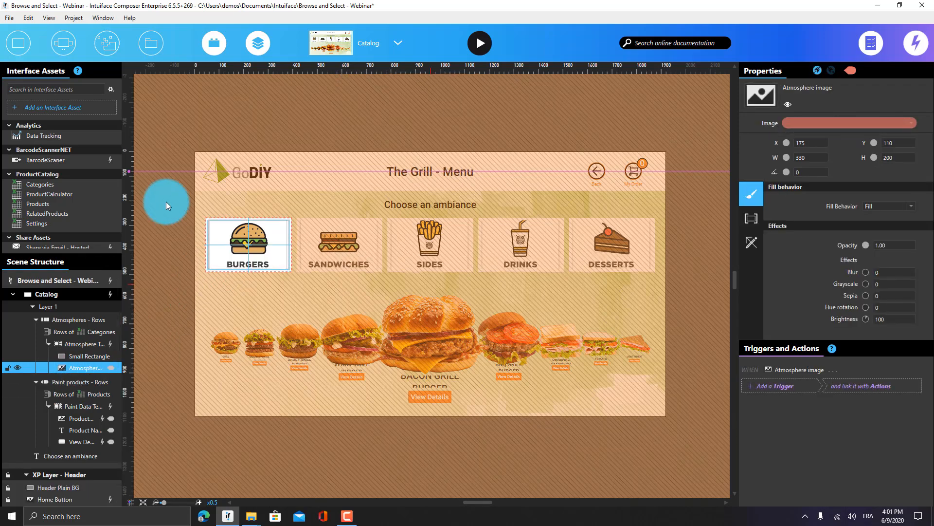
pyautogui.click(390, 323)
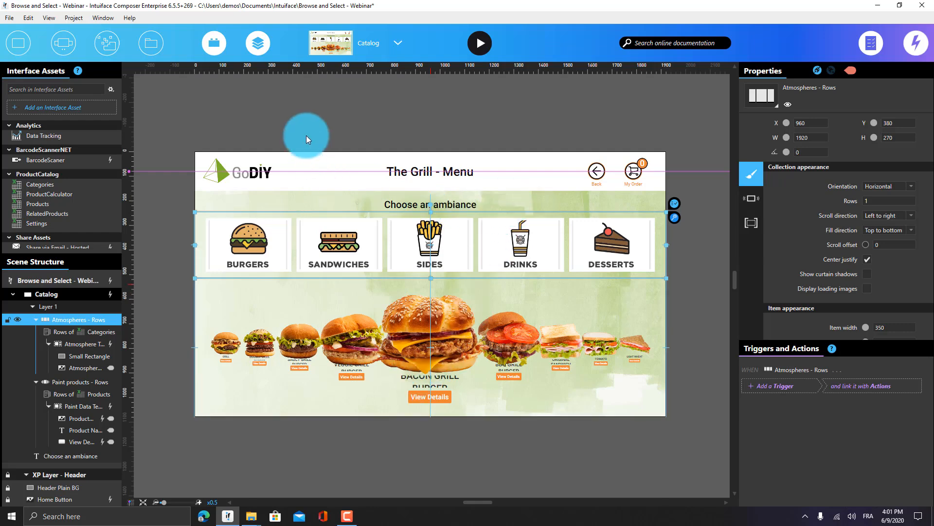
pyautogui.click(269, 126)
# Switch the editor to the Attract Scene
pyautogui.click(398, 43)
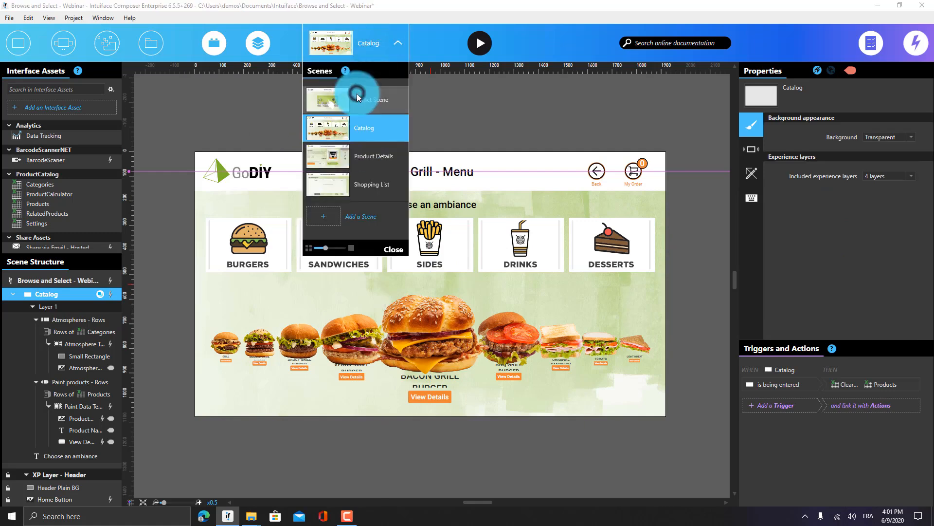
pyautogui.click(357, 94)
pyautogui.click(220, 110)
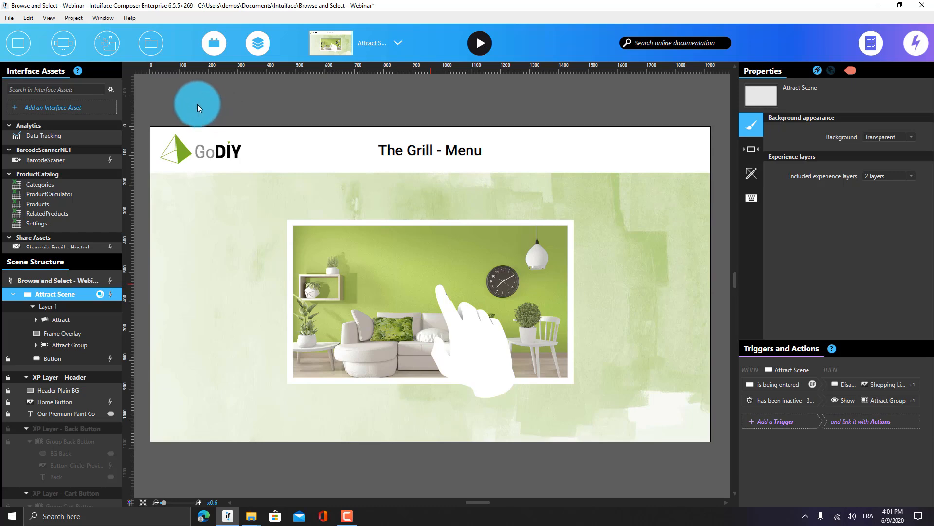
# Set the experience display resolution to portrait 1080 x 1920, then bring File Explorer forward
pyautogui.click(55, 280)
pyautogui.click(899, 124)
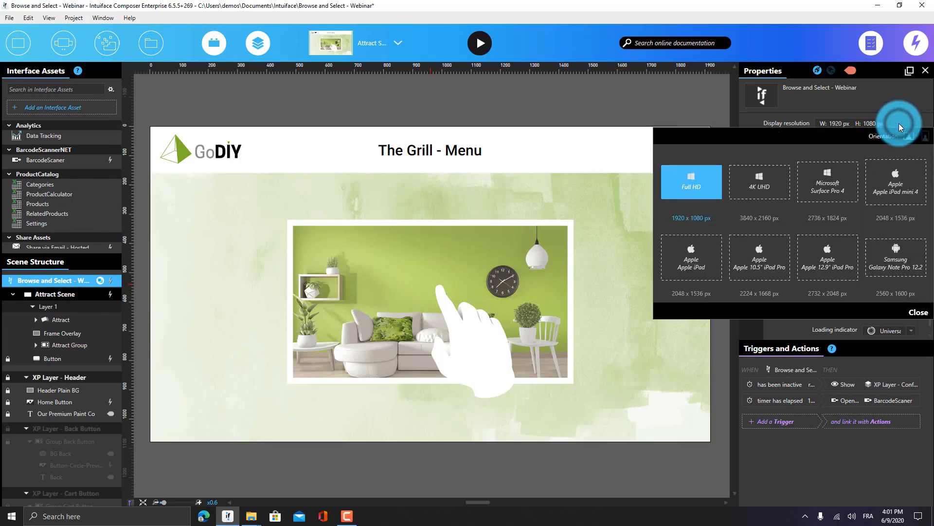
pyautogui.click(924, 136)
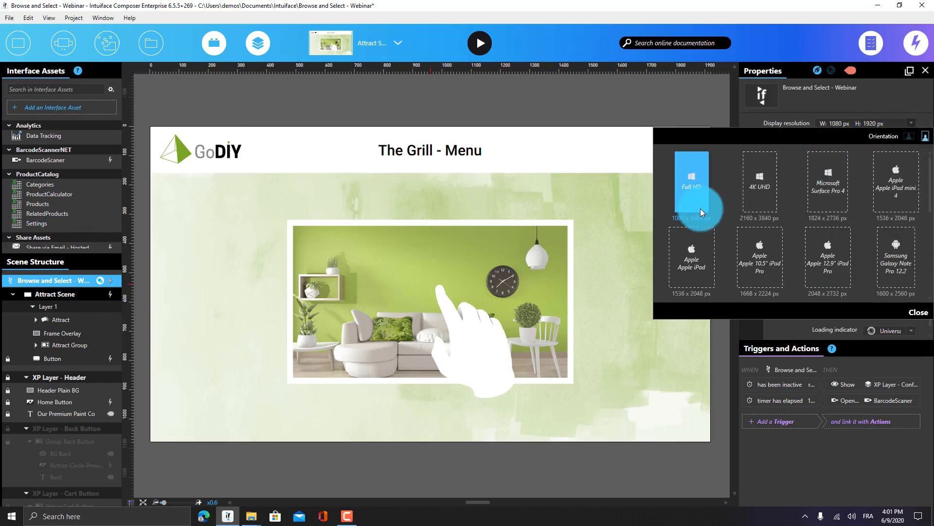
pyautogui.click(918, 312)
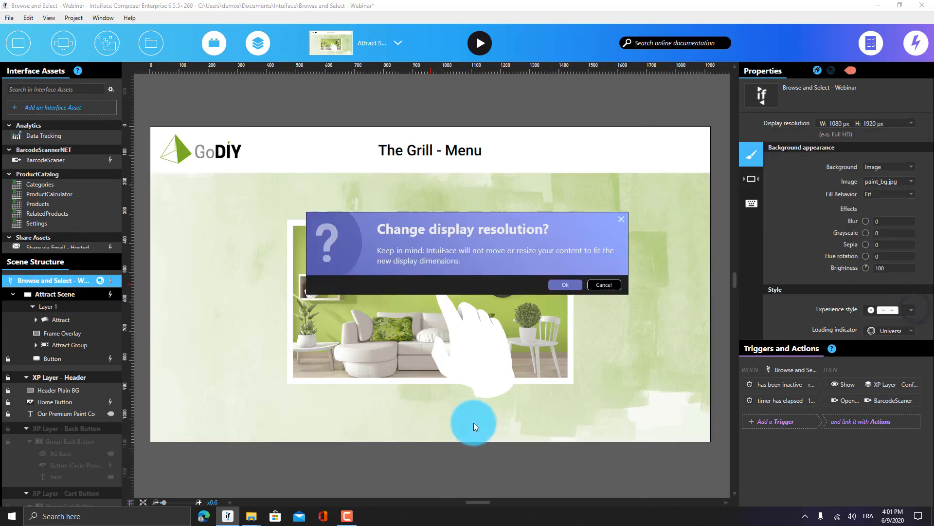
pyautogui.click(571, 286)
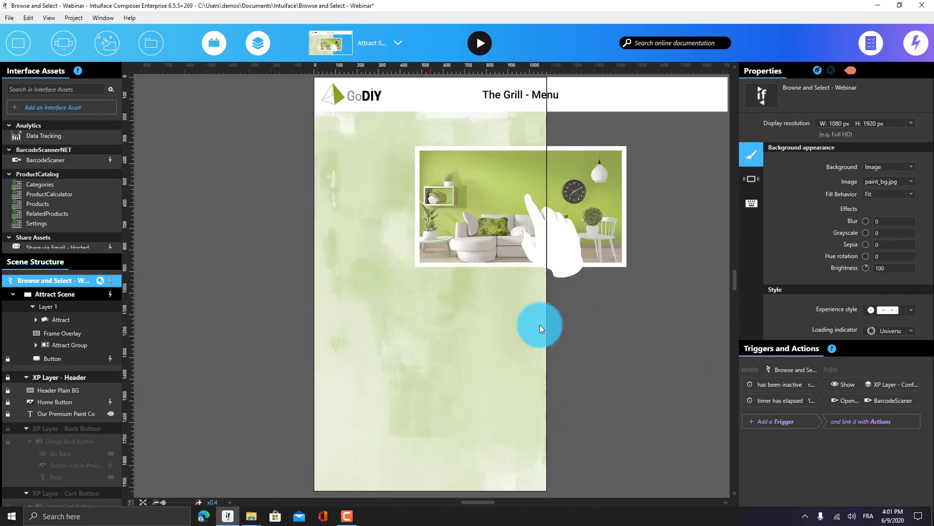
pyautogui.hotkey('alt', 'Tab')
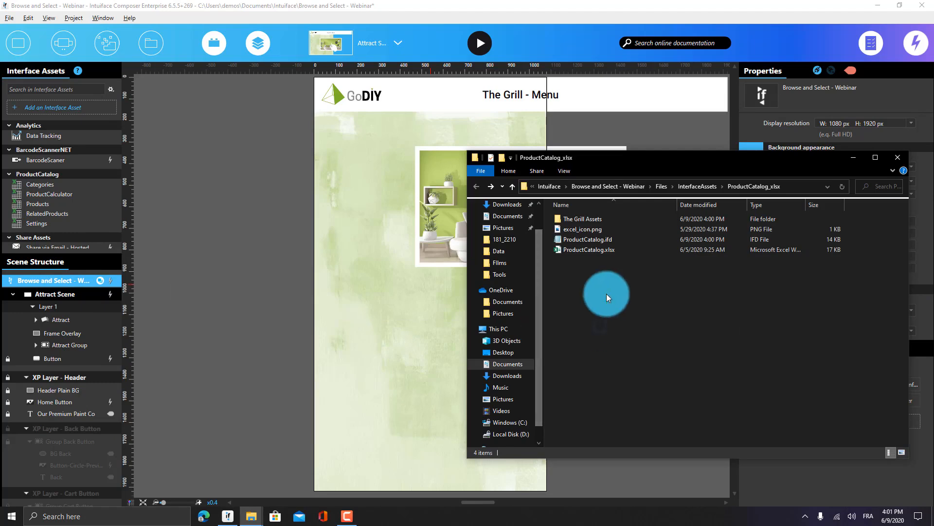
# Close the ProductCatalog_xlsx window and drag burger_bg.jpg from BrowseSelect-QSR > Images onto the scene
pyautogui.click(898, 157)
pyautogui.hotkey('alt', 'Tab')
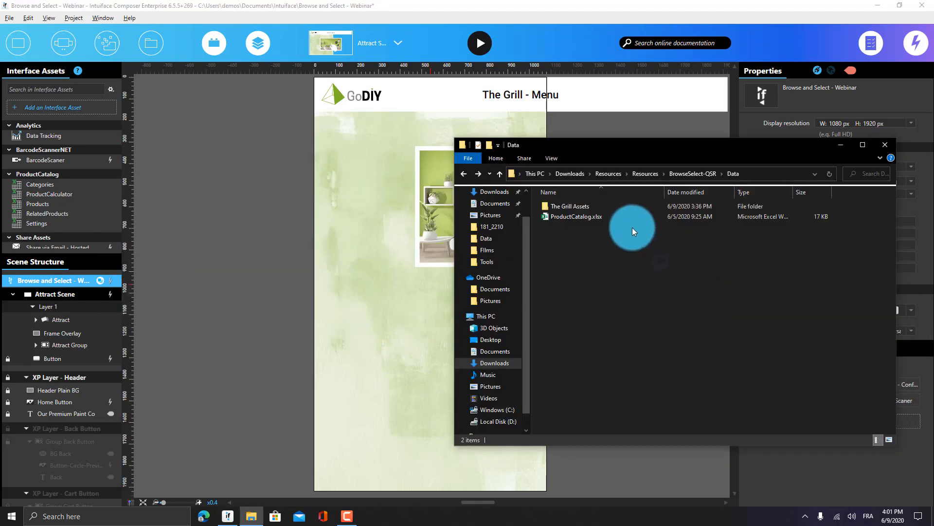
pyautogui.click(676, 178)
pyautogui.doubleClick(594, 217)
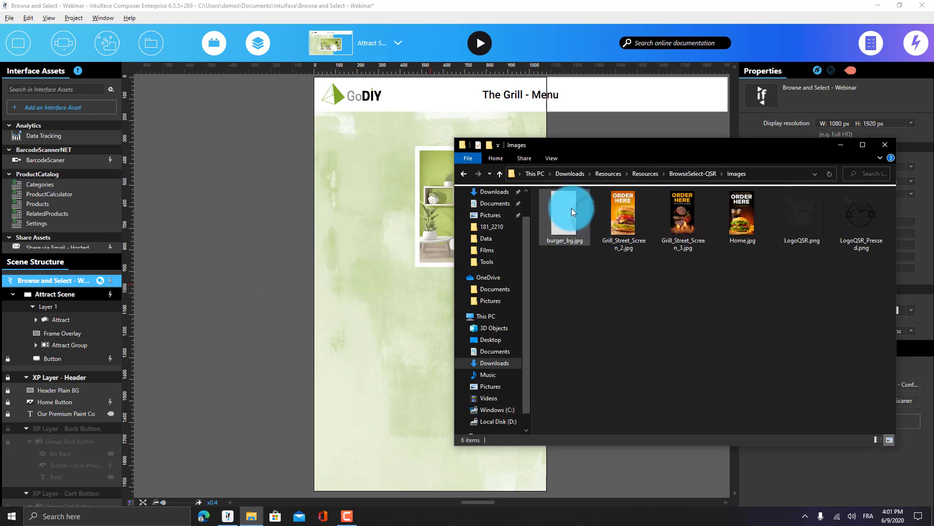
pyautogui.click(565, 215)
pyautogui.moveTo(563, 215); pyautogui.dragTo(359, 300)
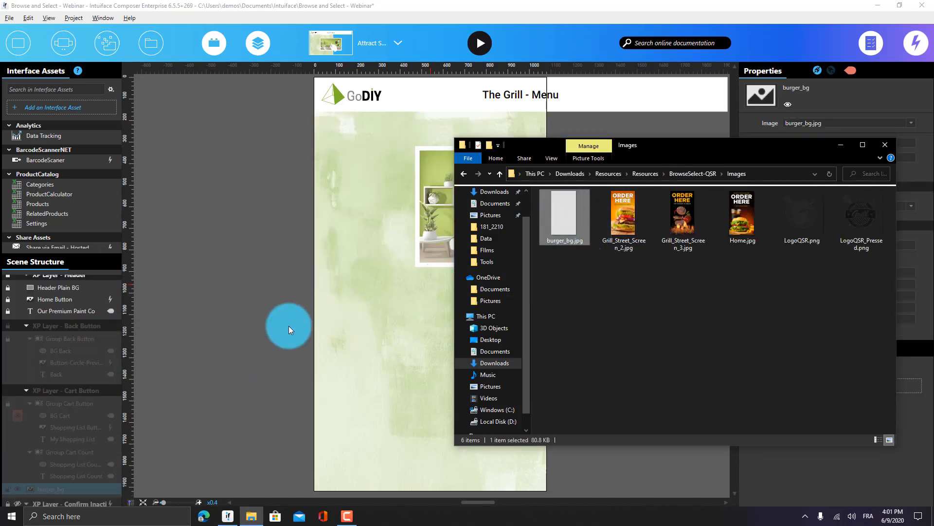
# Move burger_bg into the Attract scene's Layer 1 and make it the scene background
pyautogui.rightClick(55, 490)
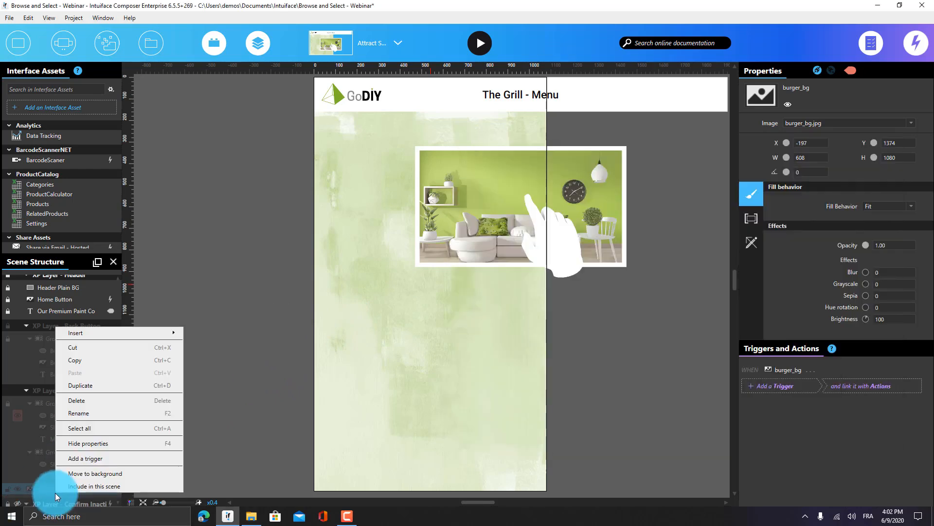
pyautogui.click(30, 488)
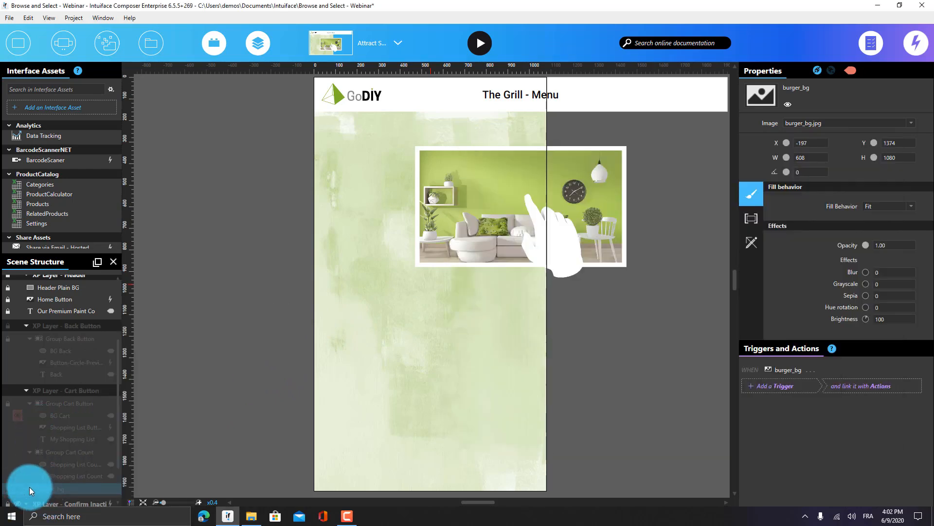
pyautogui.moveTo(66, 463); pyautogui.dragTo(77, 307)
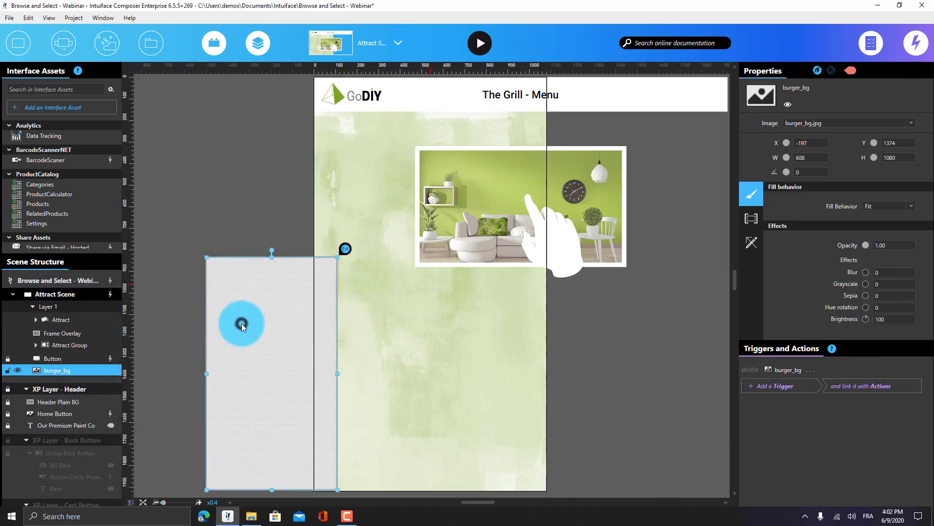
pyautogui.moveTo(240, 323); pyautogui.dragTo(221, 256)
pyautogui.rightClick(221, 256)
pyautogui.click(243, 426)
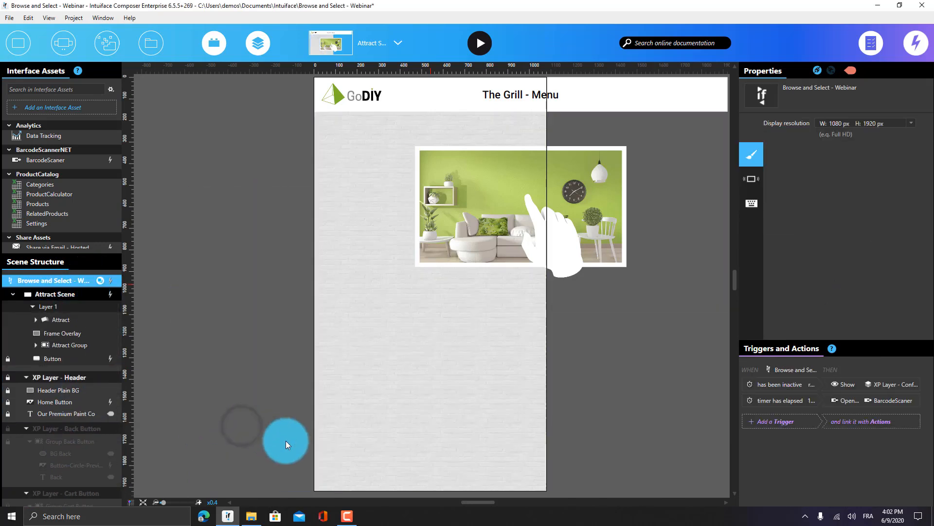
pyautogui.click(557, 216)
# Add the Grill_Street_Screen and Home images from the Images folder into the Attract collection
pyautogui.hotkey('alt', 'Tab')
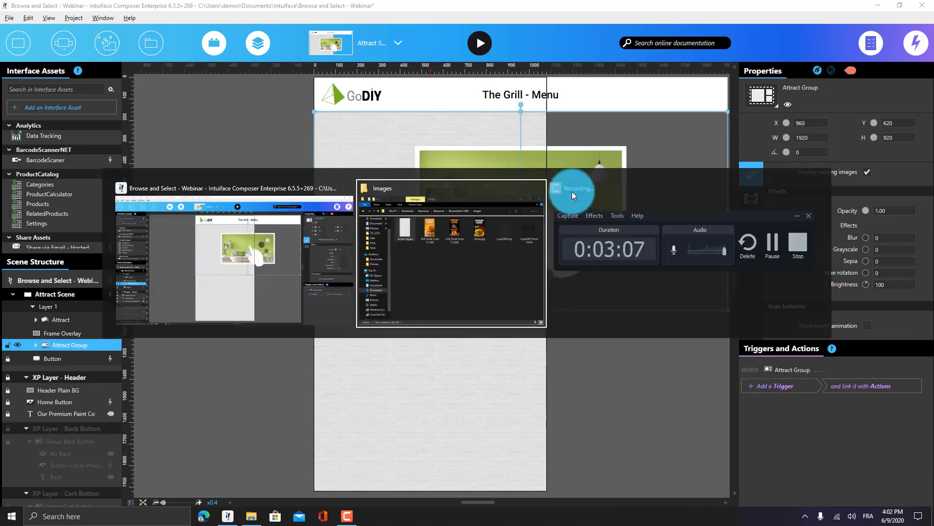
pyautogui.click(632, 339)
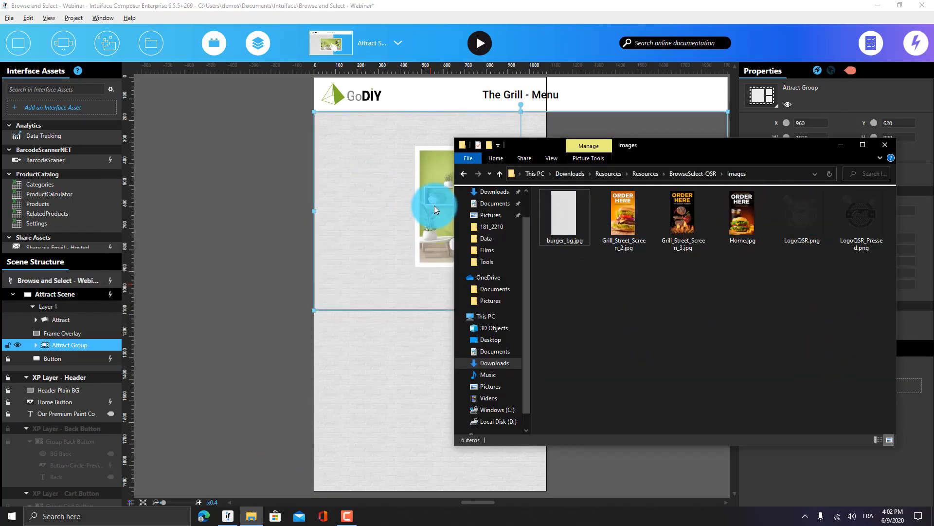
pyautogui.click(694, 207)
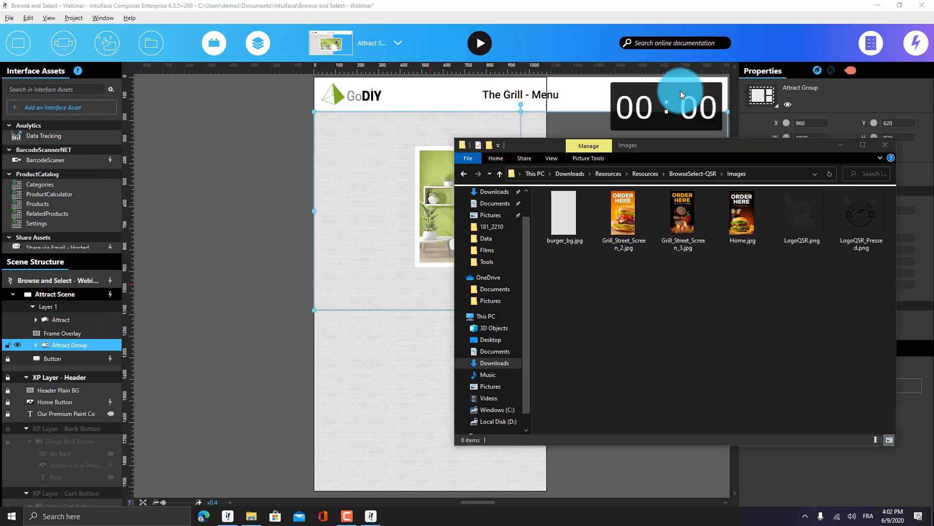
pyautogui.moveTo(680, 91)
pyautogui.mouseDown()
pyautogui.moveTo(660, 72)
pyautogui.moveTo(681, 91)
pyautogui.mouseUp()
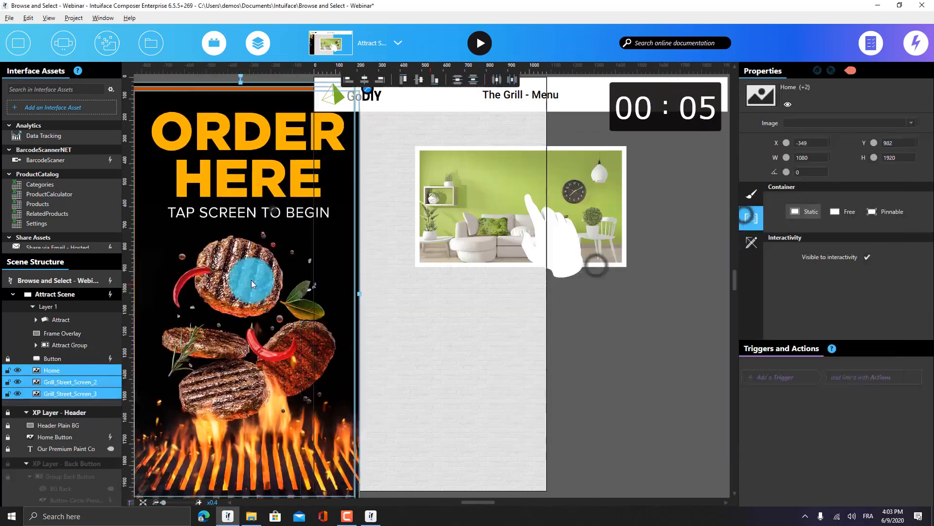
pyautogui.click(36, 319)
pyautogui.moveTo(56, 428); pyautogui.dragTo(64, 327)
# Delete the old paint images, set the Attract Group X to 540, and remove the Frame Overlay
pyautogui.keyDown('shift'); pyautogui.click(63, 418); pyautogui.keyUp('shift')
pyautogui.press('Delete')
pyautogui.moveTo(511, 230)
pyautogui.mouseDown()
pyautogui.moveTo(452, 214)
pyautogui.moveTo(425, 300)
pyautogui.moveTo(439, 219)
pyautogui.mouseUp()
pyautogui.click(811, 124)
pyautogui.write('540')
pyautogui.press('Delete')
pyautogui.moveTo(540, 214); pyautogui.dragTo(546, 491)
pyautogui.click(626, 303)
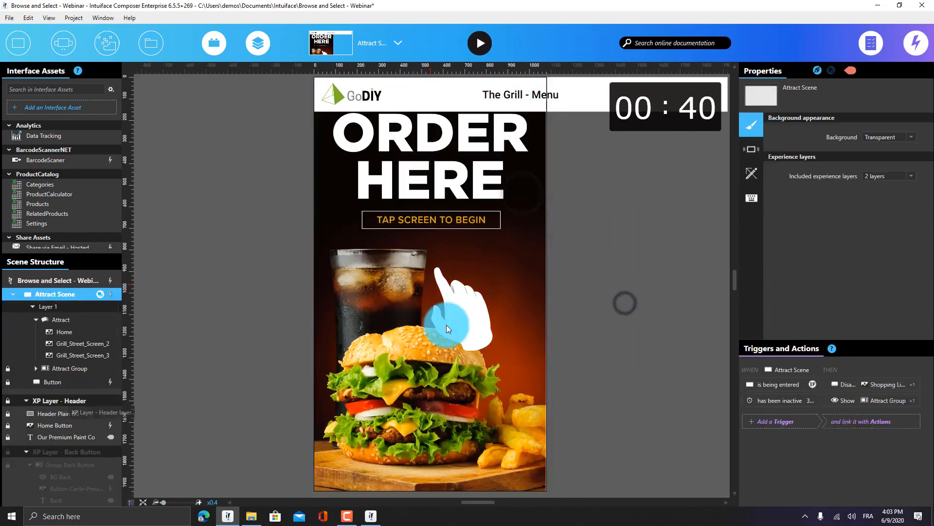
# Enlarge Attract to fill the scene and turn off the included experience layers
pyautogui.click(898, 177)
pyautogui.click(849, 197)
pyautogui.click(224, 160)
# Open the Catalog scene and narrow its header and The Grill - Menu title to portrait width
pyautogui.click(397, 43)
pyautogui.click(327, 158)
pyautogui.click(225, 116)
pyautogui.moveTo(656, 330); pyautogui.dragTo(561, 374)
pyautogui.moveTo(633, 141); pyautogui.dragTo(452, 141)
pyautogui.click(71, 399)
pyautogui.moveTo(601, 148); pyautogui.dragTo(431, 148)
pyautogui.moveTo(633, 141); pyautogui.dragTo(452, 140)
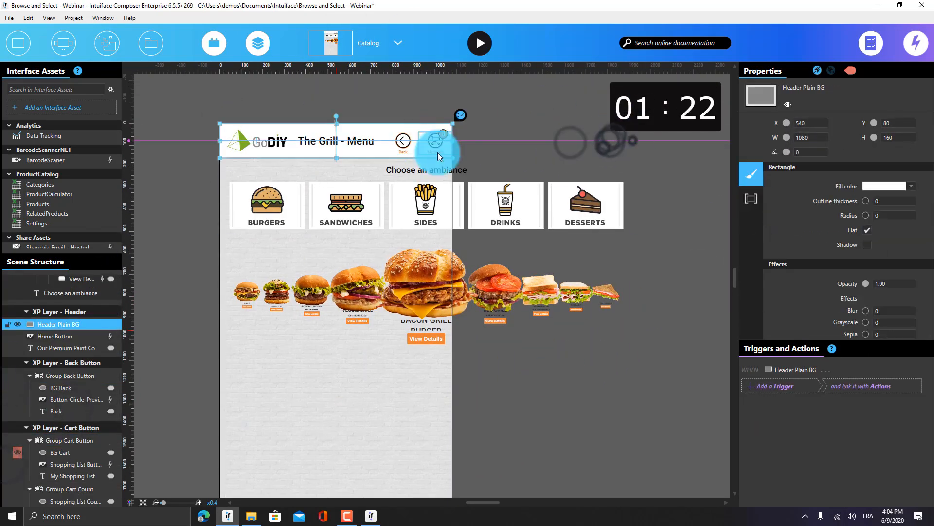
# Replace the Home Button image with the Grill logo, lock the title, and enlarge the logo
pyautogui.click(34, 334)
pyautogui.click(749, 176)
pyautogui.click(909, 239)
pyautogui.click(844, 257)
pyautogui.doubleClick(125, 94)
pyautogui.click(813, 188)
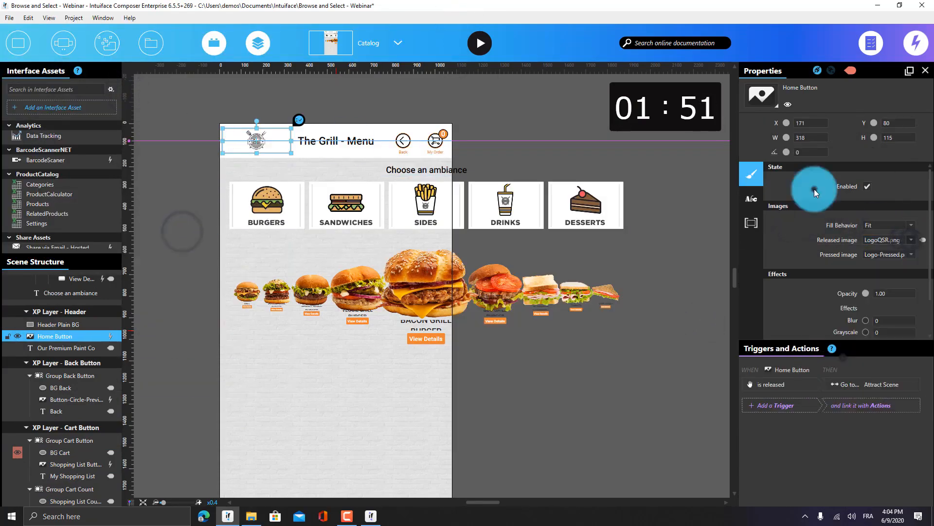
pyautogui.scroll(5, 433, 282)
pyautogui.click(67, 348)
pyautogui.click(8, 347)
pyautogui.click(328, 178)
pyautogui.scroll(-5, 433, 282)
pyautogui.moveTo(727, 163); pyautogui.dragTo(549, 162)
# Change the heading to 'Choose a Category' and shrink the category tiles
pyautogui.doubleClick(452, 124)
pyautogui.write('Category')
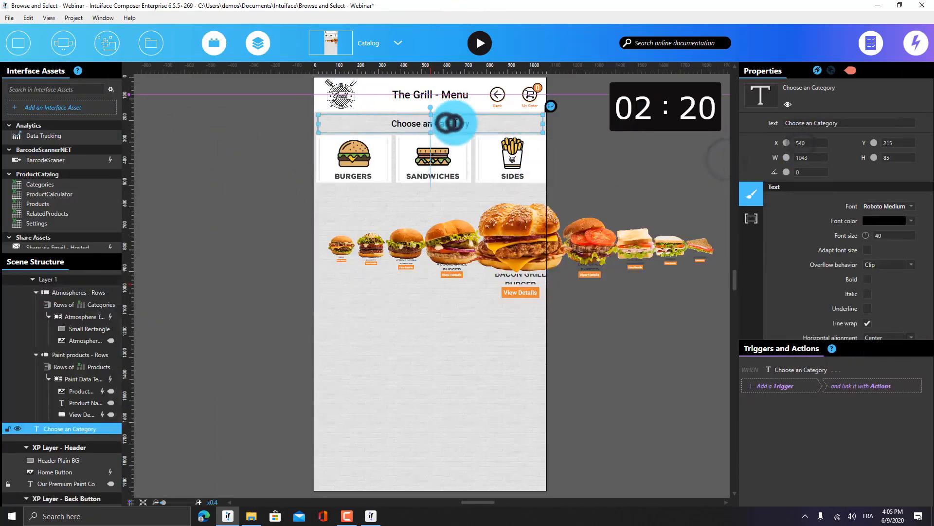
pyautogui.press('BackSpace')
pyautogui.click(74, 329)
pyautogui.moveTo(390, 181); pyautogui.dragTo(358, 173)
pyautogui.click(182, 302)
pyautogui.click(609, 249)
# Resize the products collection and turn it into a vertical Asset Grid with 2 columns
pyautogui.moveTo(728, 310); pyautogui.dragTo(547, 491)
pyautogui.click(760, 94)
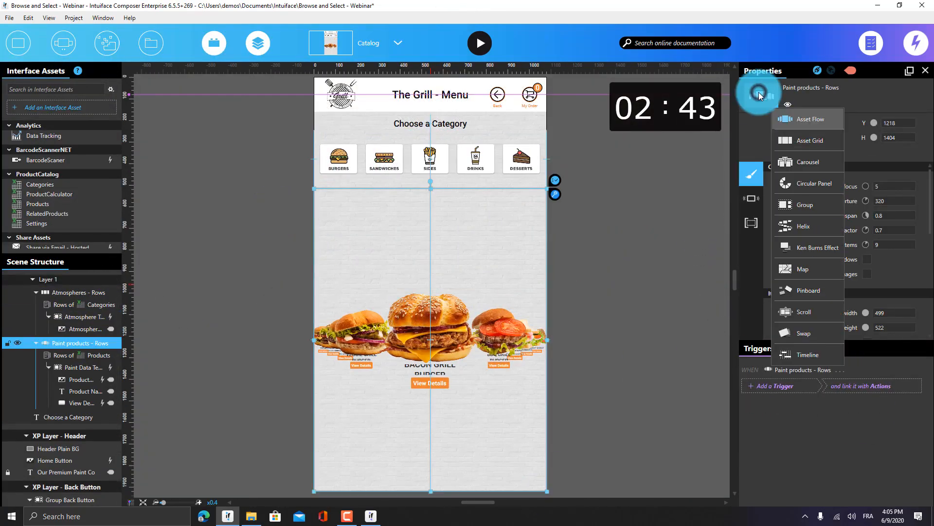
pyautogui.click(807, 141)
pyautogui.click(882, 187)
pyautogui.click(877, 204)
pyautogui.moveTo(874, 203); pyautogui.dragTo(882, 202)
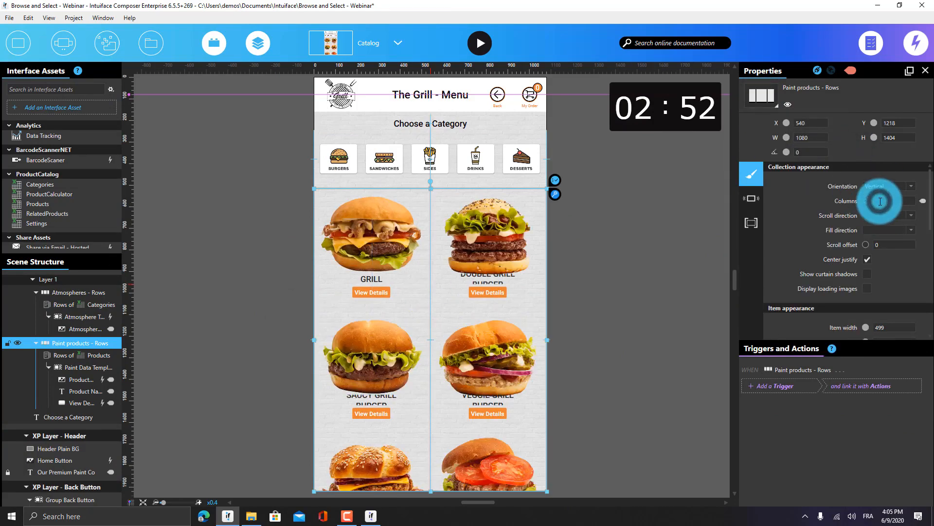
pyautogui.click(635, 249)
# In the product template, shrink and centre the product image and widen the Product Name text
pyautogui.doubleClick(346, 248)
pyautogui.doubleClick(346, 249)
pyautogui.moveTo(431, 295); pyautogui.dragTo(405, 273)
pyautogui.moveTo(363, 232); pyautogui.dragTo(376, 243)
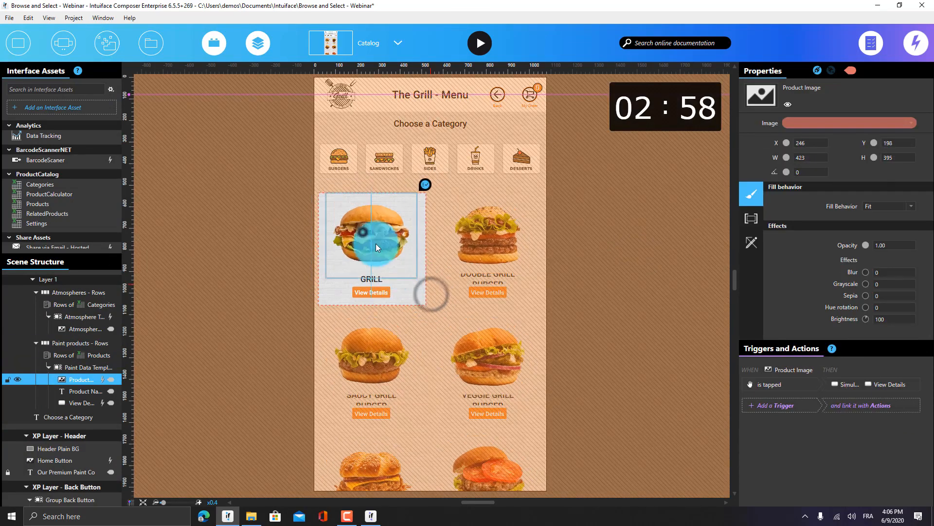
pyautogui.click(382, 279)
pyautogui.moveTo(397, 279)
pyautogui.mouseDown()
pyautogui.moveTo(447, 282)
pyautogui.moveTo(375, 271)
pyautogui.moveTo(407, 294)
pyautogui.mouseUp()
pyautogui.click(271, 269)
# Shrink the product card from its corner in the template, then return to the Catalog scene
pyautogui.scroll(-5, 265, 271)
pyautogui.scroll(6, 261, 273)
pyautogui.doubleClick(396, 286)
pyautogui.click(290, 296)
pyautogui.click(438, 276)
pyautogui.moveTo(480, 311); pyautogui.dragTo(478, 282)
pyautogui.click(265, 291)
pyautogui.scroll(-5, 265, 291)
pyautogui.click(264, 291)
pyautogui.click(352, 43)
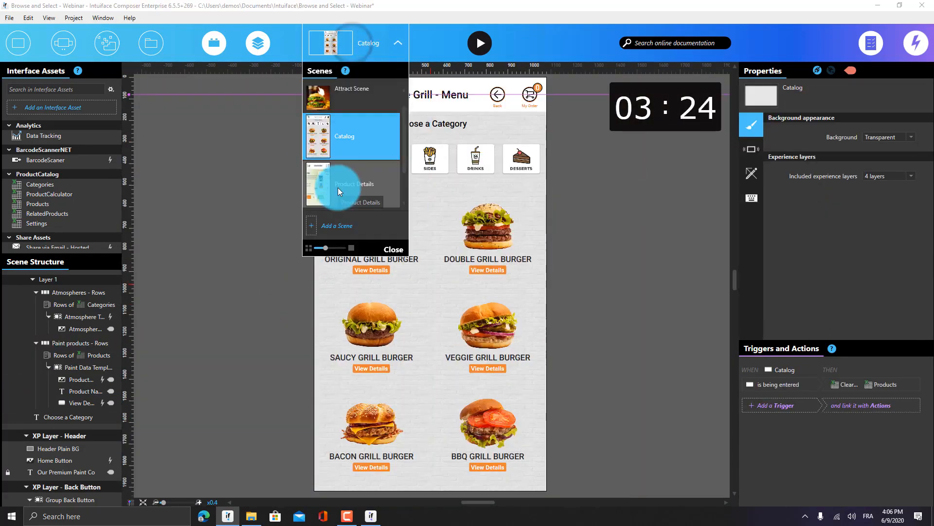
# On the Product Details scene, delete the Quantity Calculator, its hint text and the Calculator Group
pyautogui.click(338, 188)
pyautogui.click(256, 106)
pyautogui.scroll(-3, 256, 106)
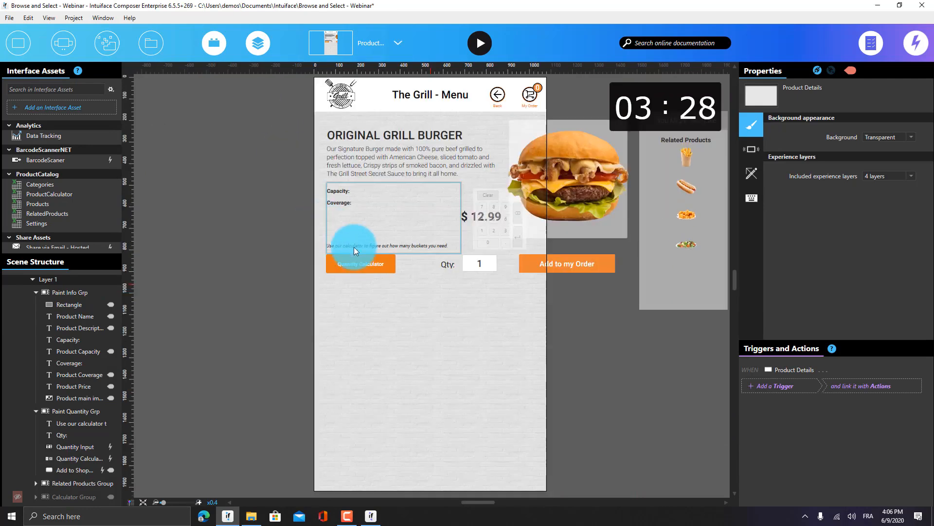
pyautogui.click(354, 263)
pyautogui.doubleClick(354, 263)
pyautogui.click(354, 263)
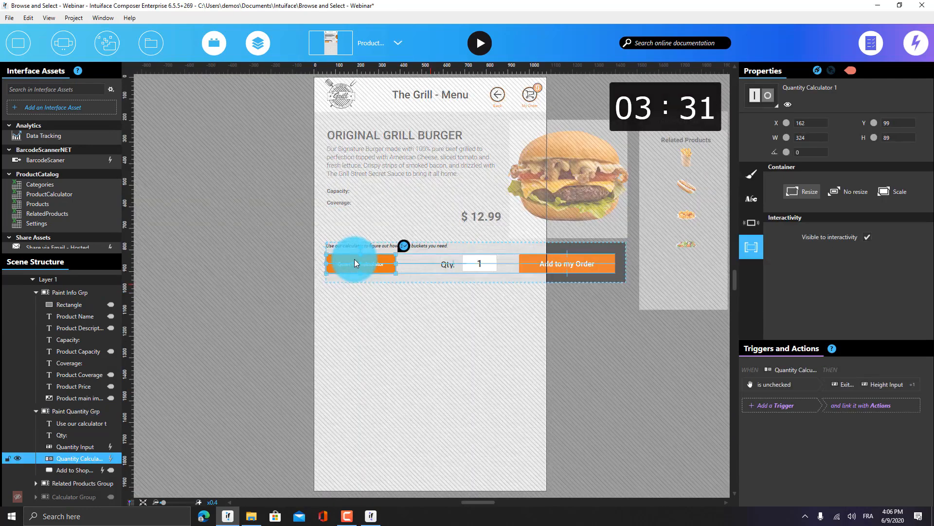
pyautogui.keyDown('ctrl'); pyautogui.click(396, 247); pyautogui.keyUp('ctrl')
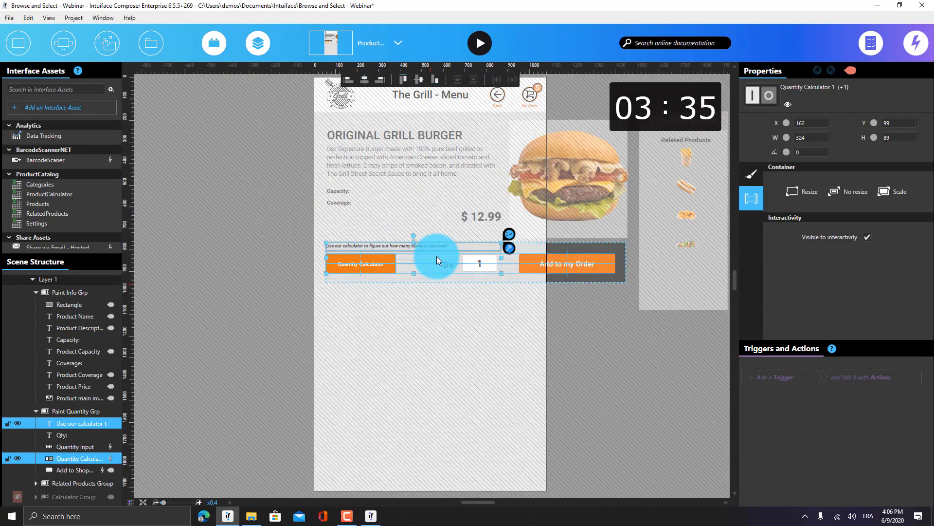
pyautogui.press('Delete')
pyautogui.click(213, 43)
pyautogui.press('Delete')
# Move the quantity group and price down, resize product info, and delete Capacity and Coverage
pyautogui.moveTo(472, 267); pyautogui.dragTo(377, 380)
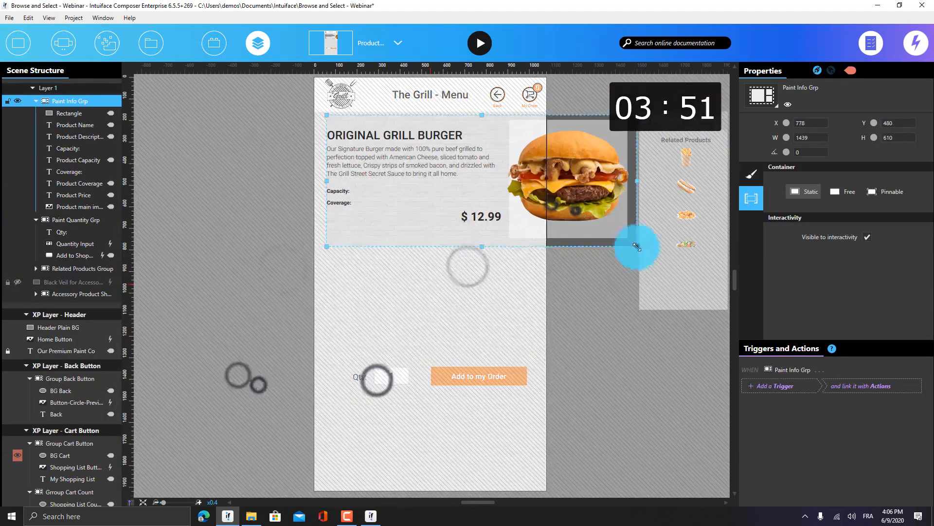
pyautogui.moveTo(637, 245); pyautogui.dragTo(546, 363)
pyautogui.moveTo(481, 218); pyautogui.dragTo(480, 345)
pyautogui.click(341, 191)
pyautogui.keyDown('ctrl'); pyautogui.click(341, 201); pyautogui.keyUp('ctrl')
pyautogui.keyDown('ctrl'); pyautogui.click(385, 192); pyautogui.keyUp('ctrl')
pyautogui.press('Delete')
# Centre the burger, put the description below it, and delete the white background rectangle
pyautogui.moveTo(414, 157); pyautogui.dragTo(414, 297)
pyautogui.moveTo(563, 187); pyautogui.dragTo(428, 223)
pyautogui.click(513, 210)
pyautogui.press('Delete')
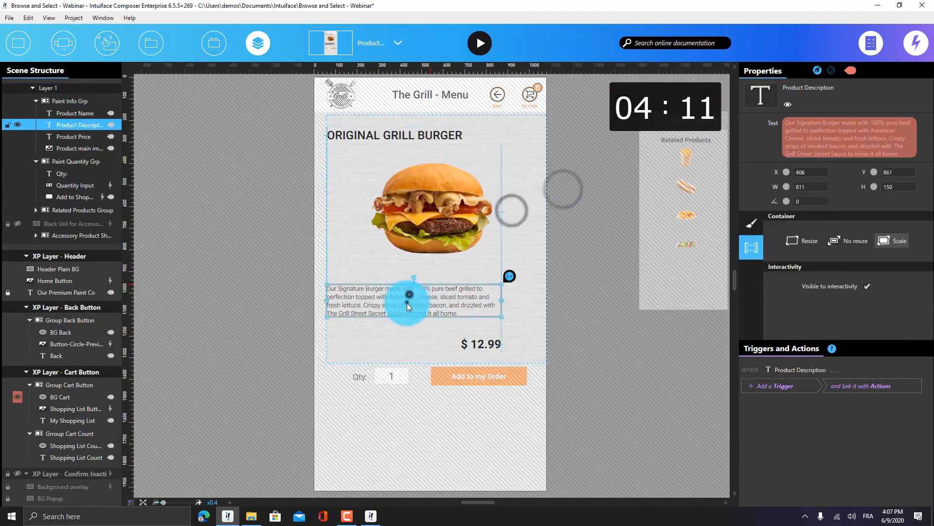
pyautogui.moveTo(407, 301); pyautogui.dragTo(408, 289)
pyautogui.moveTo(502, 289); pyautogui.dragTo(529, 292)
pyautogui.click(302, 247)
pyautogui.doubleClick(436, 286)
pyautogui.moveTo(483, 349); pyautogui.dragTo(481, 332)
# Stack the price and then the quantity row under the description
pyautogui.click(411, 379)
pyautogui.moveTo(475, 376); pyautogui.dragTo(474, 364)
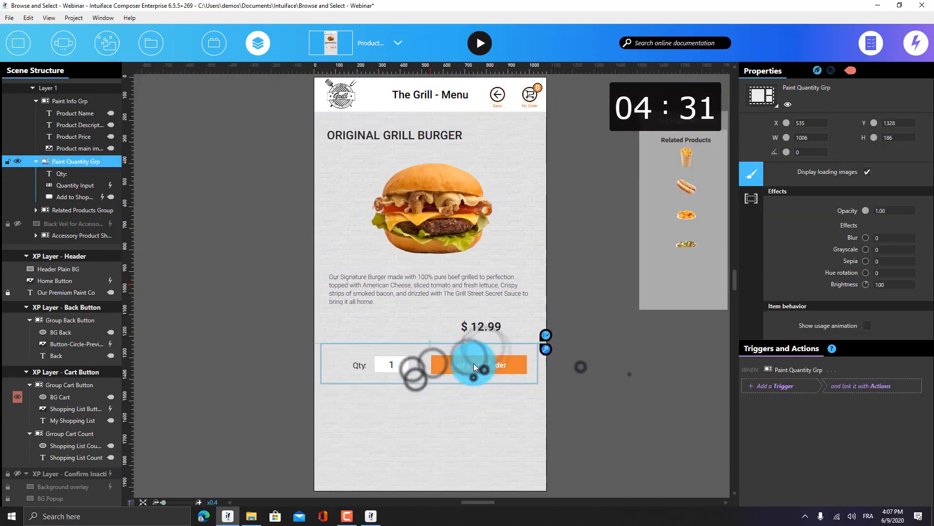
pyautogui.click(631, 373)
pyautogui.moveTo(686, 234); pyautogui.dragTo(601, 397)
pyautogui.scroll(-1, 601, 320)
# Bring the related products group into the scene and move 'You Might Also Like' to the bottom left
pyautogui.moveTo(602, 321); pyautogui.dragTo(497, 339)
pyautogui.doubleClick(521, 418)
pyautogui.moveTo(450, 286); pyautogui.dragTo(315, 389)
pyautogui.click(452, 291)
pyautogui.scroll(5, 469, 308)
pyautogui.keyDown('ctrl'); pyautogui.click(411, 308); pyautogui.keyUp('ctrl')
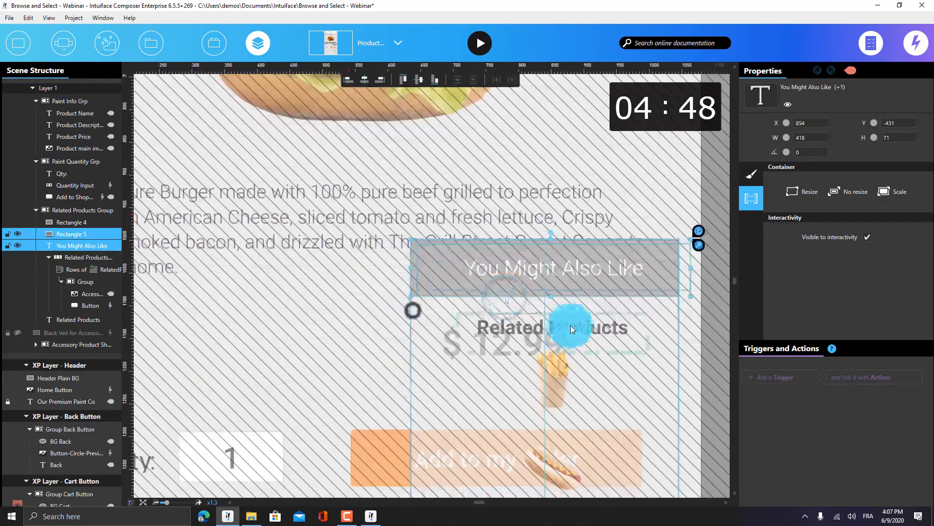
pyautogui.moveTo(561, 308); pyautogui.dragTo(427, 409)
# Place the related products grid along the bottom, widen it, and make it horizontal
pyautogui.click(541, 383)
pyautogui.scroll(-1, 542, 383)
pyautogui.moveTo(557, 359); pyautogui.dragTo(406, 450)
pyautogui.moveTo(446, 482); pyautogui.dragTo(614, 455)
pyautogui.click(751, 173)
pyautogui.click(886, 187)
pyautogui.click(887, 202)
# Resize the grid item's Rectangle 4 into a bottom strip and move the accessory product sheet beside the scene
pyautogui.doubleClick(411, 416)
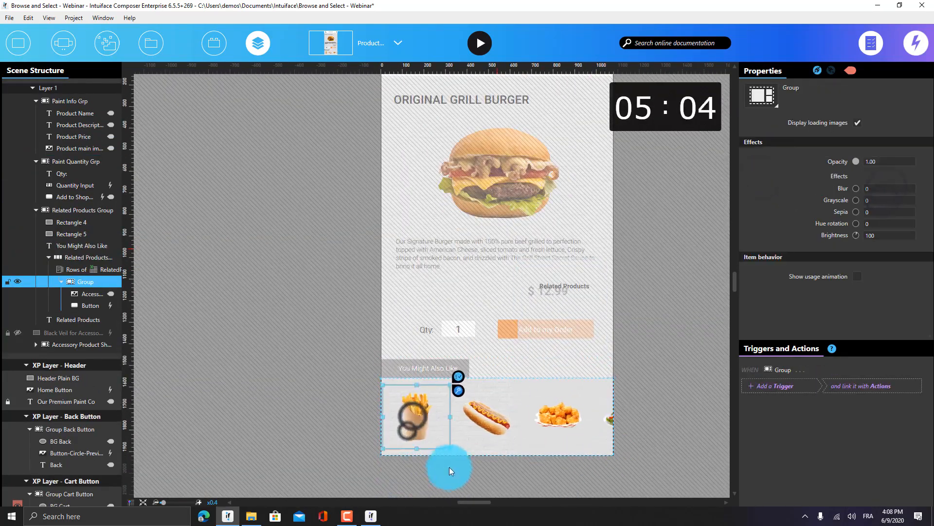
pyautogui.click(544, 360)
pyautogui.moveTo(380, 359); pyautogui.dragTo(383, 359)
pyautogui.moveTo(606, 408); pyautogui.dragTo(613, 408)
pyautogui.click(651, 384)
pyautogui.moveTo(709, 205); pyautogui.dragTo(566, 340)
pyautogui.click(599, 218)
pyautogui.click(368, 54)
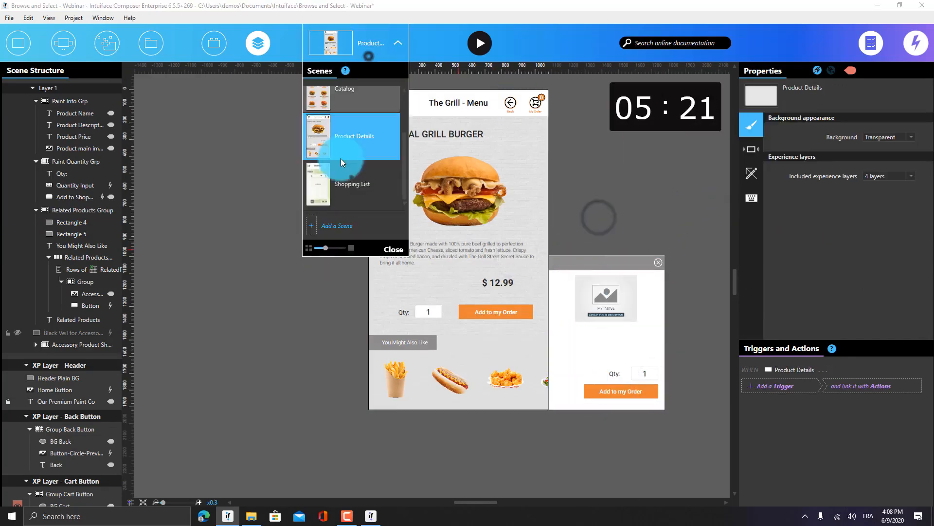
# Go to the Shopping List scene and select several of its items together
pyautogui.click(352, 176)
pyautogui.click(479, 116)
pyautogui.scroll(-5, 635, 255)
pyautogui.moveTo(702, 308); pyautogui.dragTo(608, 259)
pyautogui.click(530, 273)
pyautogui.moveTo(684, 274); pyautogui.dragTo(485, 187)
pyautogui.scroll(5, 480, 185)
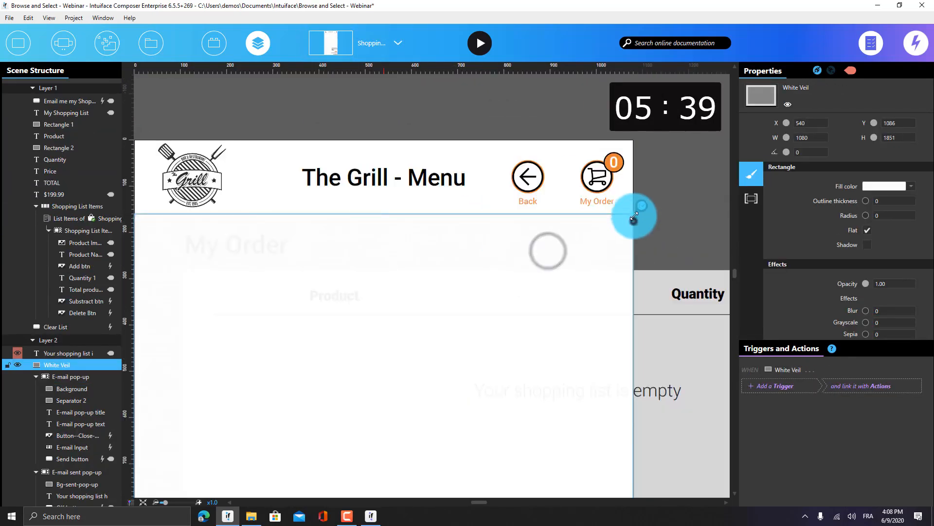
pyautogui.scroll(-5, 676, 183)
# Shrink the White Veil, move the pop-ups below the scene, and reposition list buttons and TOTAL texts
pyautogui.click(457, 283)
pyautogui.moveTo(472, 321); pyautogui.dragTo(473, 314)
pyautogui.moveTo(459, 238); pyautogui.dragTo(459, 367)
pyautogui.moveTo(573, 279); pyautogui.dragTo(501, 344)
pyautogui.scroll(5, 493, 226)
pyautogui.moveTo(521, 287); pyautogui.dragTo(467, 418)
pyautogui.click(439, 281)
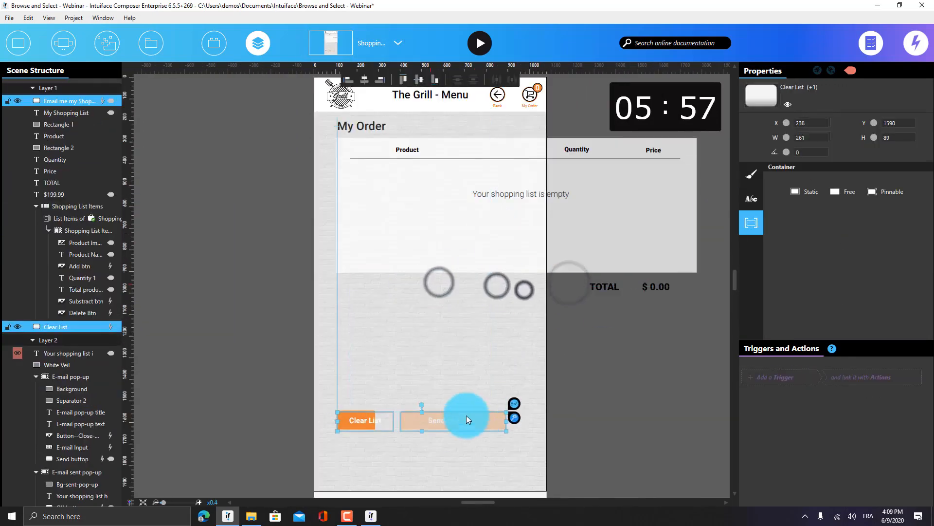
pyautogui.moveTo(658, 287); pyautogui.dragTo(472, 372)
# Switch the Shopping List Items data source to List Items - Design Mode
pyautogui.click(680, 214)
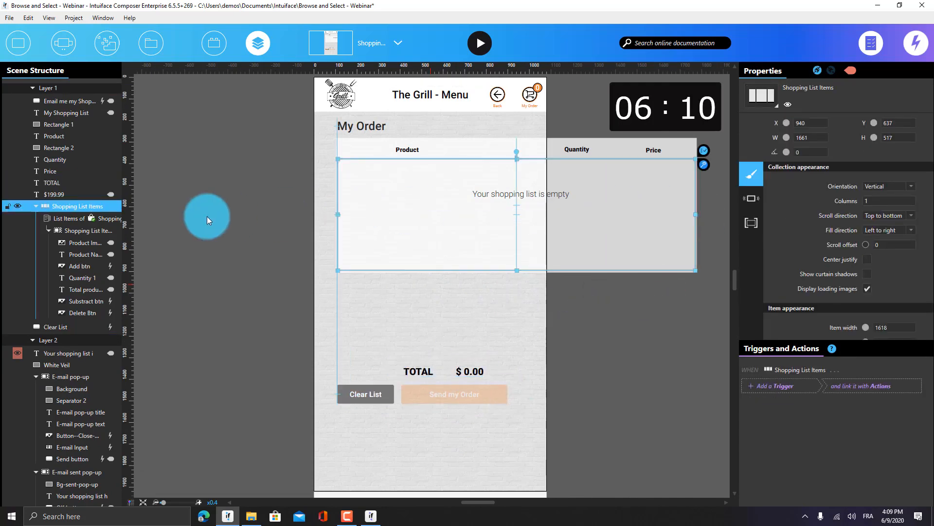
pyautogui.click(73, 218)
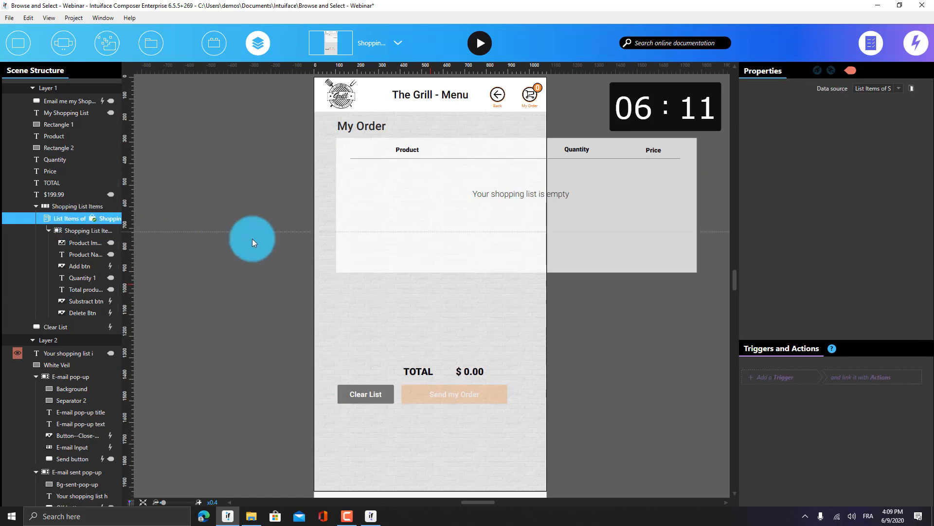
pyautogui.click(881, 92)
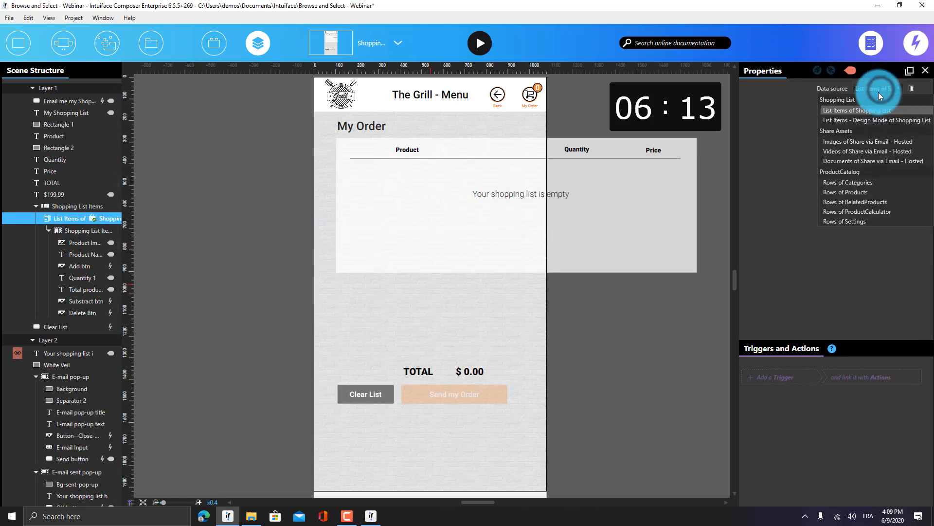
pyautogui.click(863, 118)
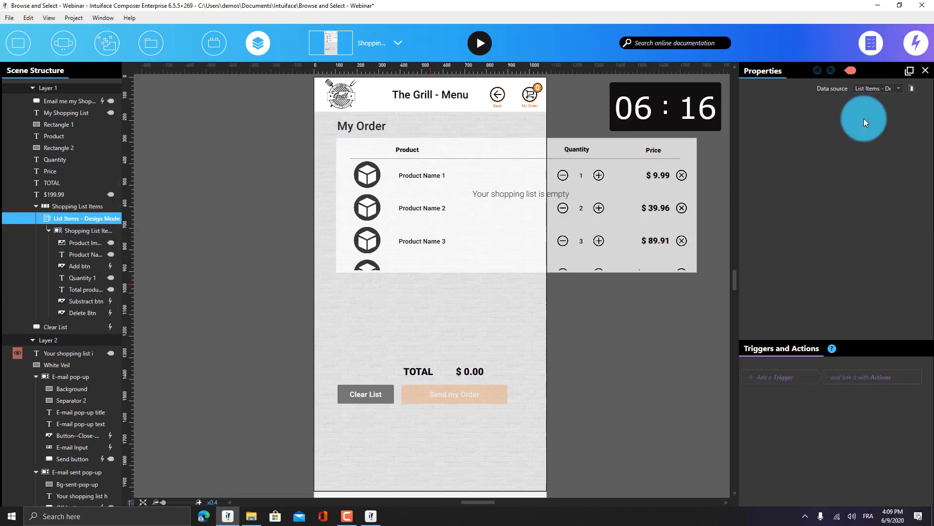
# Shift the rectangles, empty-list text, and the template's product image and name to the left
pyautogui.click(507, 175)
pyautogui.moveTo(280, 154); pyautogui.dragTo(460, 233)
pyautogui.click(504, 228)
pyautogui.doubleClick(406, 169)
pyautogui.click(415, 174)
pyautogui.scroll(5, 415, 174)
pyautogui.moveTo(467, 195); pyautogui.dragTo(450, 195)
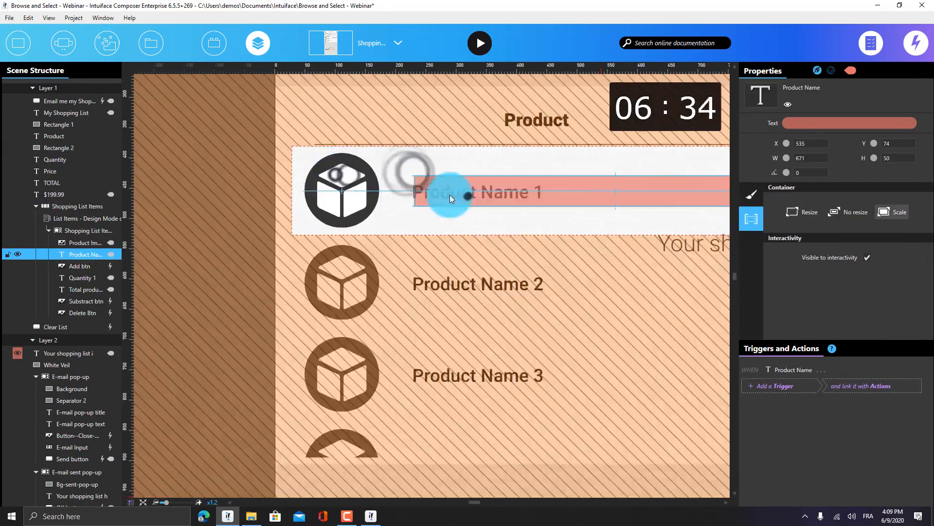
# Move the template's quantity buttons, price and delete button left to fit the narrow layout
pyautogui.scroll(-3, 449, 195)
pyautogui.keyDown('ctrl'); pyautogui.click(566, 187); pyautogui.keyUp('ctrl')
pyautogui.moveTo(565, 187); pyautogui.dragTo(409, 186)
pyautogui.moveTo(705, 186); pyautogui.dragTo(501, 187)
pyautogui.click(409, 185)
pyautogui.keyDown('ctrl'); pyautogui.click(449, 185); pyautogui.keyUp('ctrl')
pyautogui.scroll(4, 404, 187)
pyautogui.moveTo(422, 186); pyautogui.dragTo(407, 186)
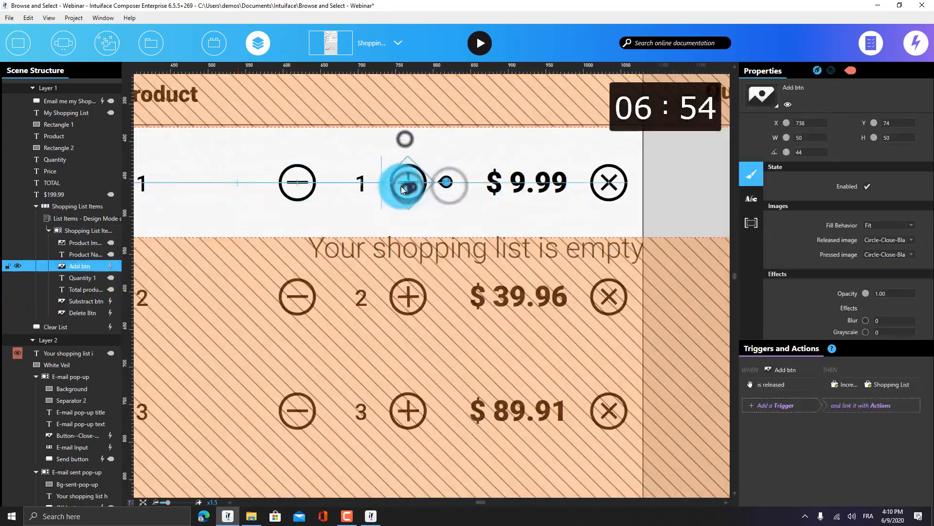
# Fit the empty-list message within the scene edges
pyautogui.moveTo(302, 187); pyautogui.dragTo(318, 188)
pyautogui.scroll(-8, 412, 188)
pyautogui.click(597, 182)
pyautogui.moveTo(672, 180); pyautogui.dragTo(547, 193)
pyautogui.click(588, 196)
pyautogui.moveTo(325, 195); pyautogui.dragTo(315, 195)
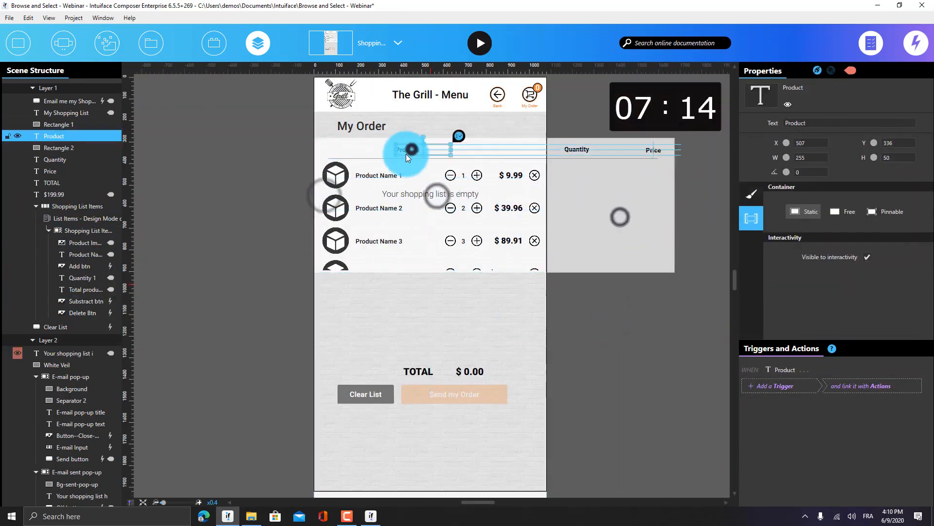
# Move the Product, Quantity and Price headers left, narrow the rectangles, and extend the list downward
pyautogui.moveTo(408, 150); pyautogui.dragTo(370, 150)
pyautogui.scroll(5, 380, 151)
pyautogui.moveTo(666, 171); pyautogui.dragTo(491, 176)
pyautogui.click(555, 211)
pyautogui.keyDown('ctrl'); pyautogui.click(643, 185); pyautogui.keyUp('ctrl')
pyautogui.moveTo(689, 245); pyautogui.dragTo(532, 246)
pyautogui.click(583, 246)
pyautogui.click(379, 318)
pyautogui.moveTo(388, 327); pyautogui.dragTo(390, 389)
# Restore the list's data source to List Items of Shopping List
pyautogui.click(391, 292)
pyautogui.click(397, 291)
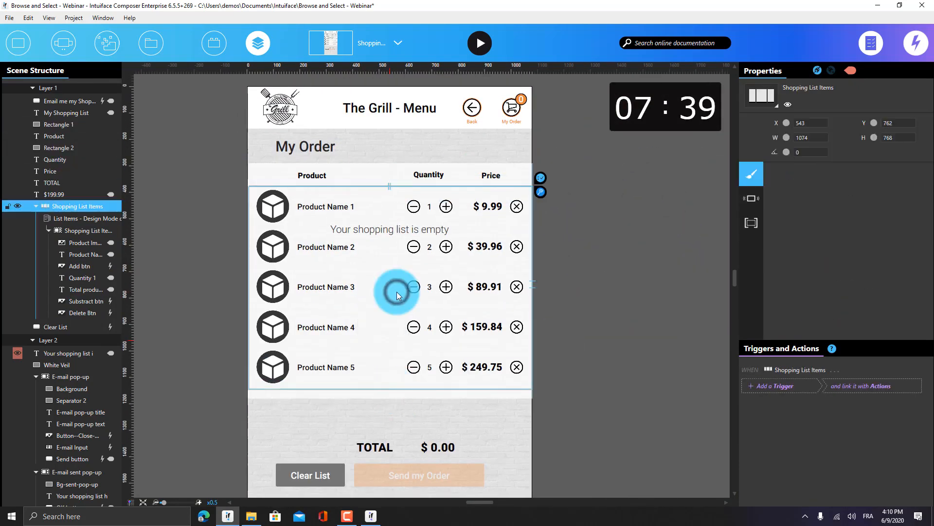
pyautogui.click(101, 219)
pyautogui.click(880, 84)
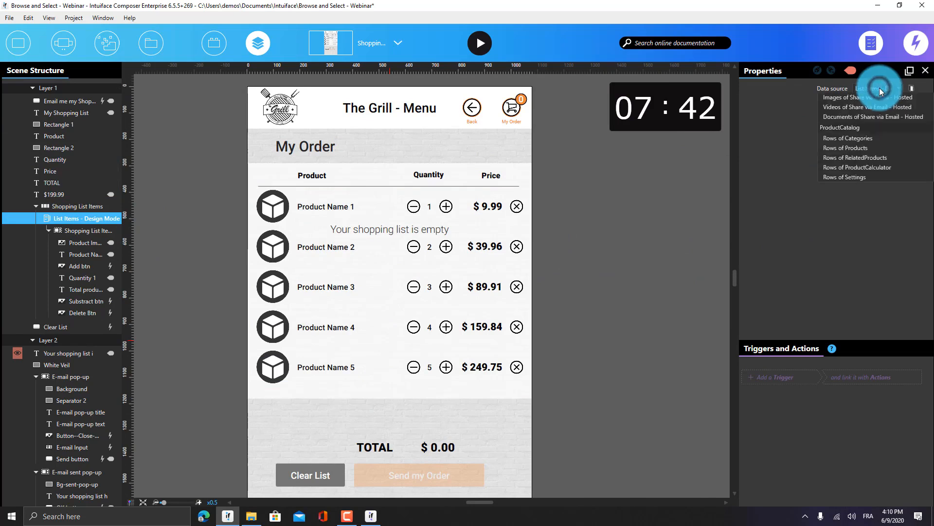
pyautogui.click(862, 111)
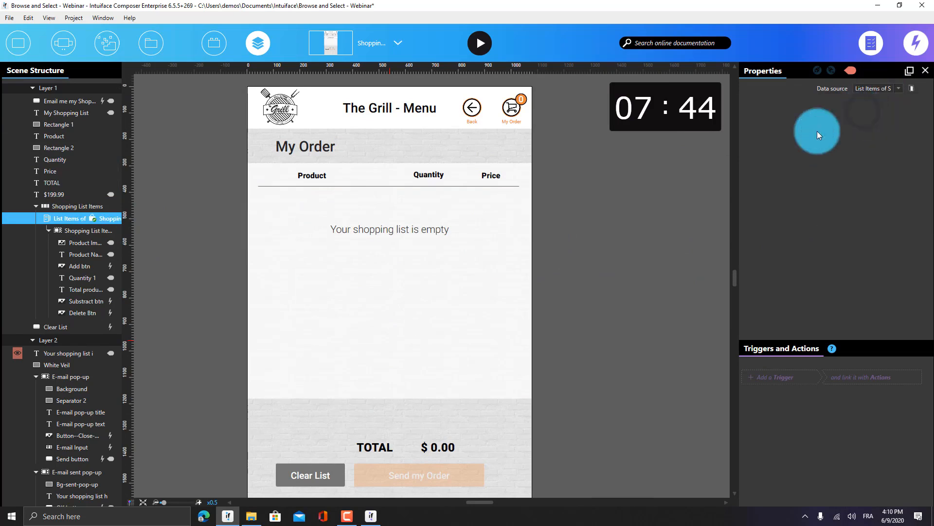
pyautogui.click(625, 258)
pyautogui.scroll(-1, 633, 292)
pyautogui.click(379, 39)
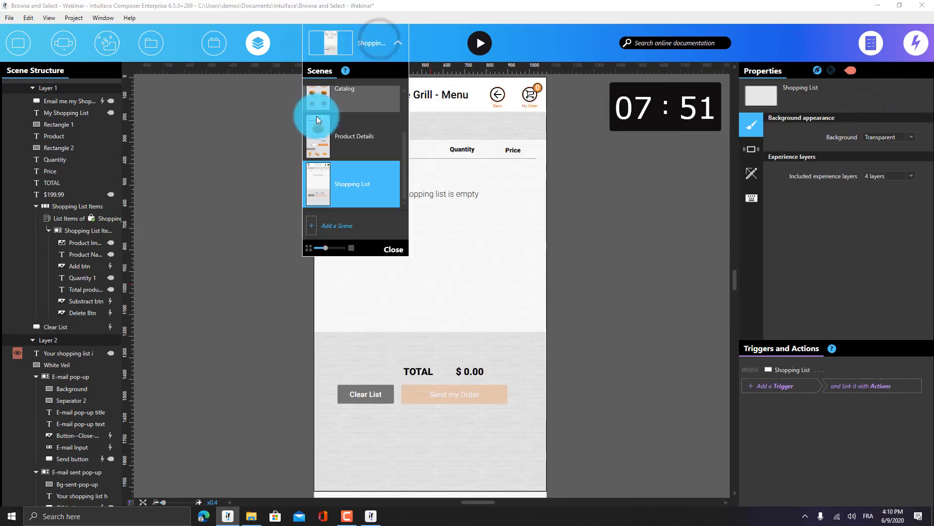
pyautogui.scroll(3, 345, 136)
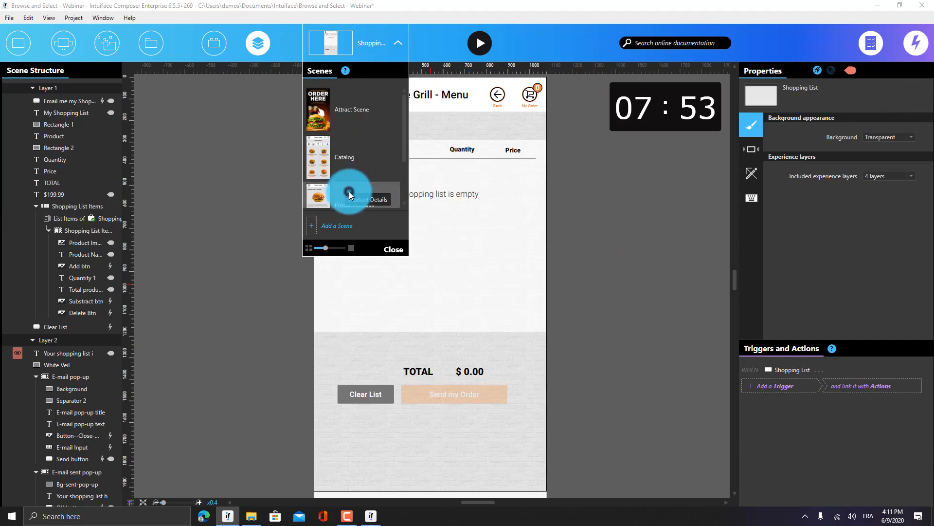
pyautogui.click(343, 192)
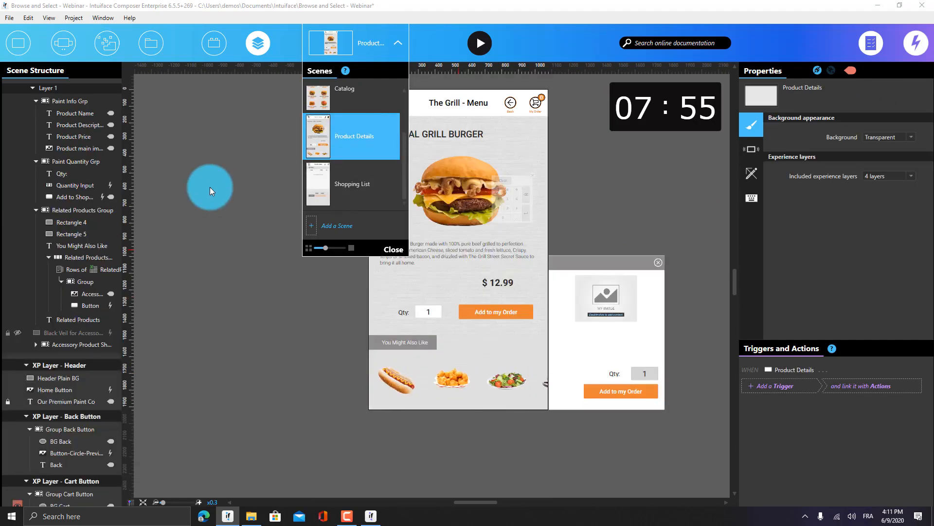
pyautogui.click(210, 189)
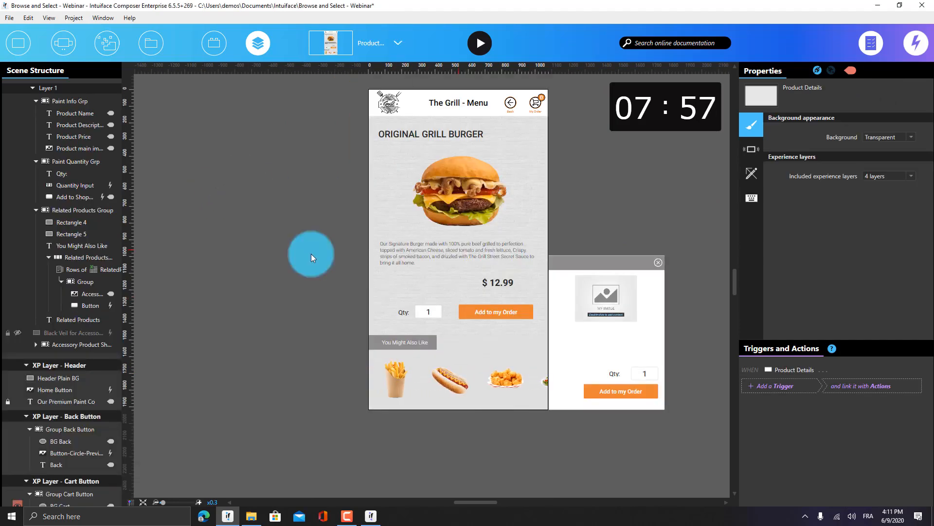
pyautogui.click(620, 219)
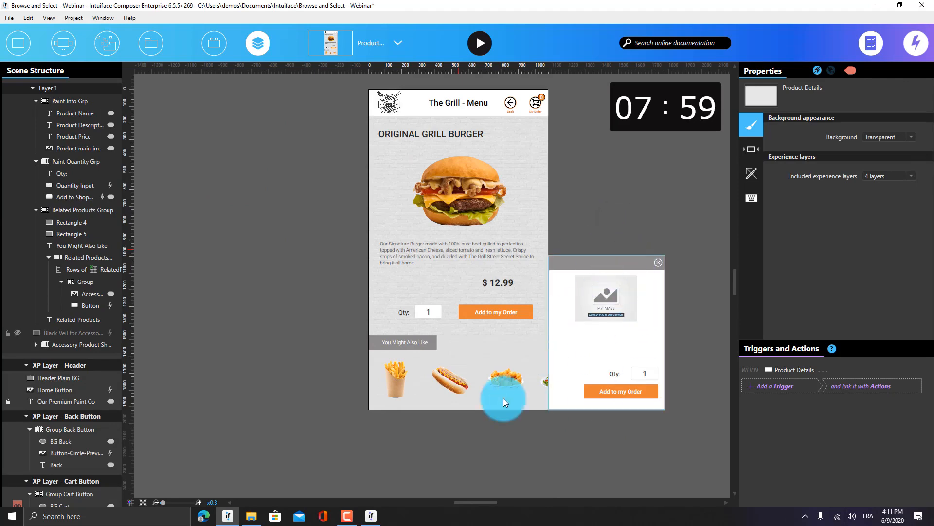
pyautogui.doubleClick(404, 384)
pyautogui.moveTo(110, 306)
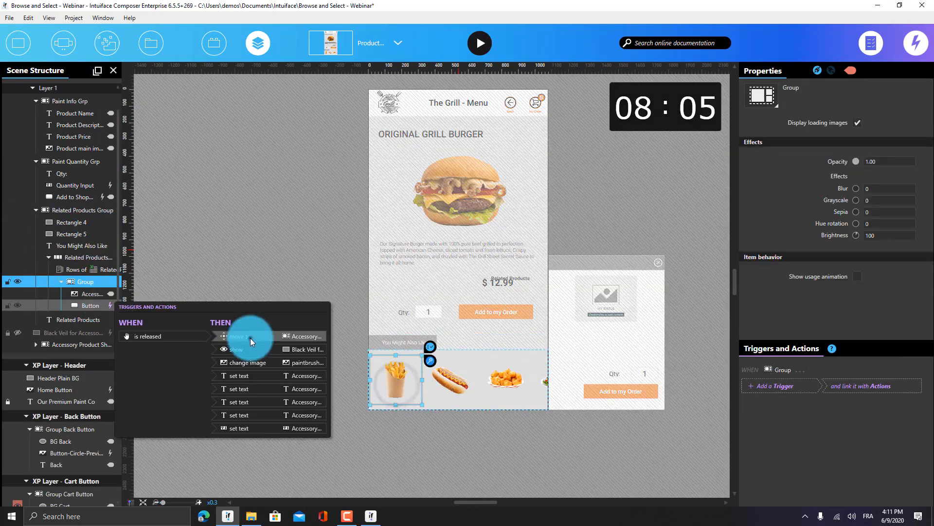
pyautogui.click(250, 336)
pyautogui.moveTo(709, 408); pyautogui.dragTo(773, 478)
pyautogui.click(753, 384)
pyautogui.moveTo(577, 216); pyautogui.dragTo(498, 356)
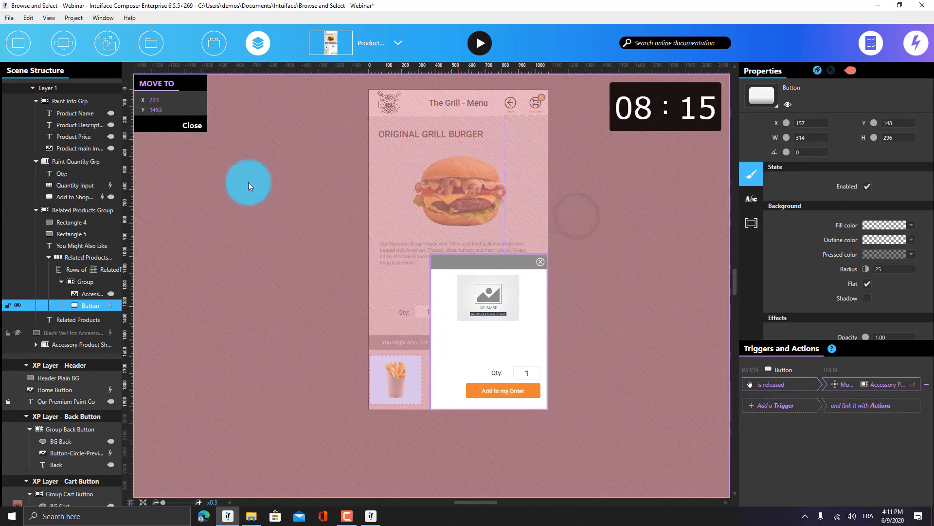
pyautogui.click(190, 125)
pyautogui.click(752, 147)
pyautogui.click(586, 334)
pyautogui.click(655, 277)
pyautogui.click(658, 237)
pyautogui.doubleClick(652, 275)
pyautogui.click(657, 264)
pyautogui.click(843, 384)
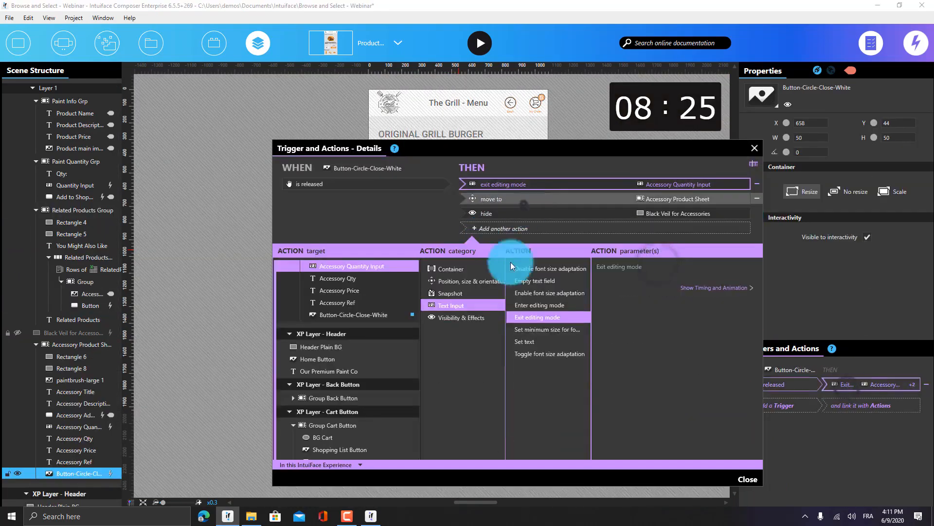
pyautogui.click(492, 199)
pyautogui.click(542, 333)
pyautogui.click(749, 479)
pyautogui.click(350, 255)
pyautogui.click(350, 256)
pyautogui.click(356, 44)
pyautogui.click(357, 198)
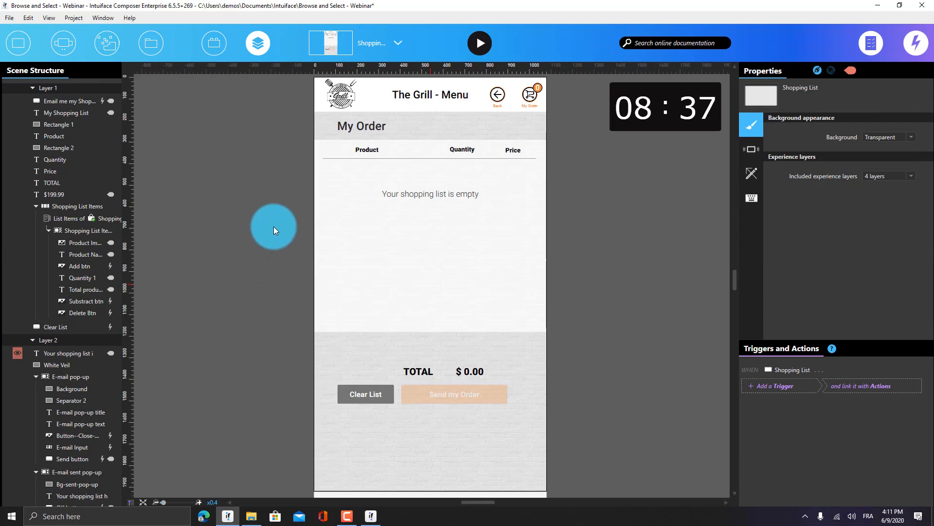
# Set the Send my Order button's e-mail pop-up move-to action to X 540, Y 960
pyautogui.scroll(-5, 281, 187)
pyautogui.moveTo(459, 328); pyautogui.dragTo(520, 287)
pyautogui.scroll(4, 355, 284)
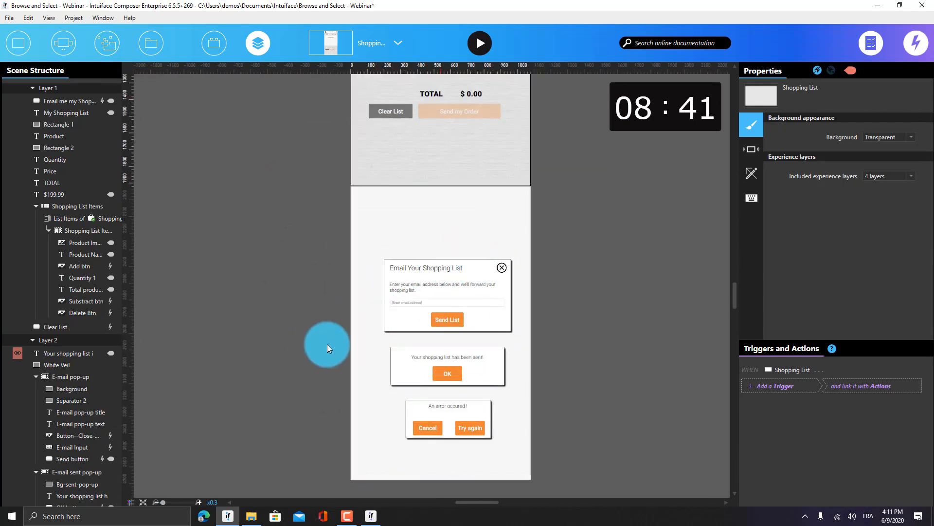
pyautogui.click(460, 131)
pyautogui.moveTo(105, 101)
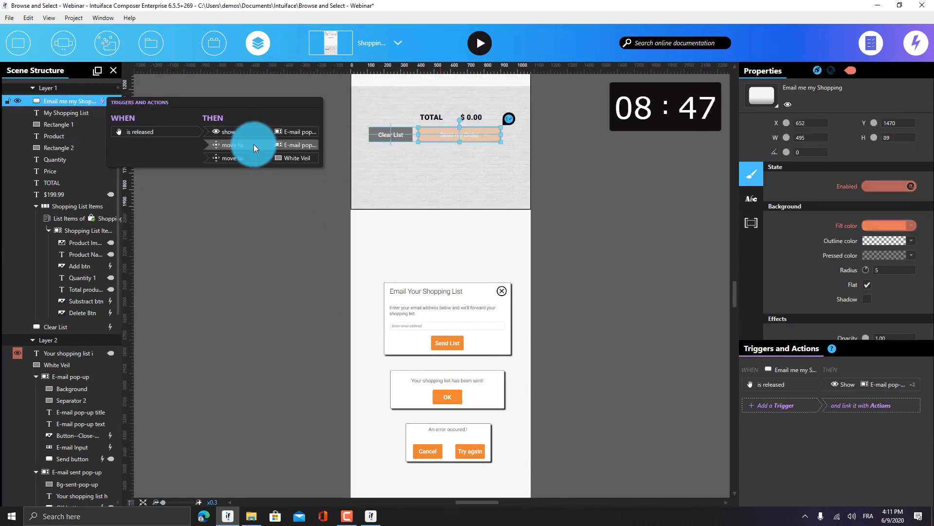
pyautogui.click(255, 145)
pyautogui.click(720, 281)
pyautogui.write('540')
pyautogui.press('Tab')
pyautogui.write('960')
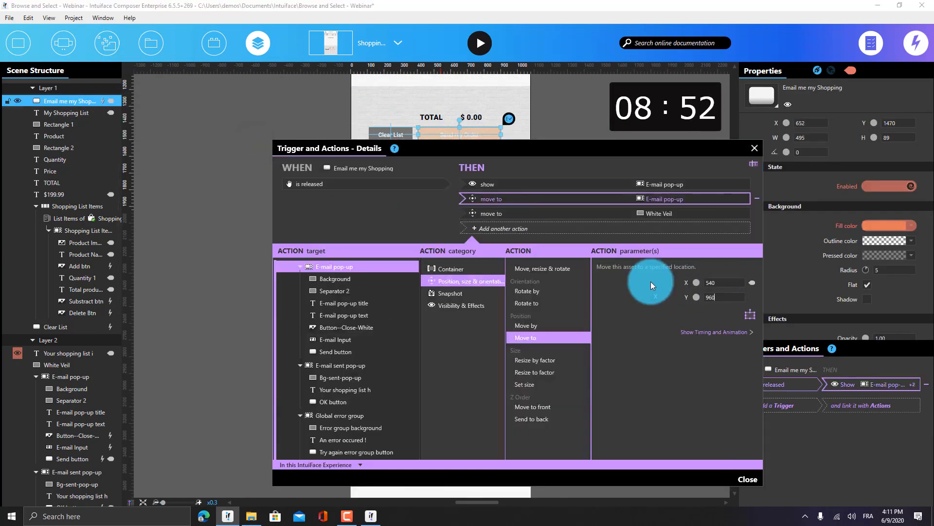
pyautogui.press('Tab')
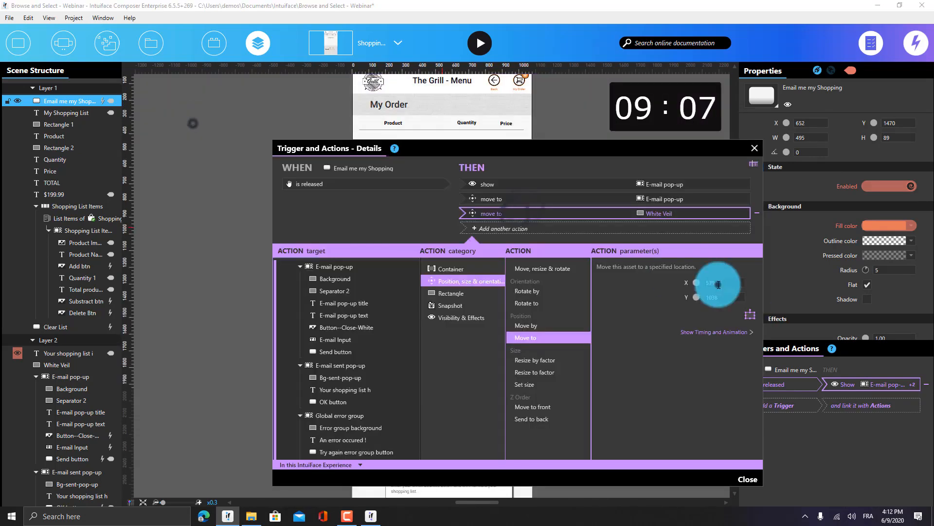
pyautogui.click(748, 478)
# Review the Send button's move-to action on the E-mail pop-up
pyautogui.scroll(-5, 303, 299)
pyautogui.doubleClick(449, 472)
pyautogui.click(448, 471)
pyautogui.click(871, 385)
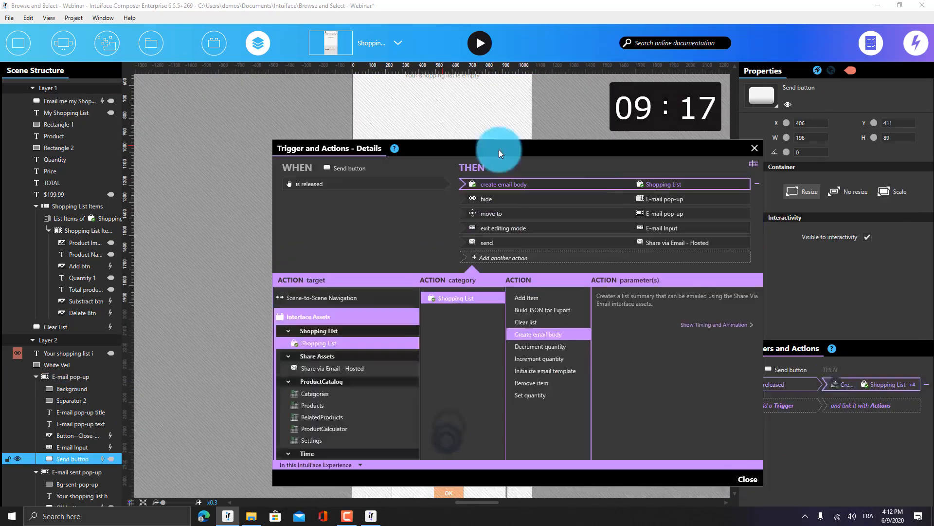
pyautogui.click(528, 214)
pyautogui.click(738, 478)
# Inspect the Share via Email - Hosted asset's email error and email sent trigger actions
pyautogui.click(242, 259)
pyautogui.click(215, 42)
pyautogui.click(261, 279)
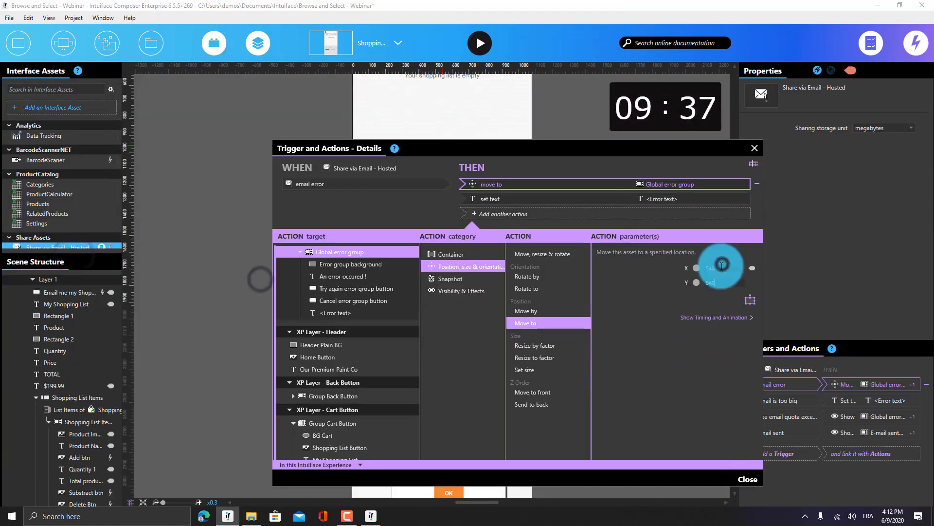
pyautogui.moveTo(73, 257); pyautogui.dragTo(73, 311)
pyautogui.moveTo(110, 247)
pyautogui.click(264, 356)
pyautogui.moveTo(725, 284); pyautogui.dragTo(548, 412)
pyautogui.click(749, 479)
# Return to the Product Details scene, check and re-hide the Black Veil, and fit the scene in view
pyautogui.click(399, 42)
pyautogui.click(372, 142)
pyautogui.click(206, 48)
pyautogui.click(73, 333)
pyautogui.click(18, 333)
pyautogui.click(17, 333)
pyautogui.click(278, 240)
pyautogui.click(144, 502)
pyautogui.click(643, 105)
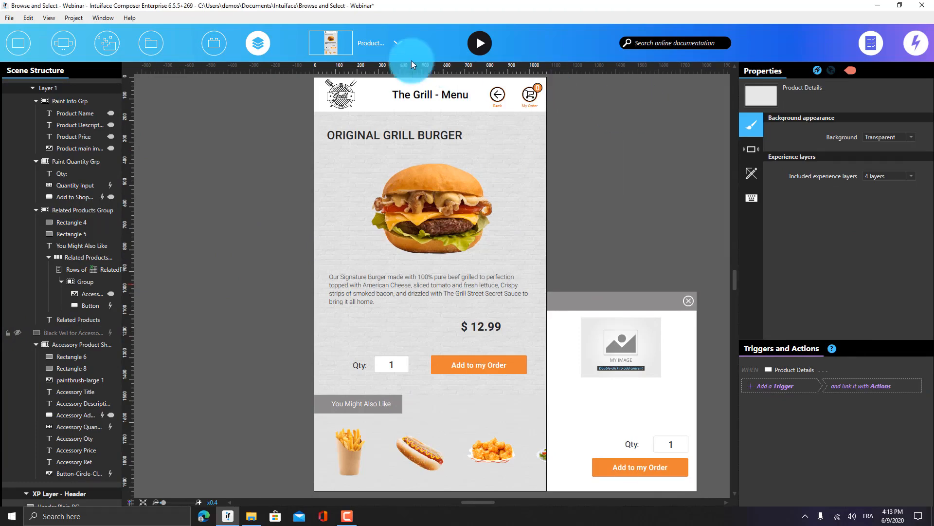
# Switch to the Attract Scene and run the kiosk in Play mode
pyautogui.click(378, 49)
pyautogui.scroll(2, 314, 121)
pyautogui.click(344, 100)
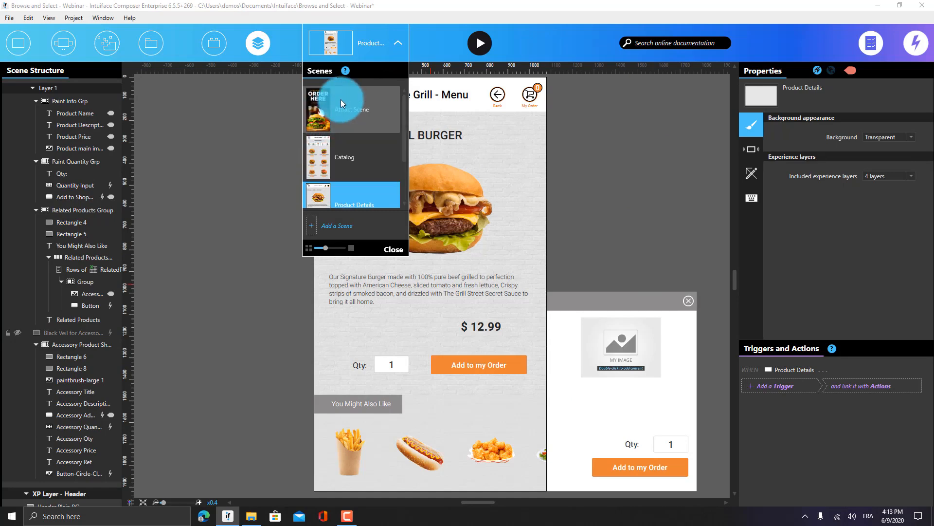
pyautogui.click(230, 132)
pyautogui.click(412, 62)
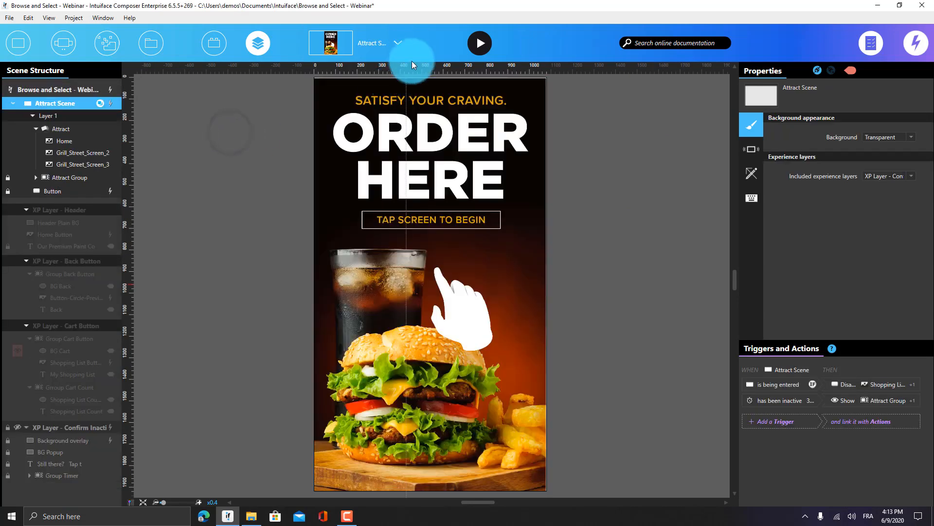
pyautogui.click(478, 49)
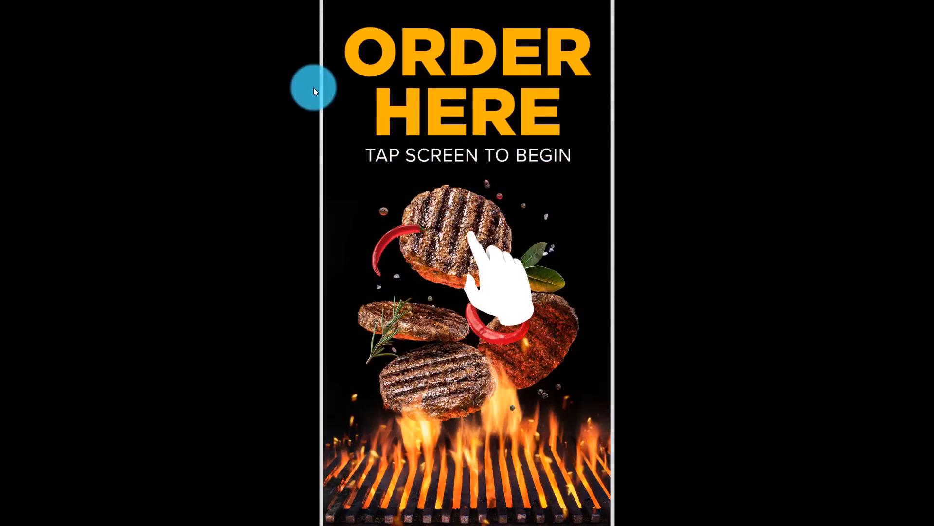
# From Sandwiches, add Original Grill Fries and the Original Sandwich to the order
pyautogui.click(466, 156)
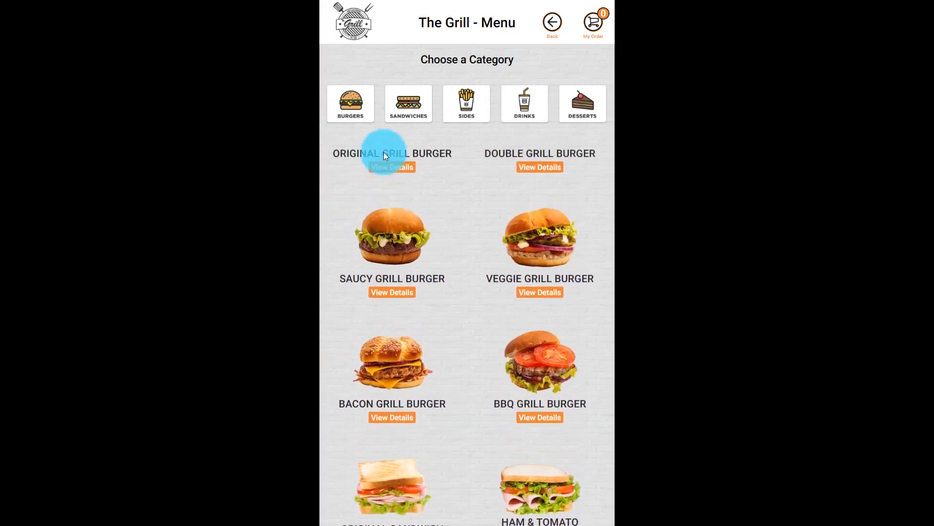
pyautogui.click(402, 114)
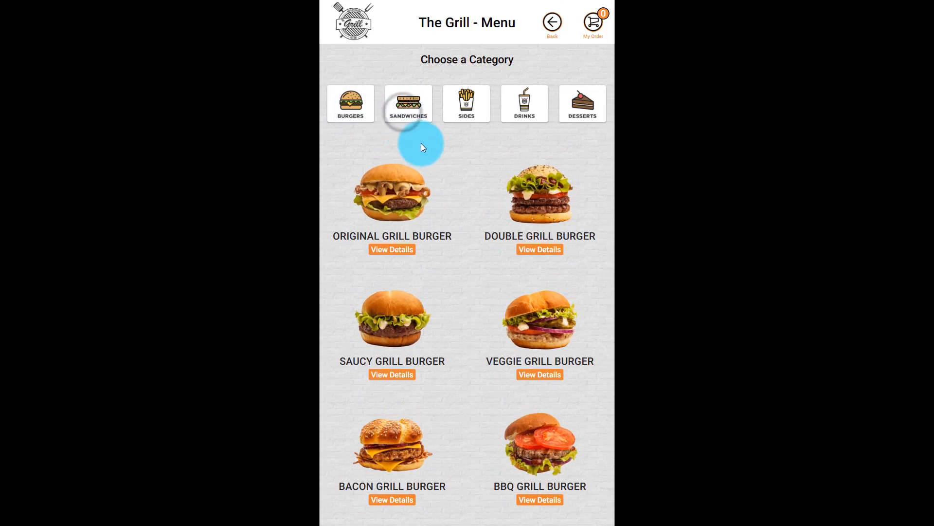
pyautogui.click(466, 108)
pyautogui.click(407, 108)
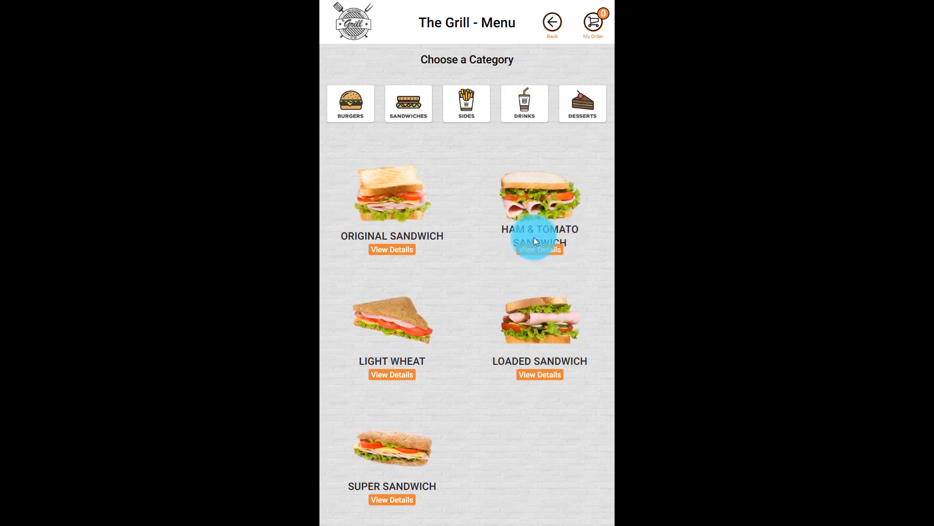
pyautogui.click(393, 249)
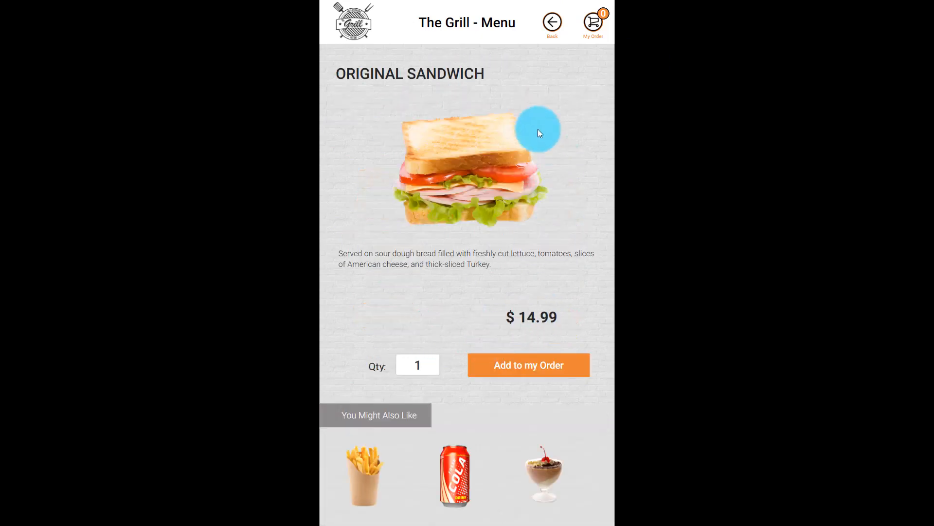
pyautogui.click(363, 482)
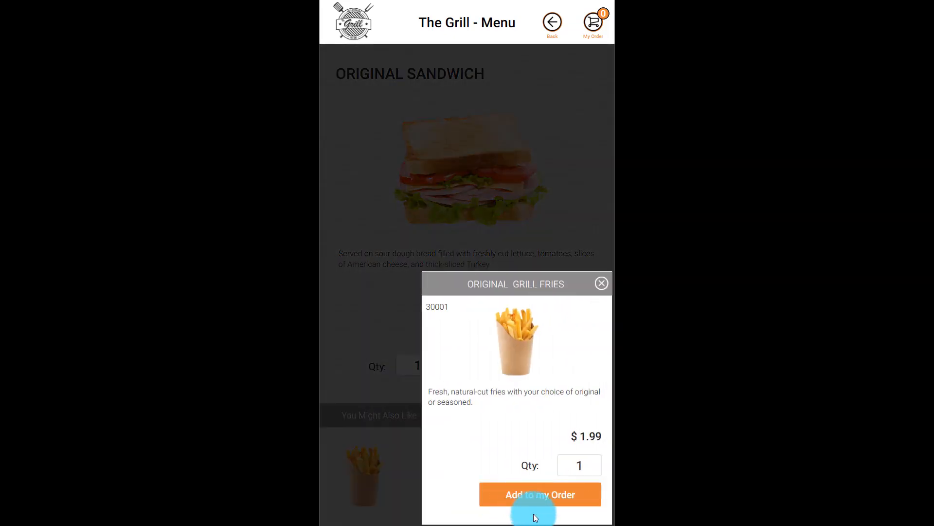
pyautogui.click(550, 495)
pyautogui.click(601, 286)
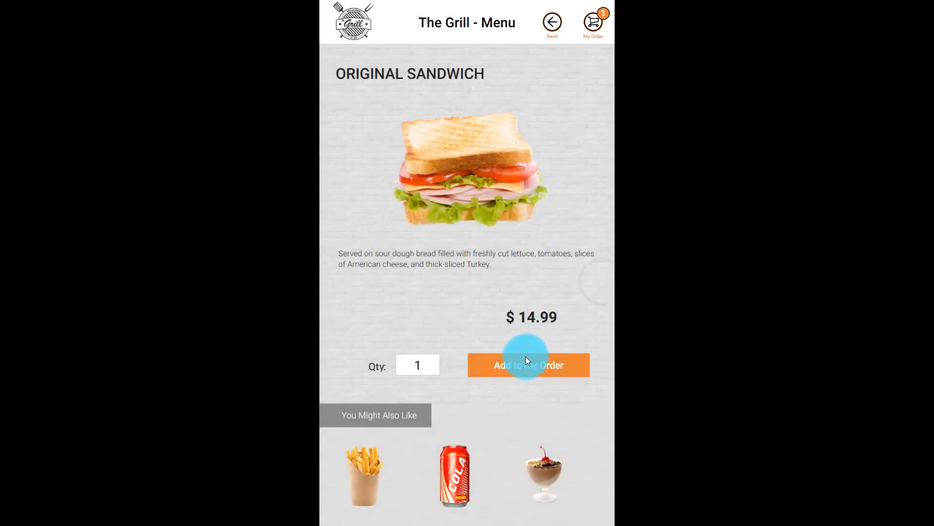
pyautogui.click(526, 359)
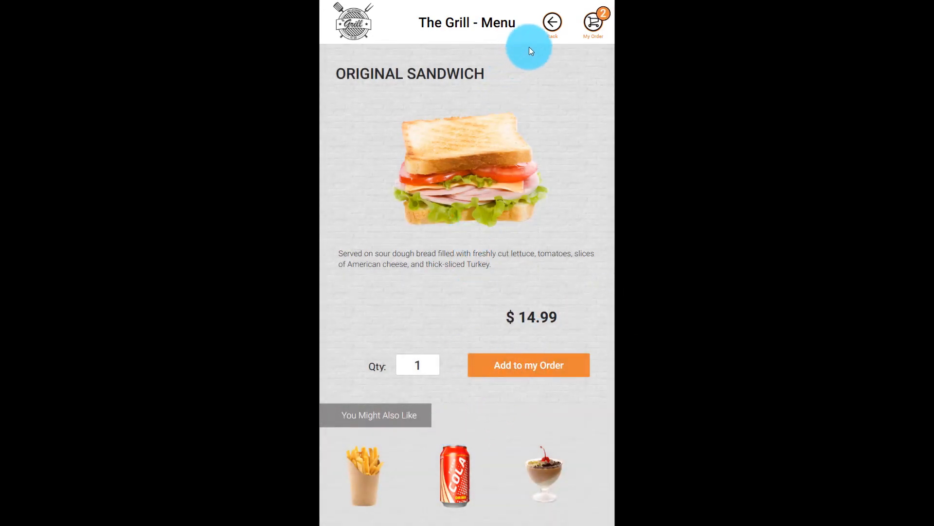
# Add the Original Sundae from Desserts and open My Order
pyautogui.click(553, 22)
pyautogui.moveTo(509, 194); pyautogui.dragTo(594, 106)
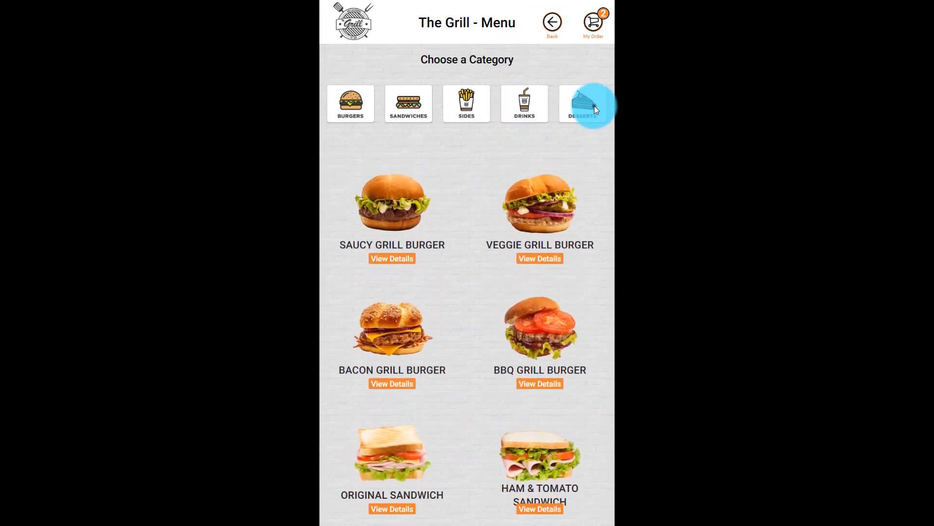
pyautogui.click(595, 107)
pyautogui.click(404, 250)
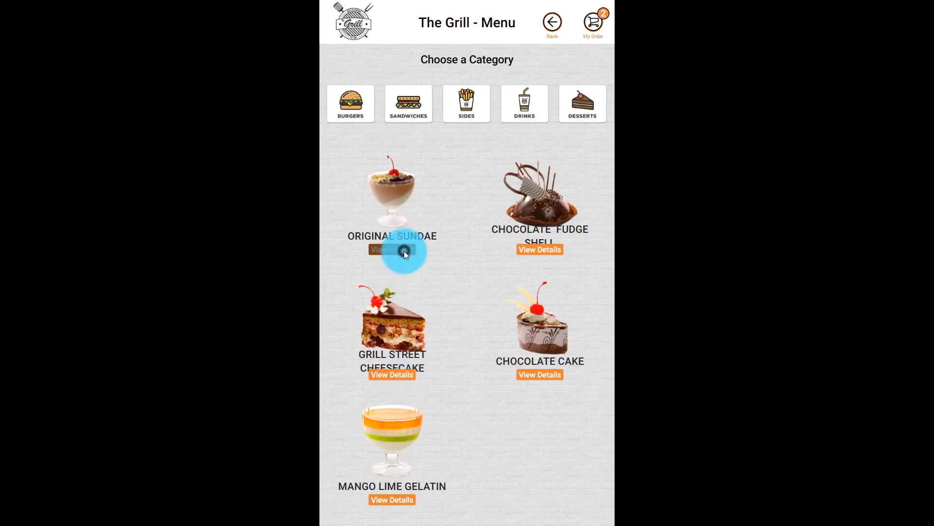
pyautogui.click(507, 372)
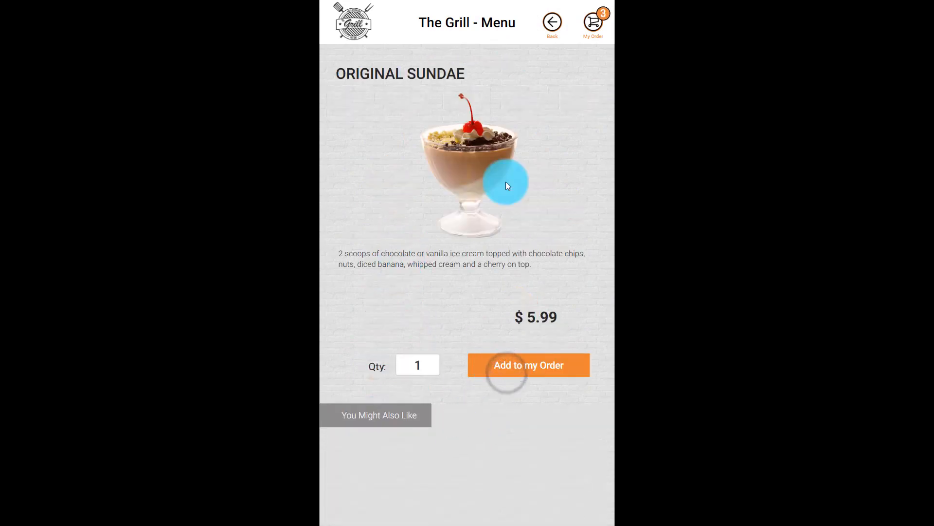
pyautogui.click(592, 23)
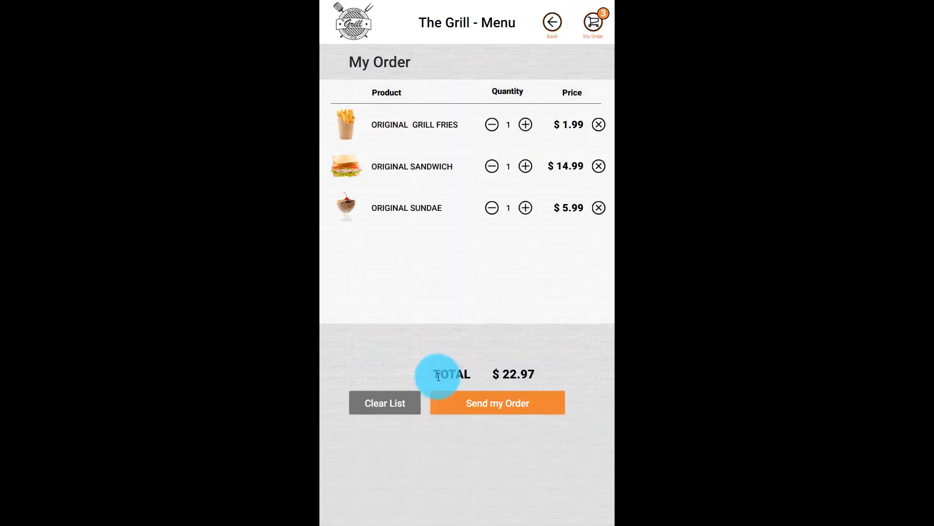
# Raise the sandwich quantity to 2 and back to 1, then start Send my Order
pyautogui.click(525, 166)
pyautogui.click(491, 166)
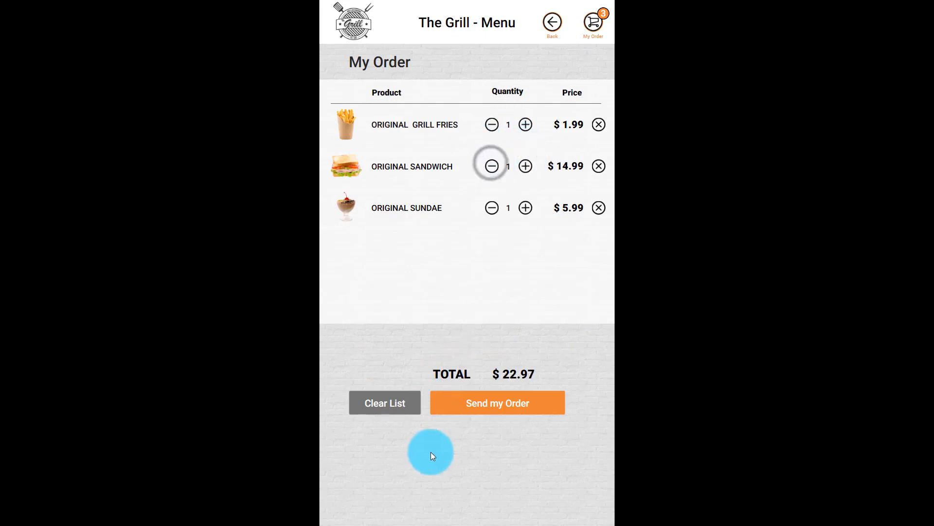
pyautogui.click(474, 404)
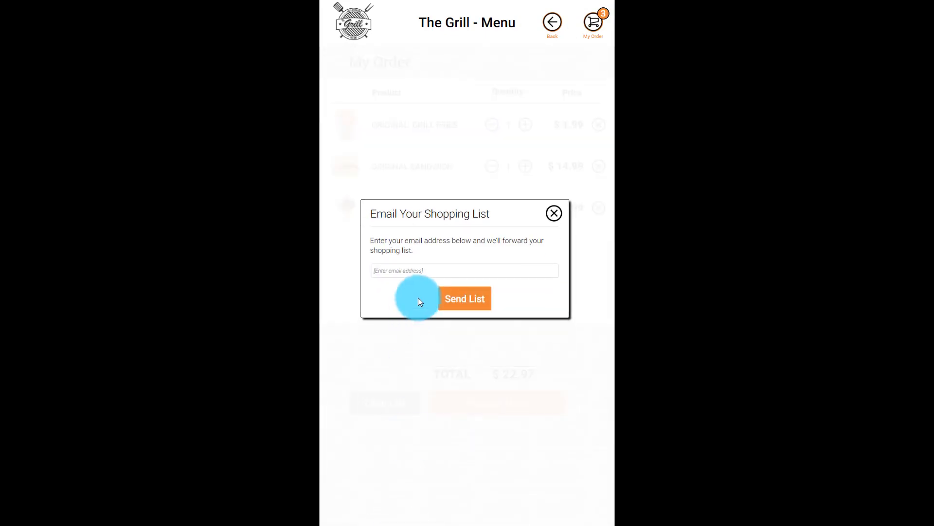
# Enter the recipient e-mail address, send the list, confirm, and exit Play mode with Esc
pyautogui.click(432, 269)
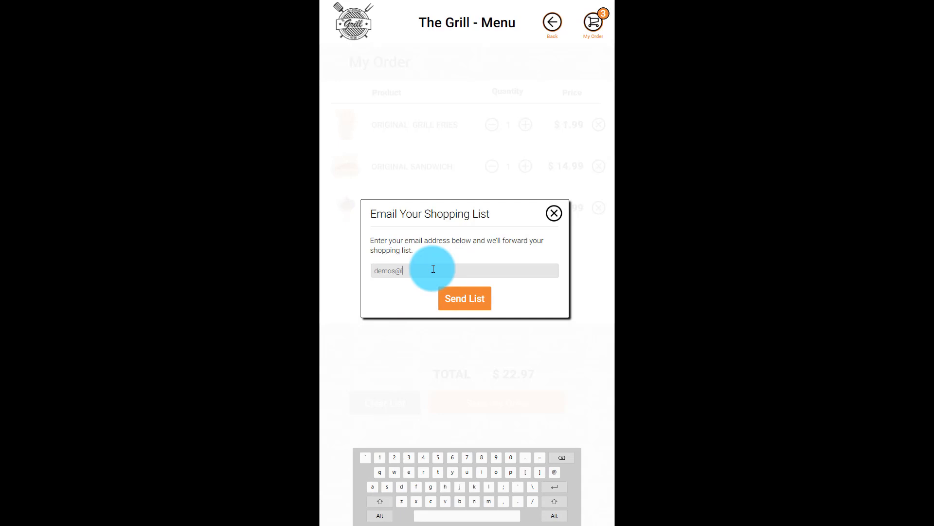
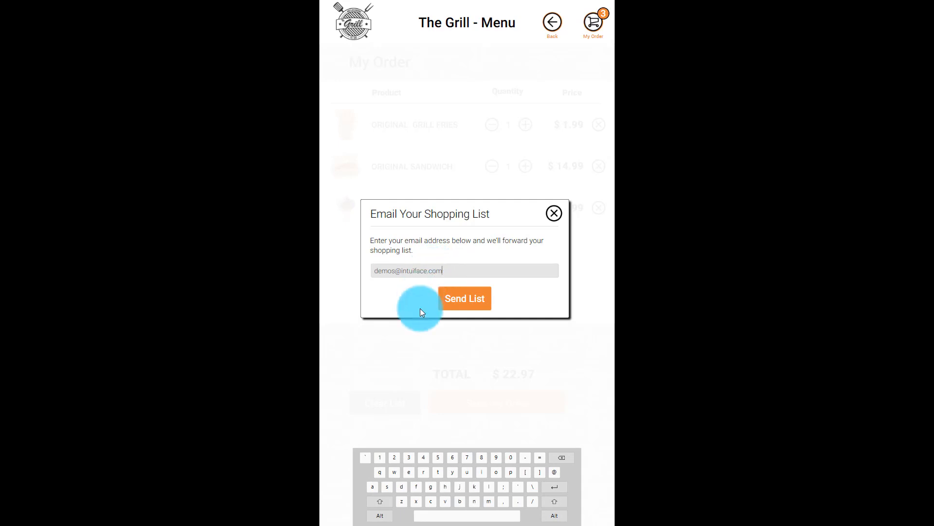
pyautogui.click(457, 297)
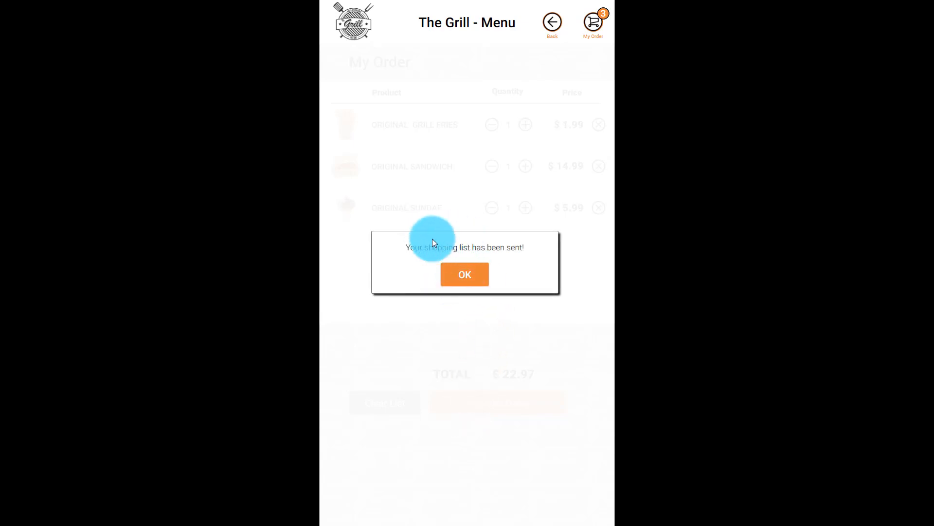
pyautogui.click(463, 272)
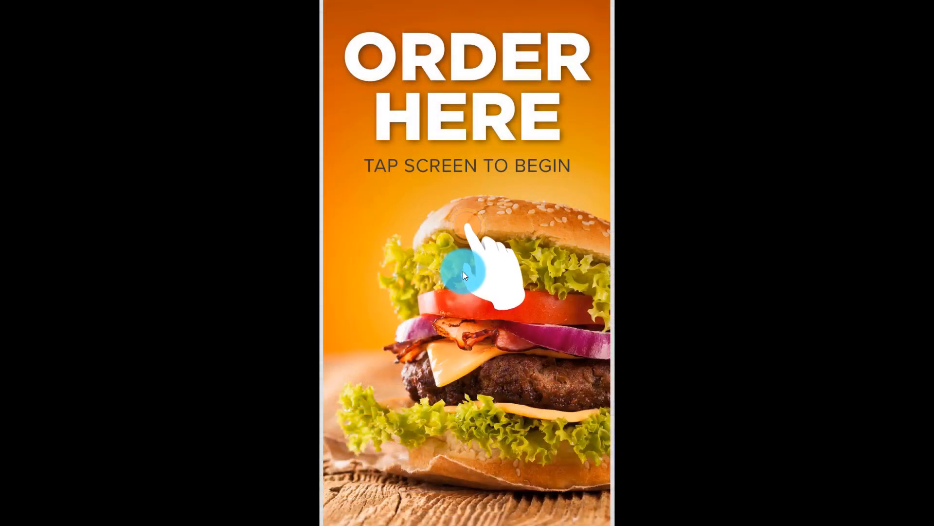
pyautogui.press('Escape')
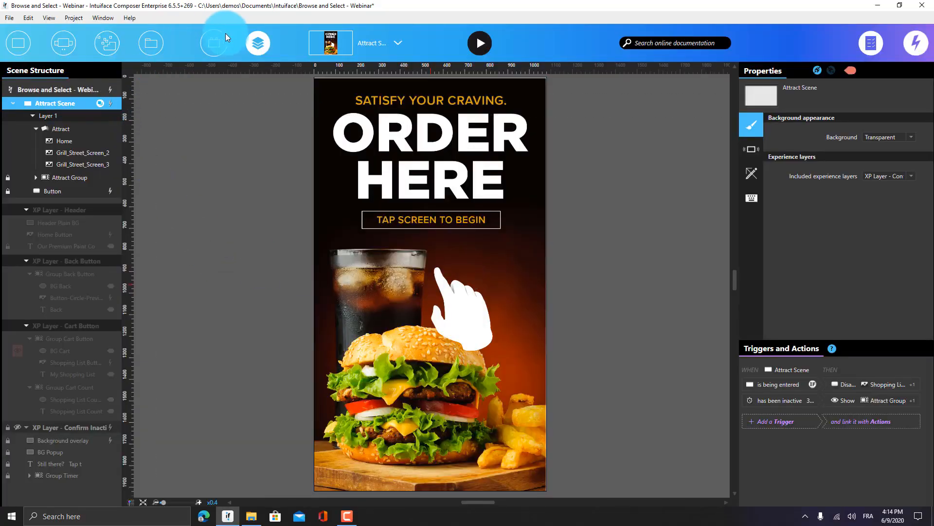
# Show the Interface Assets panel and switch the scene selector to Shopping List
pyautogui.click(219, 45)
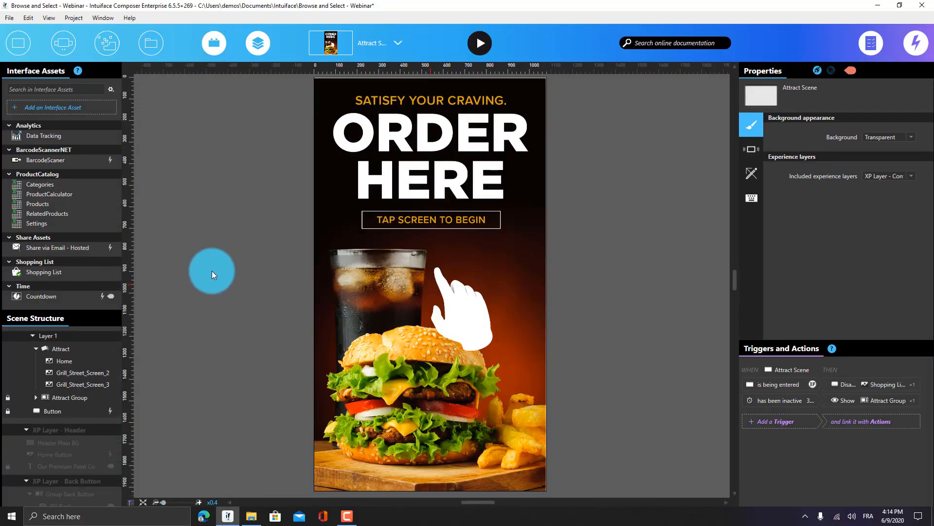
pyautogui.click(352, 48)
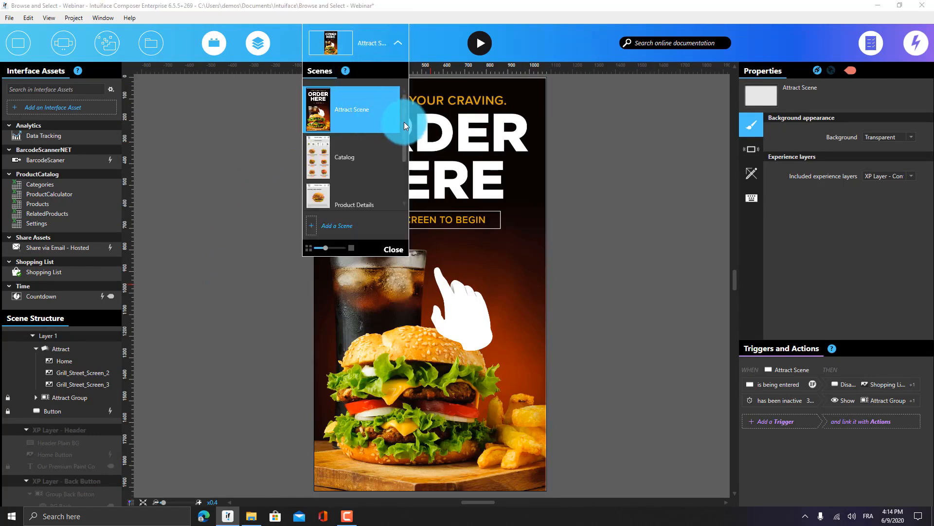
pyautogui.moveTo(404, 121); pyautogui.dragTo(407, 142)
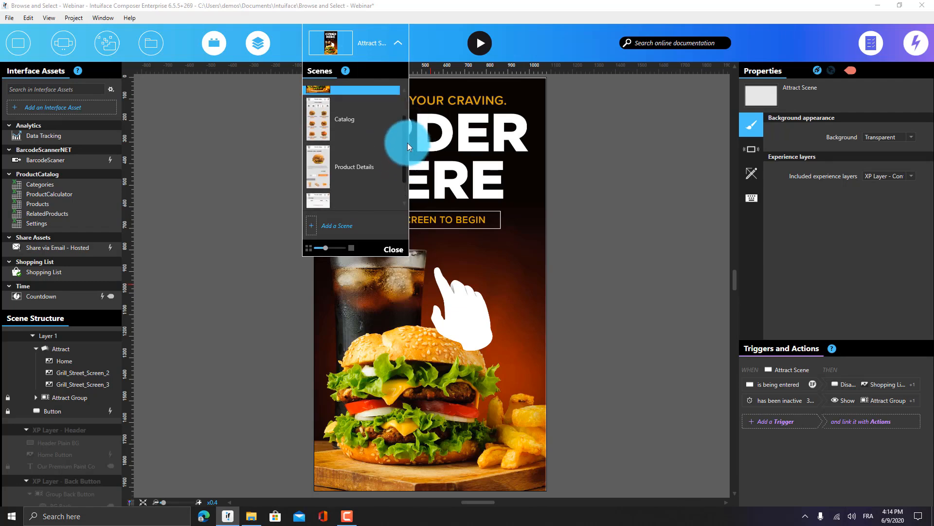
pyautogui.scroll(-1, 408, 144)
pyautogui.click(355, 176)
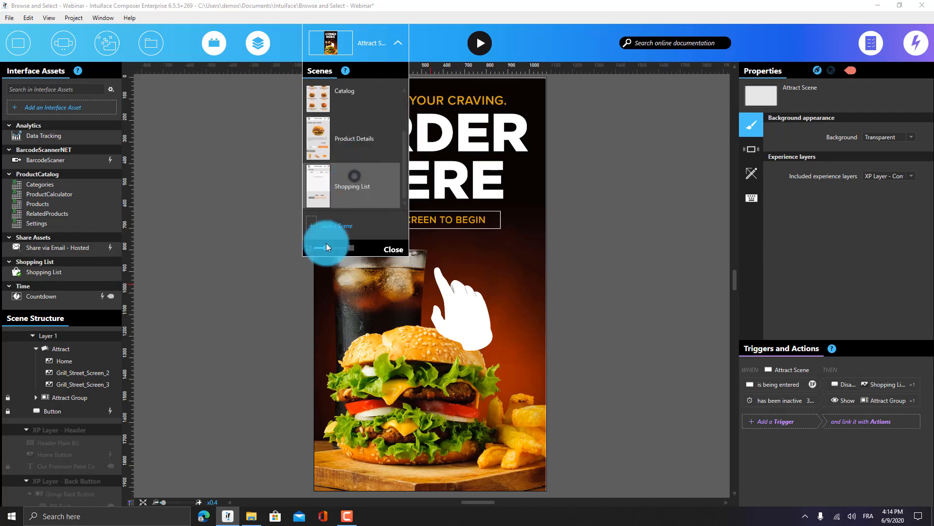
pyautogui.click(220, 212)
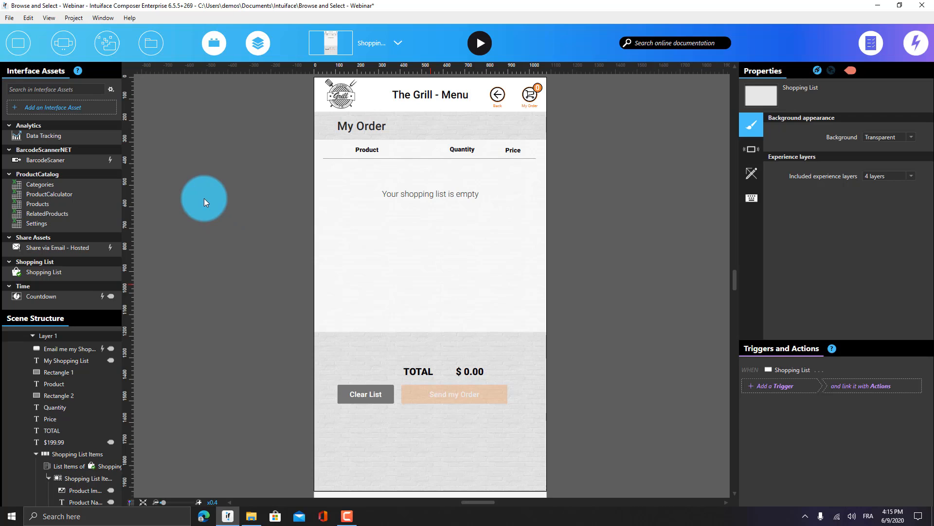
# Open the Send List button's send action details and add an empty action slot after it
pyautogui.click(448, 390)
pyautogui.scroll(-5, 266, 274)
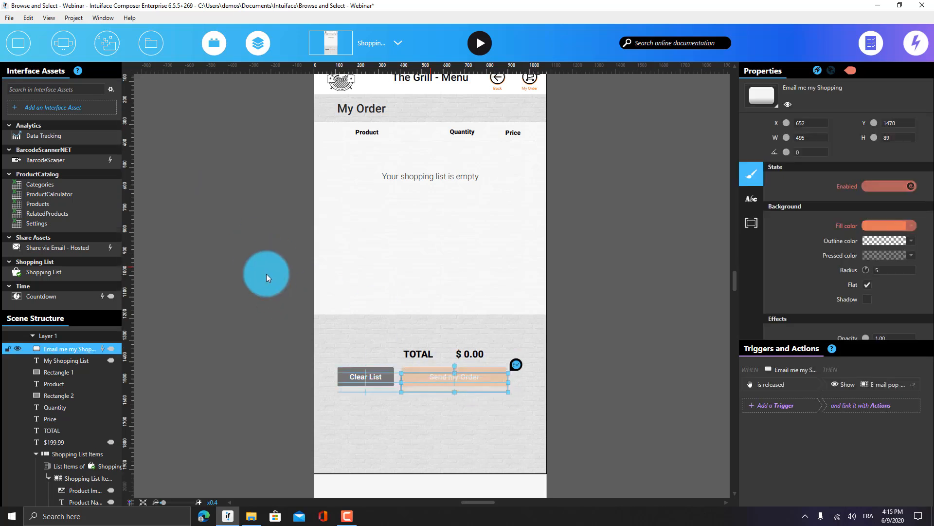
pyautogui.doubleClick(431, 386)
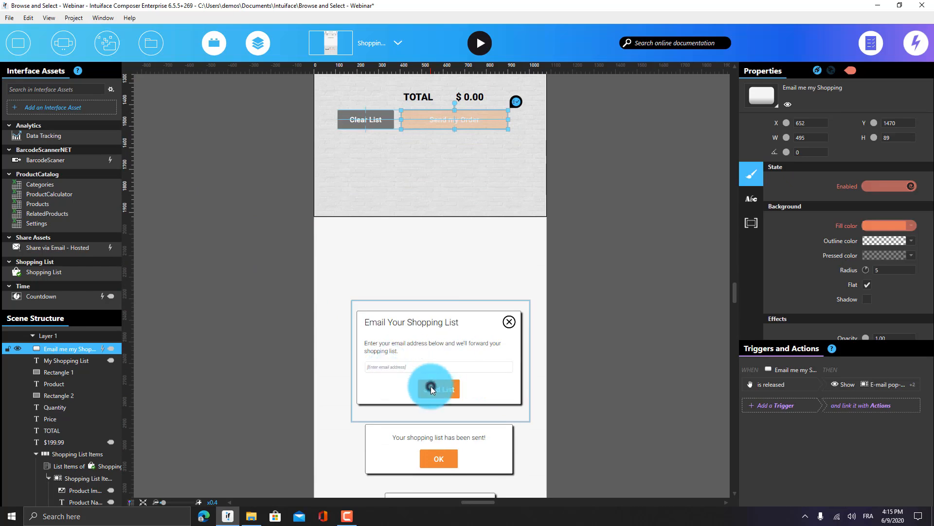
pyautogui.click(104, 489)
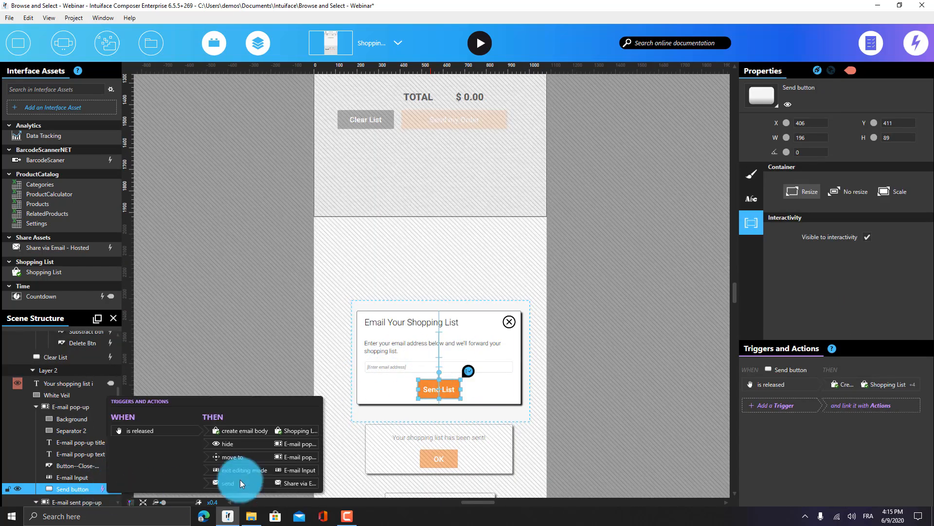
pyautogui.click(265, 479)
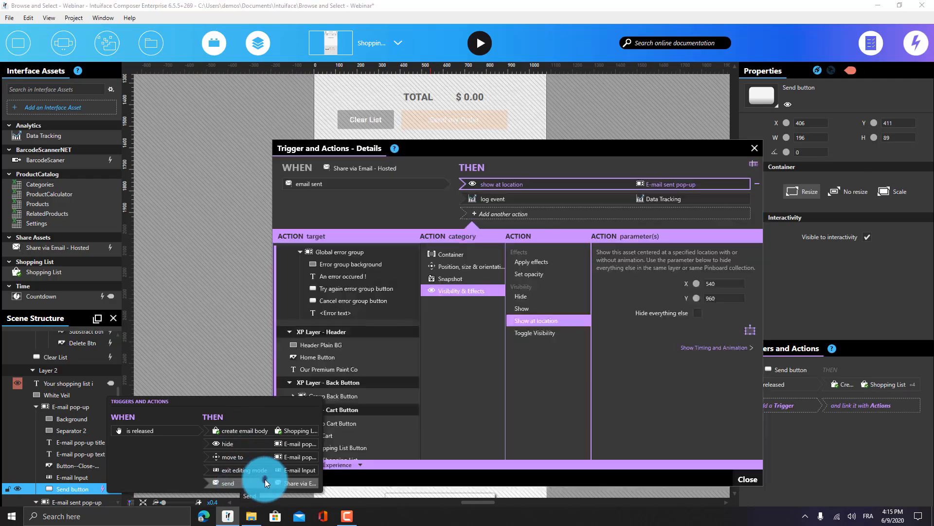
pyautogui.moveTo(504, 143); pyautogui.dragTo(493, 112)
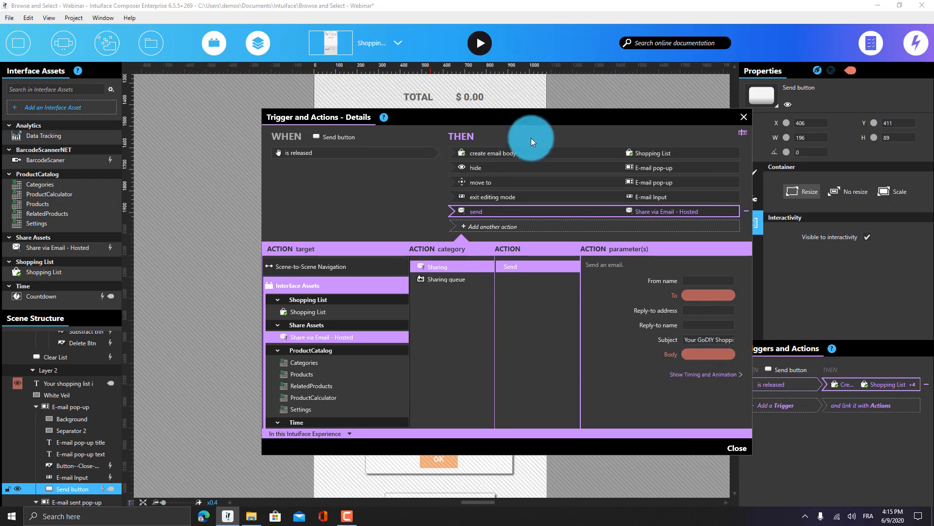
pyautogui.moveTo(489, 153); pyautogui.dragTo(496, 229)
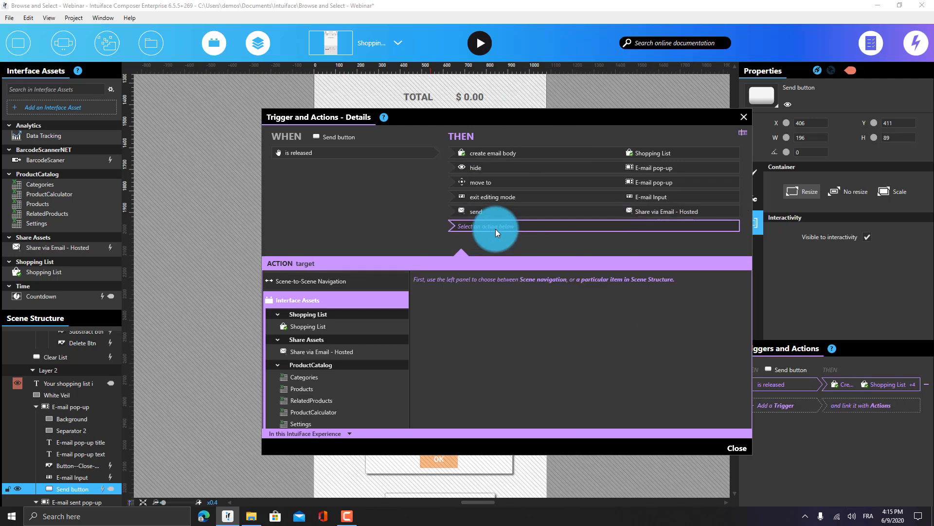
# Make the new action Build JSON for Export on Shopping List, then close the details
pyautogui.click(375, 325)
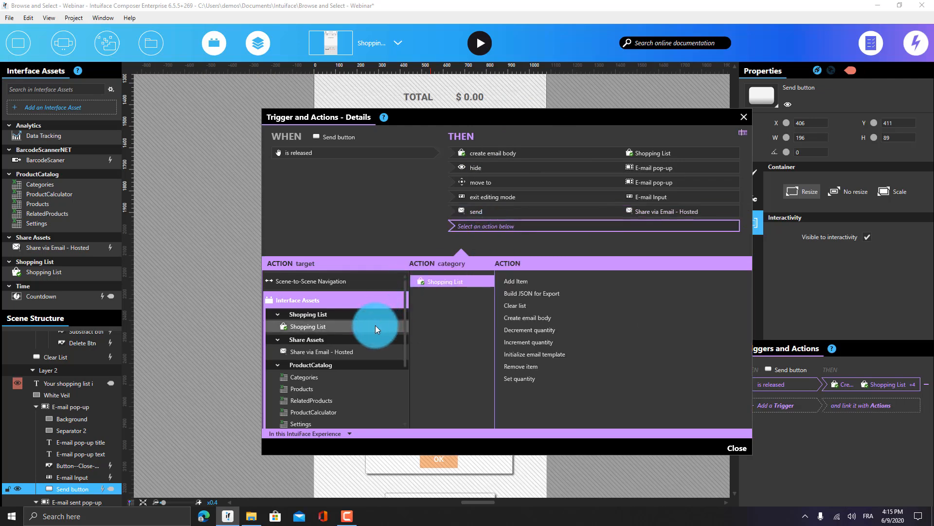
pyautogui.click(529, 294)
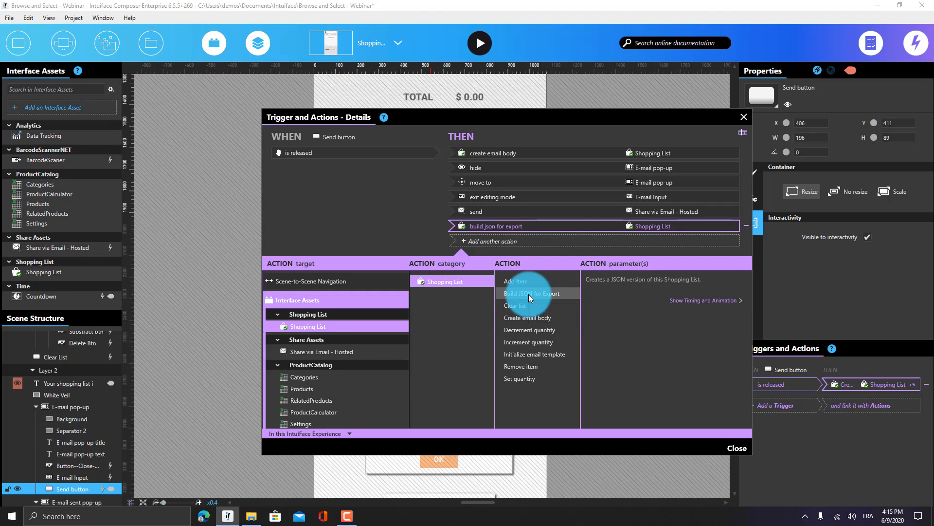
pyautogui.click(743, 118)
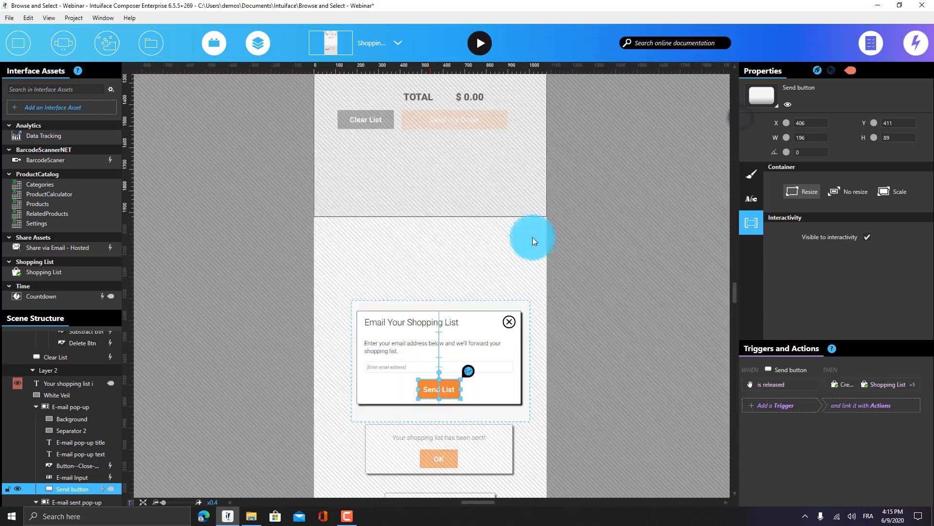
pyautogui.click(35, 269)
# Open the Shopping List asset's file location from its context menu
pyautogui.rightClick(51, 270)
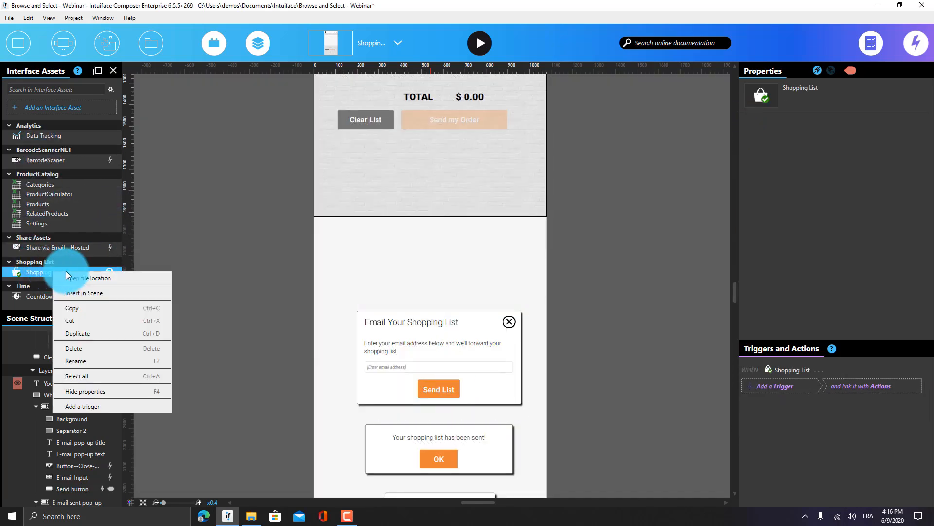
pyautogui.click(70, 276)
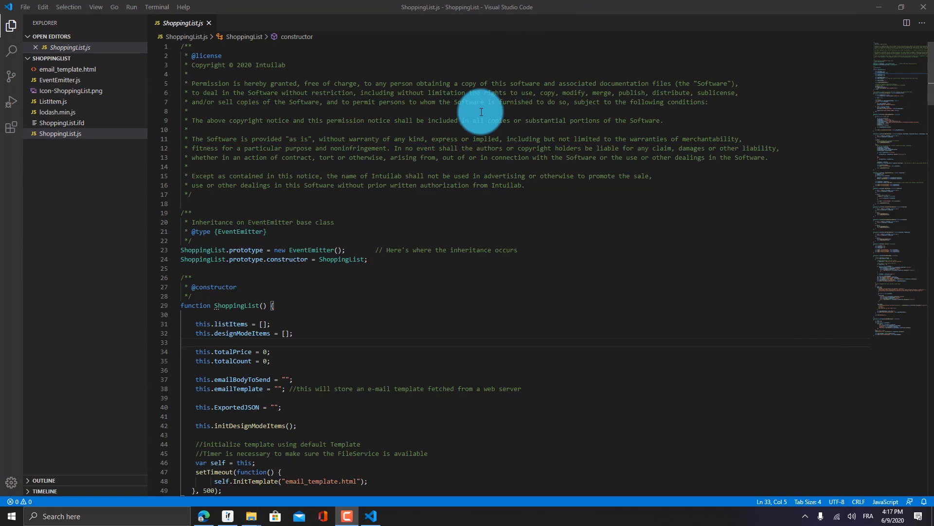
# Go through the ShoppingList constructor and buildEmailBody code, then open email_template.html
pyautogui.scroll(-3, 374, 222)
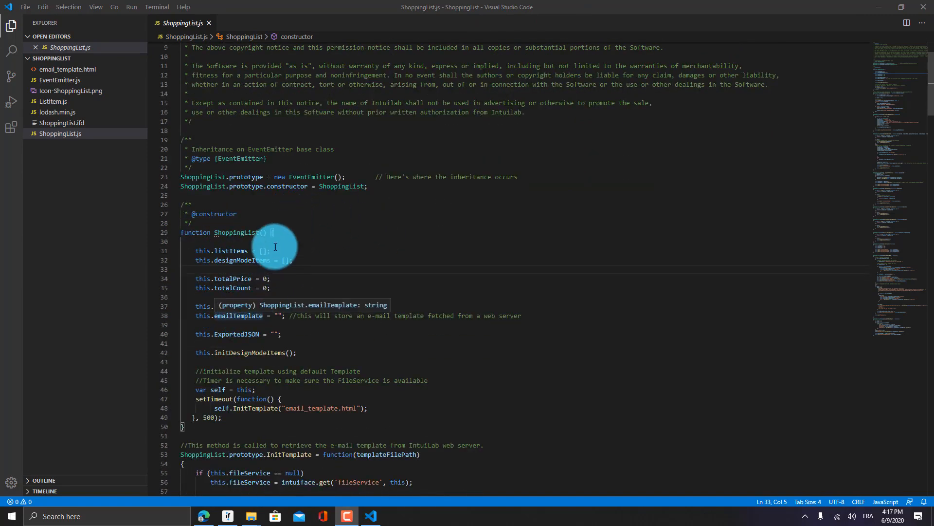
pyautogui.click(255, 232)
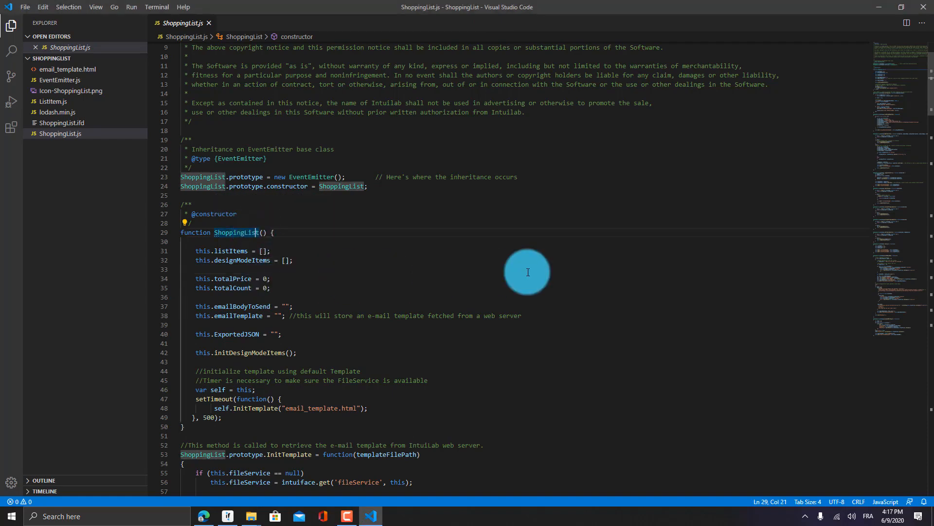
pyautogui.scroll(-5, 487, 263)
pyautogui.moveTo(933, 99); pyautogui.dragTo(932, 345)
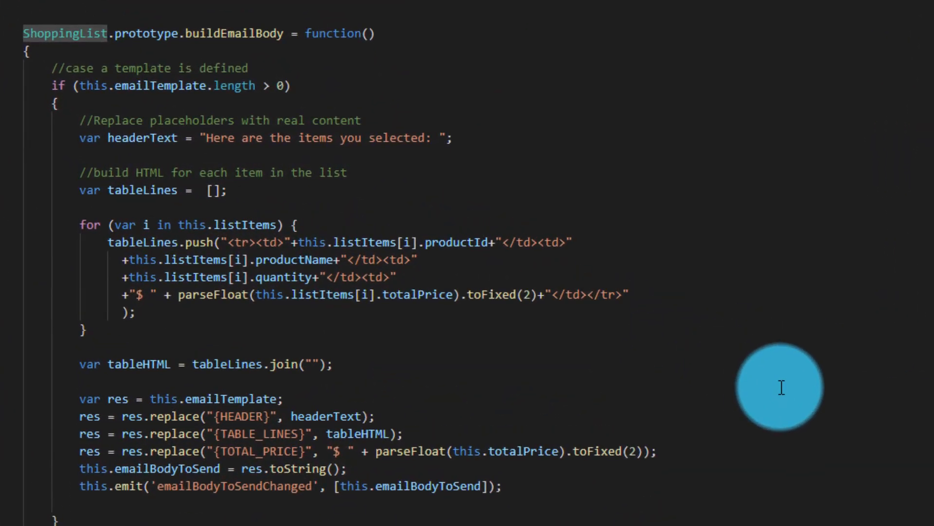
pyautogui.doubleClick(261, 34)
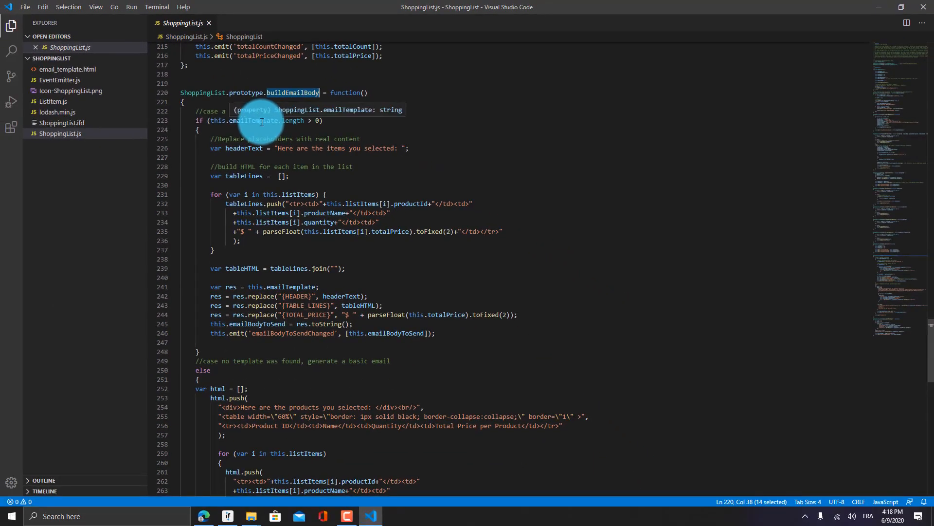
pyautogui.doubleClick(68, 70)
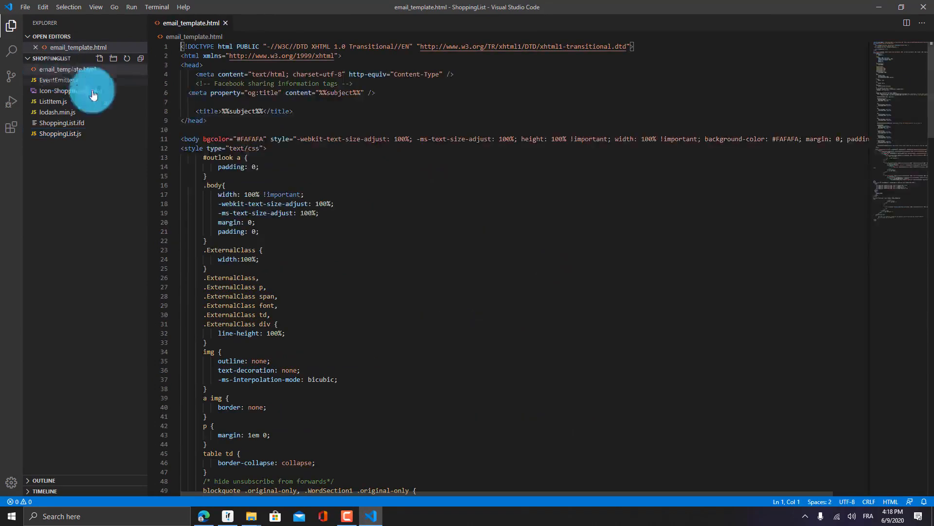
# Find email_template.html in the ShoppingList folder window, then reopen ShoppingList.js in VS Code
pyautogui.hotkey('alt', 'Tab')
pyautogui.hotkey('alt', 'Tab')
pyautogui.hotkey('alt', 'Tab')
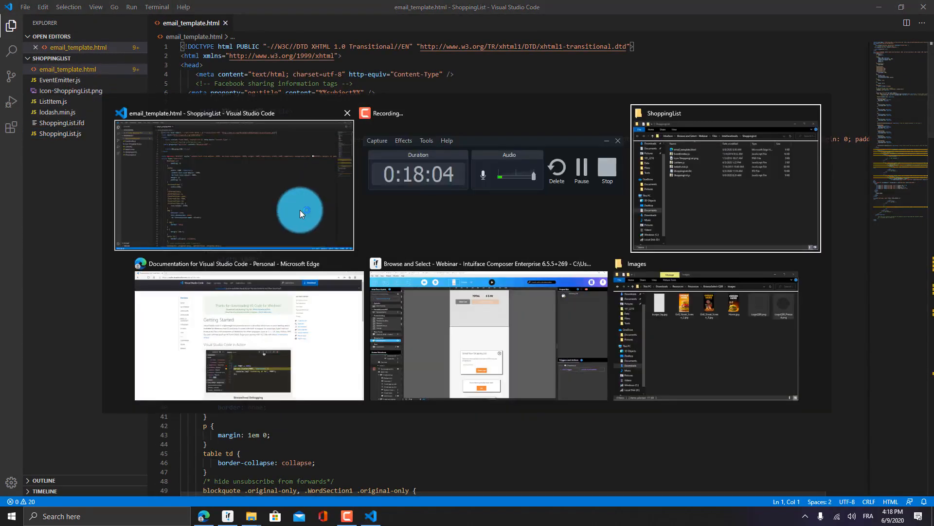
pyautogui.hotkey('alt', 'Tab')
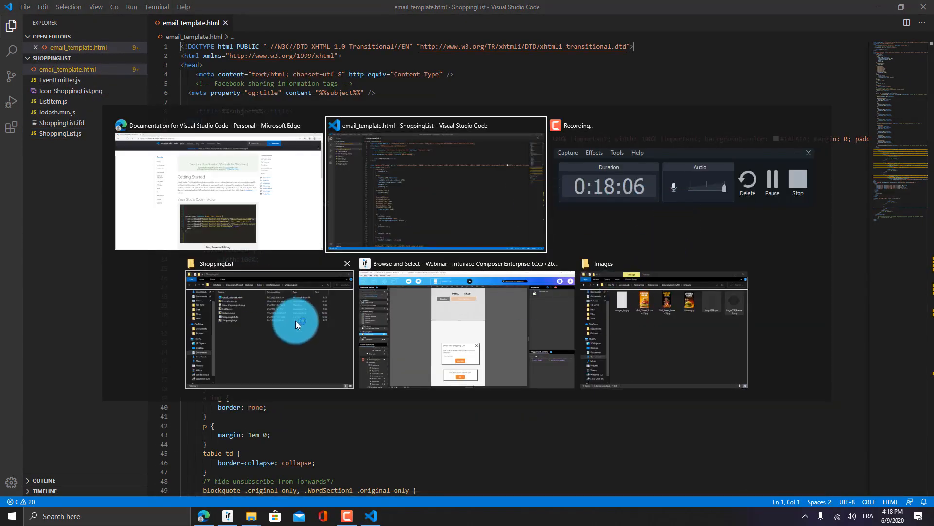
pyautogui.click(270, 325)
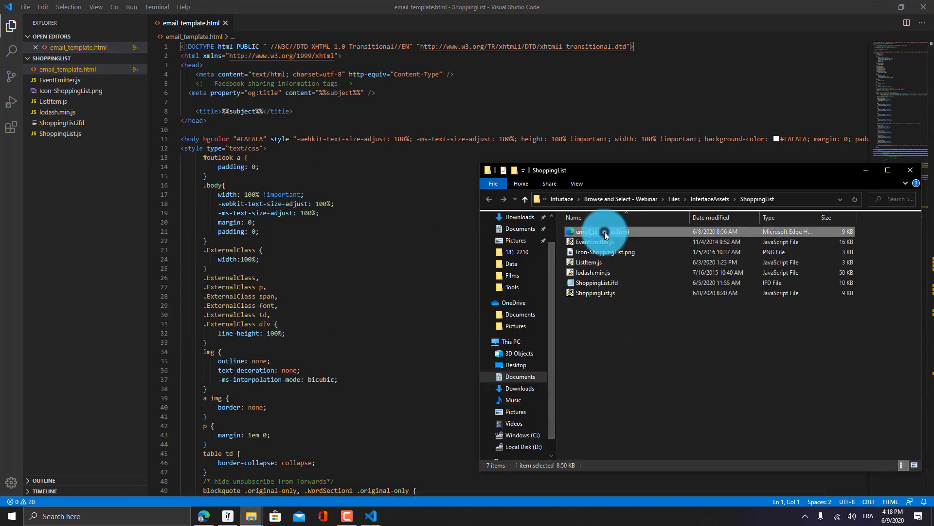
pyautogui.click(624, 232)
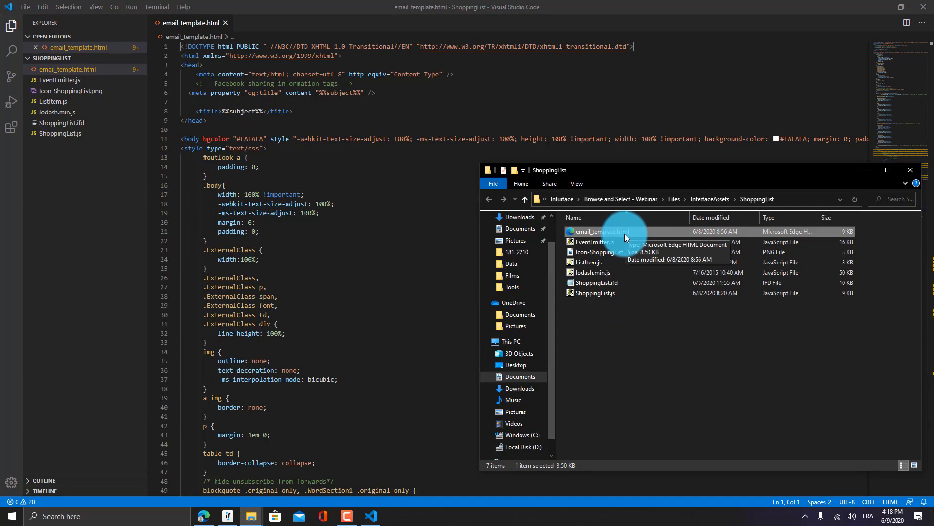
pyautogui.click(358, 278)
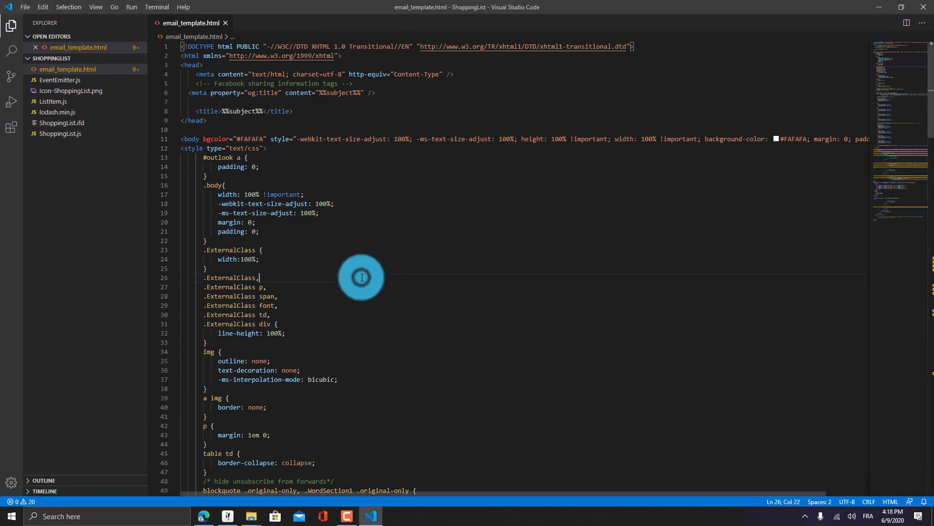
pyautogui.click(55, 136)
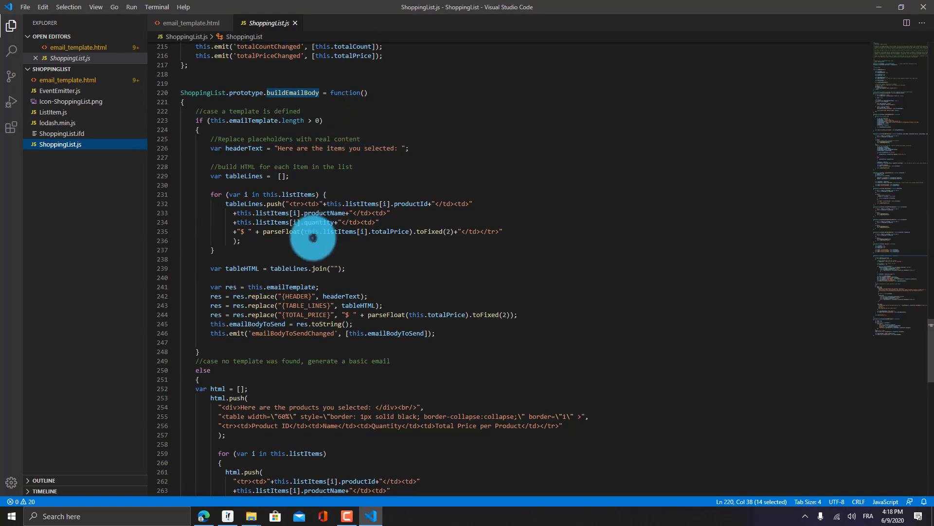
pyautogui.doubleClick(291, 296)
pyautogui.moveTo(282, 296); pyautogui.dragTo(312, 296)
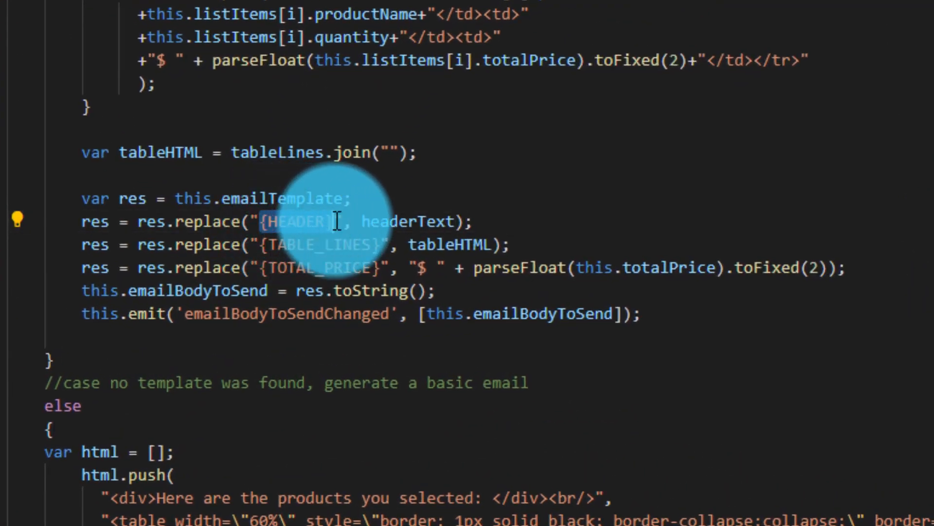
pyautogui.moveTo(260, 244); pyautogui.dragTo(380, 244)
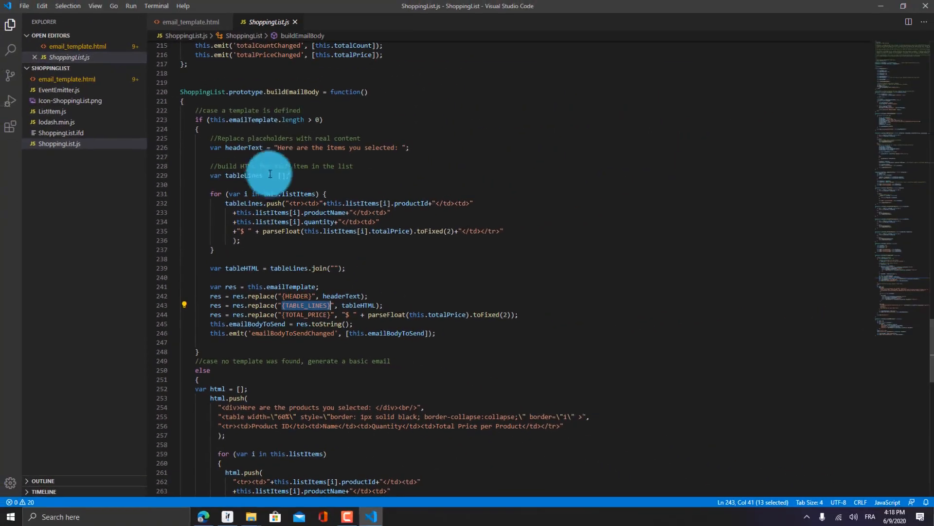
pyautogui.doubleClick(277, 95)
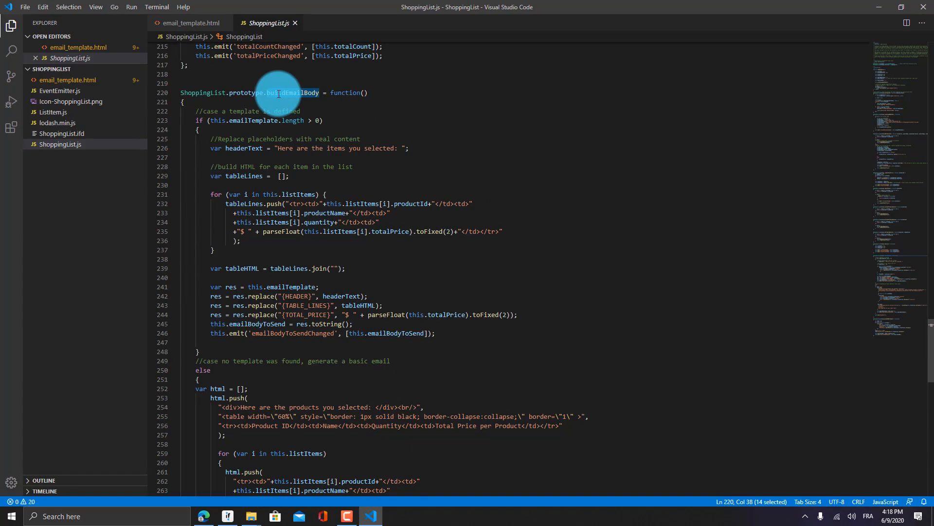
pyautogui.click(279, 94)
pyautogui.scroll(-8, 290, 122)
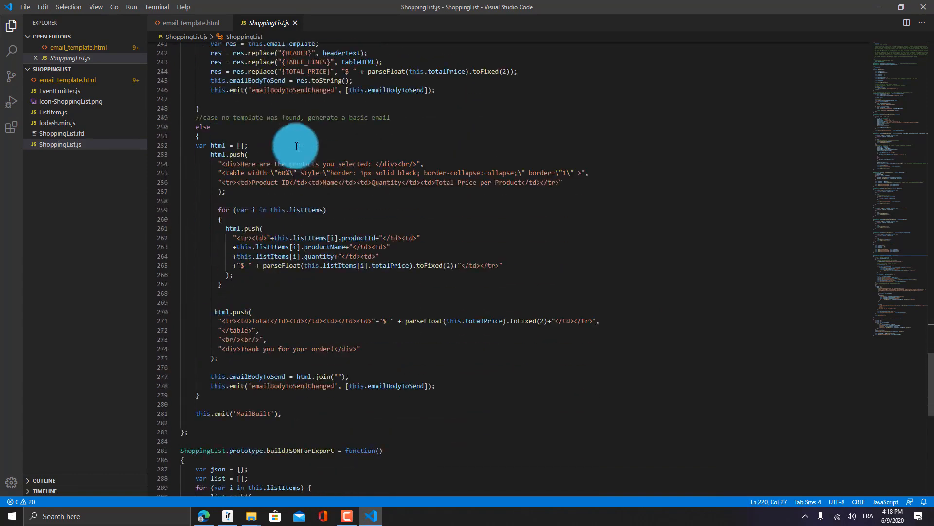
pyautogui.scroll(-6, 292, 149)
pyautogui.doubleClick(282, 287)
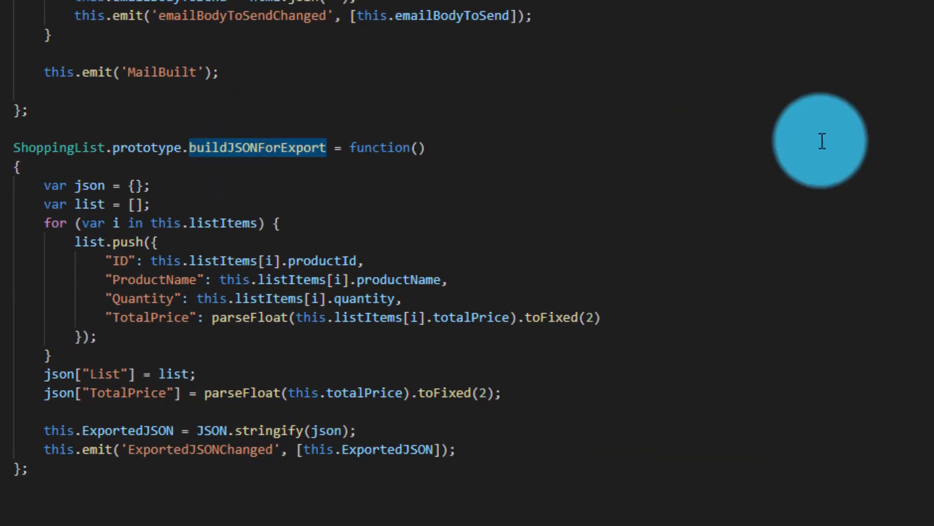
# Highlight the JSON keys ID, ProductName, Quantity, TotalPrice, List and ExportedJSON, then switch to Intuiface Composer
pyautogui.scroll(-2, 717, 73)
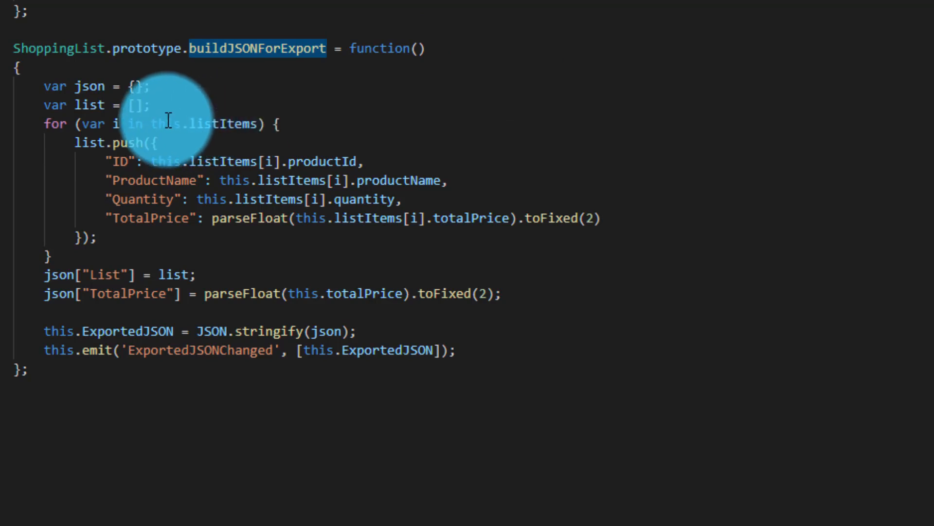
pyautogui.doubleClick(117, 161)
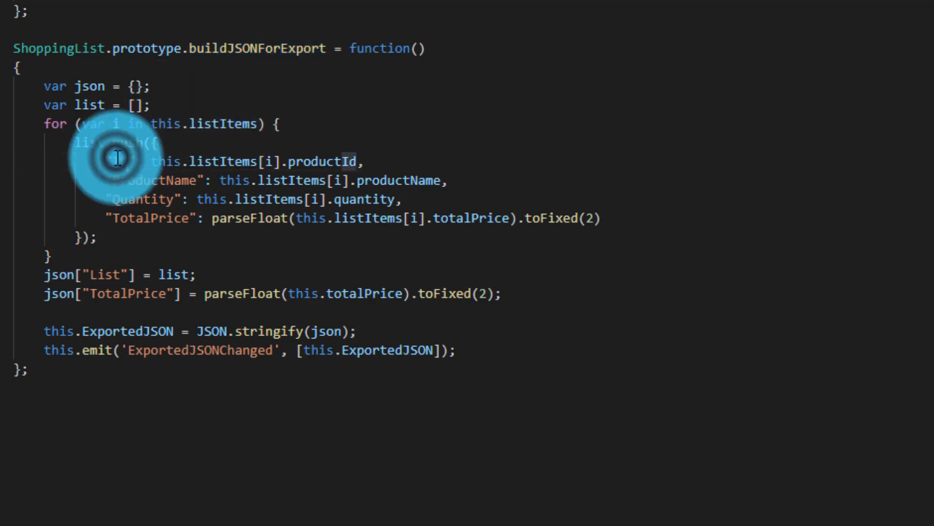
pyautogui.doubleClick(122, 177)
pyautogui.doubleClick(129, 197)
pyautogui.doubleClick(129, 215)
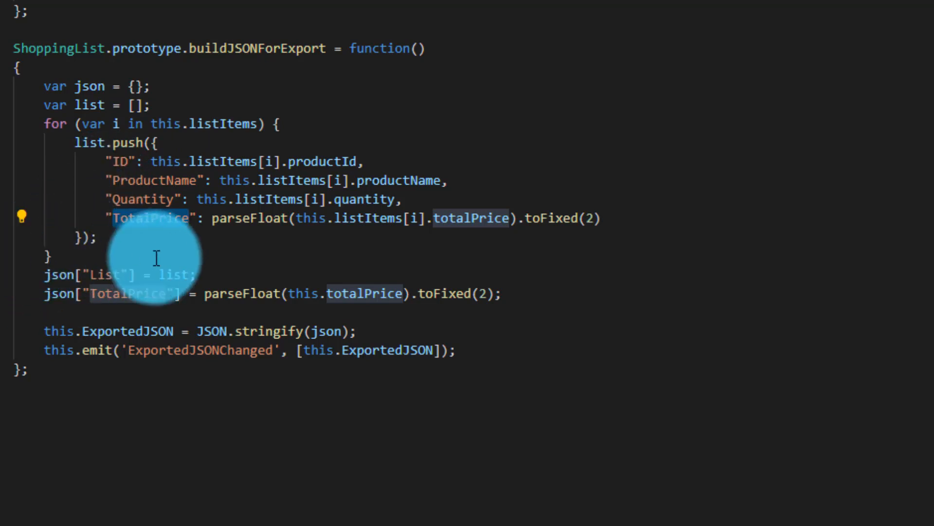
pyautogui.click(104, 275)
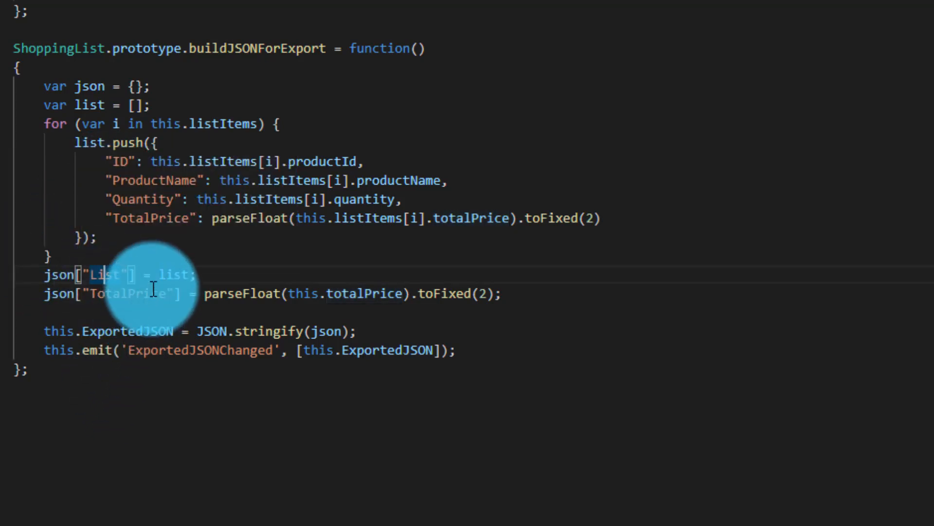
pyautogui.doubleClick(124, 292)
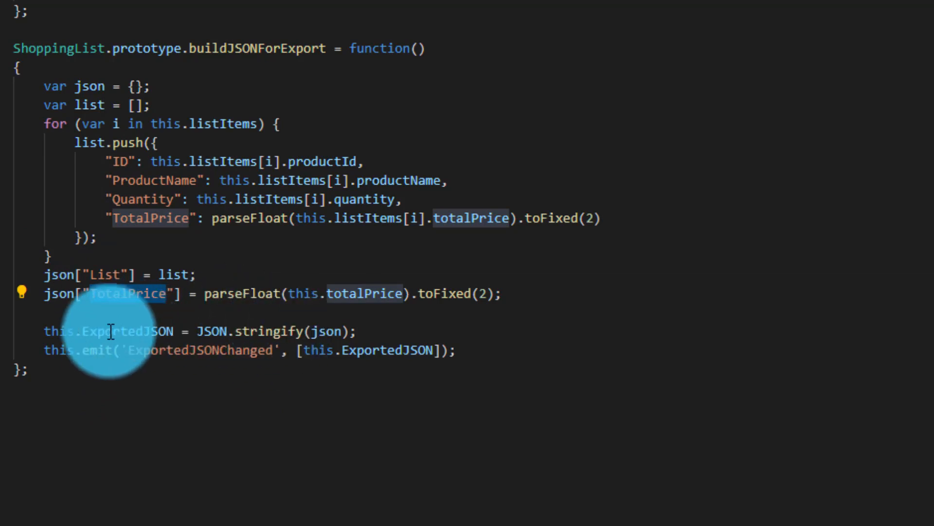
pyautogui.doubleClick(129, 331)
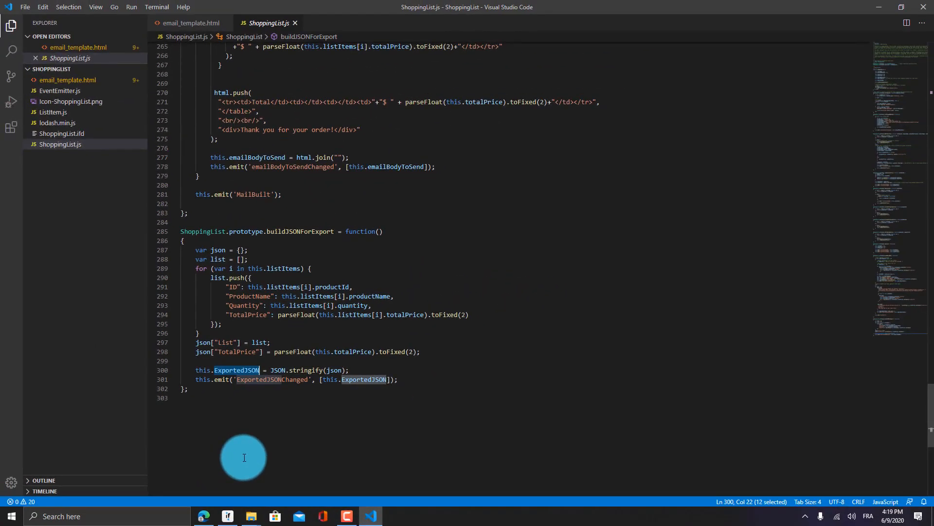
pyautogui.click(228, 515)
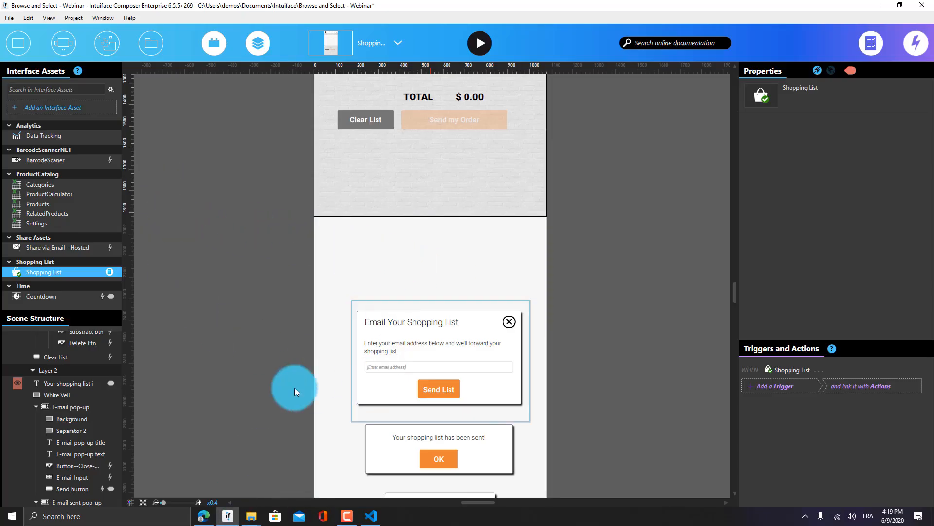
# Open X-Ray on the Shopping List asset to view its read-only List Items properties
pyautogui.scroll(-2, 104, 418)
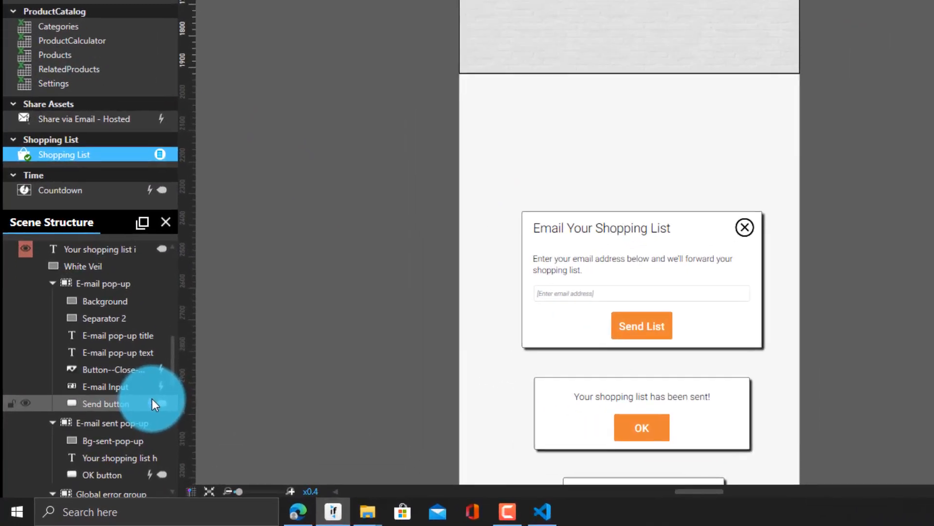
pyautogui.moveTo(108, 437)
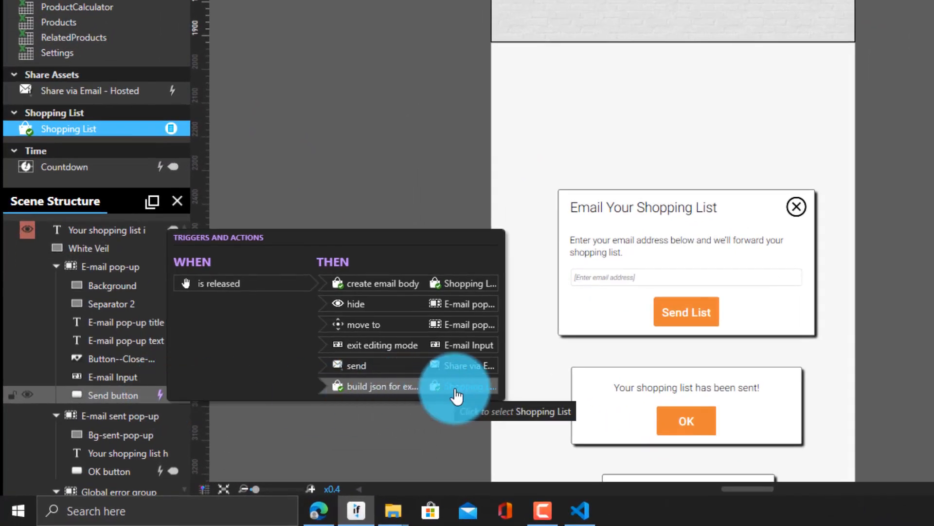
pyautogui.click(173, 129)
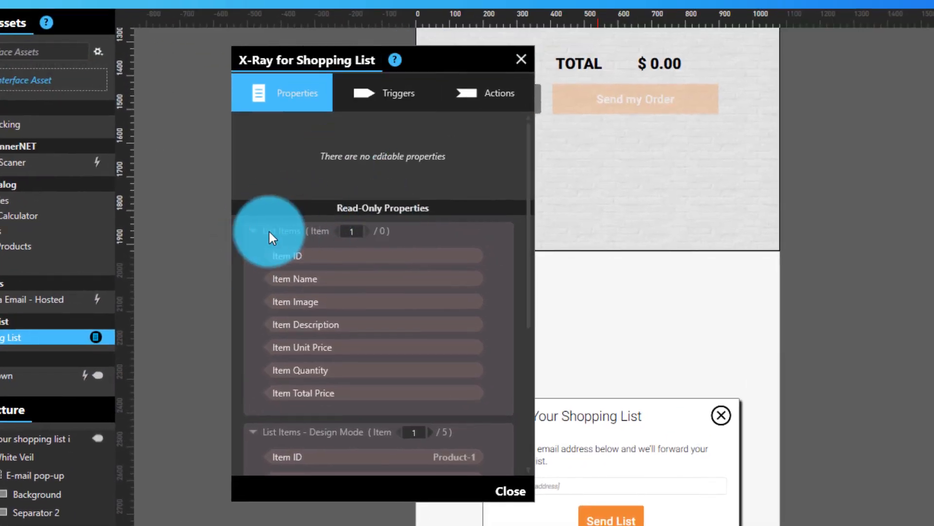
# Collapse List Items and List Items - Design Mode, then return to buildJSONForExport in VS Code
pyautogui.click(253, 231)
pyautogui.click(254, 258)
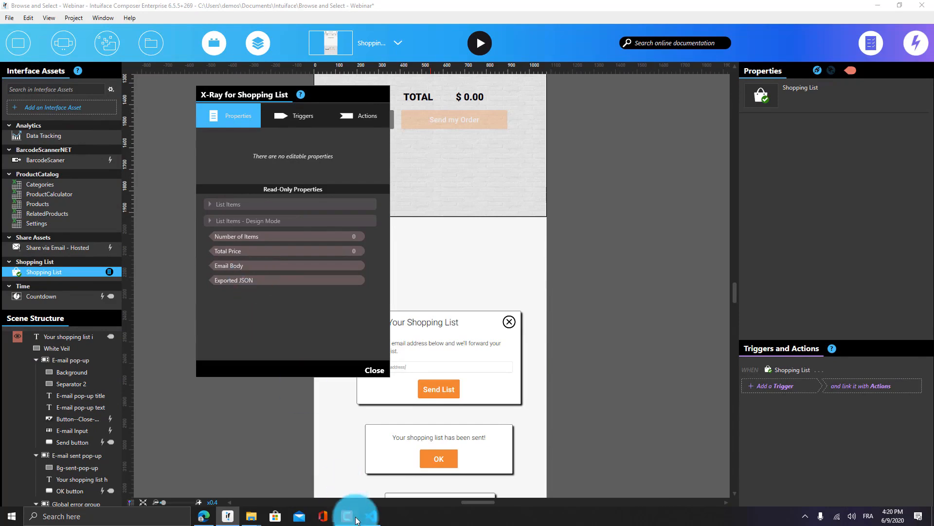
pyautogui.click(370, 516)
pyautogui.click(232, 275)
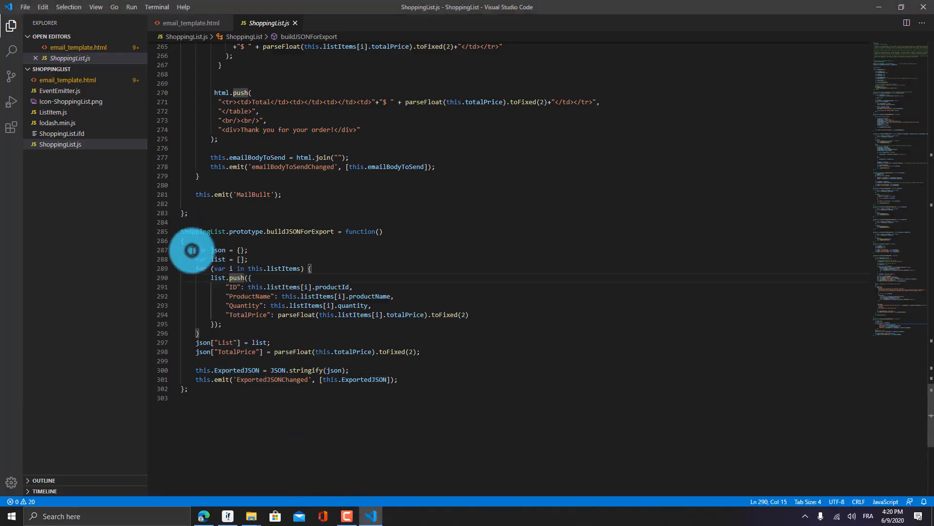
# Review buildJSONForExport lines 287–301, then minimize VS Code to reveal the QSR kiosk marketplace page
pyautogui.moveTo(190, 250); pyautogui.dragTo(413, 377)
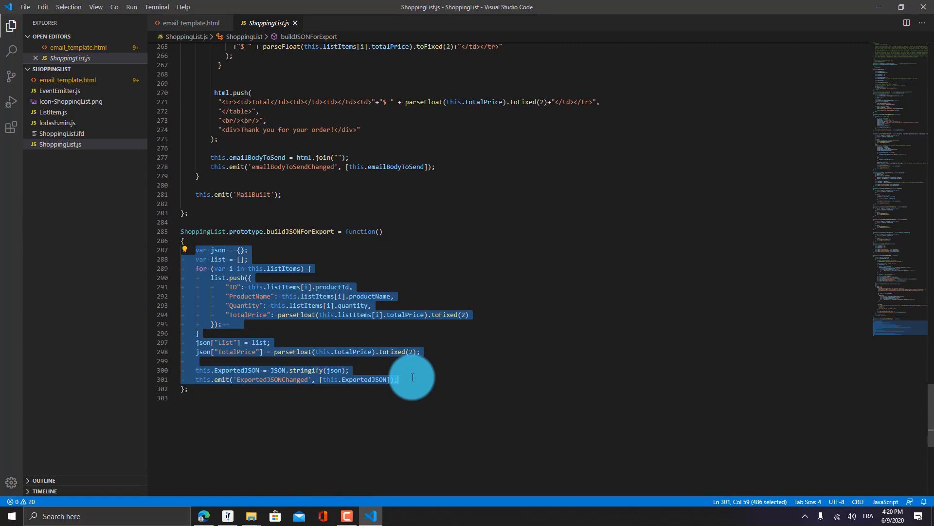
pyautogui.click(417, 371)
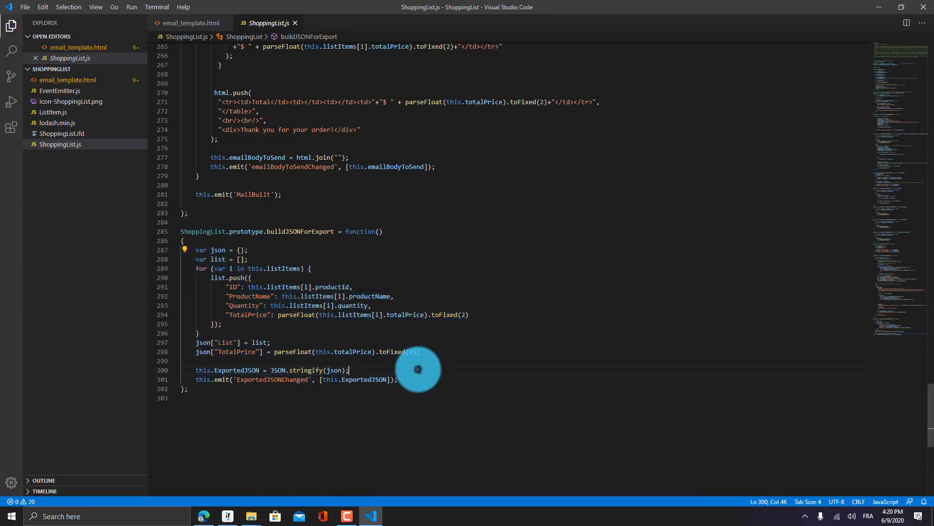
pyautogui.click(360, 322)
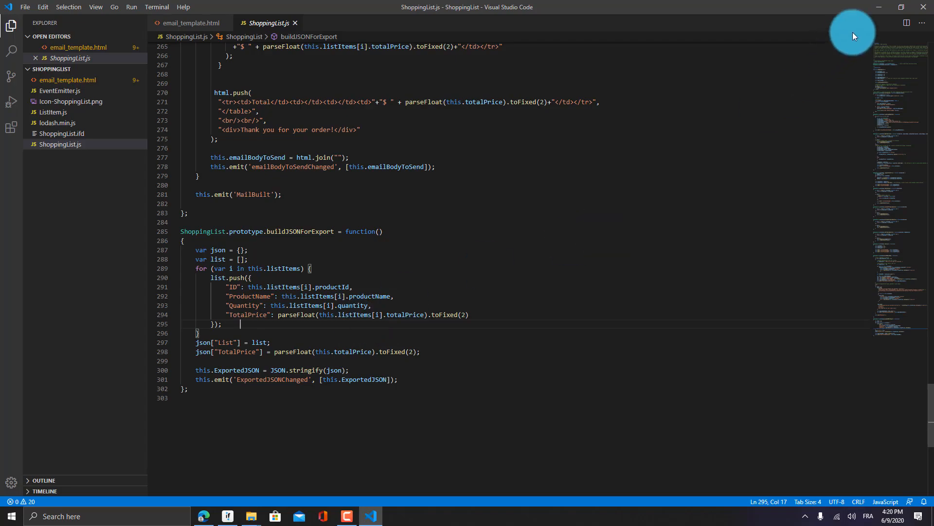
pyautogui.click(879, 6)
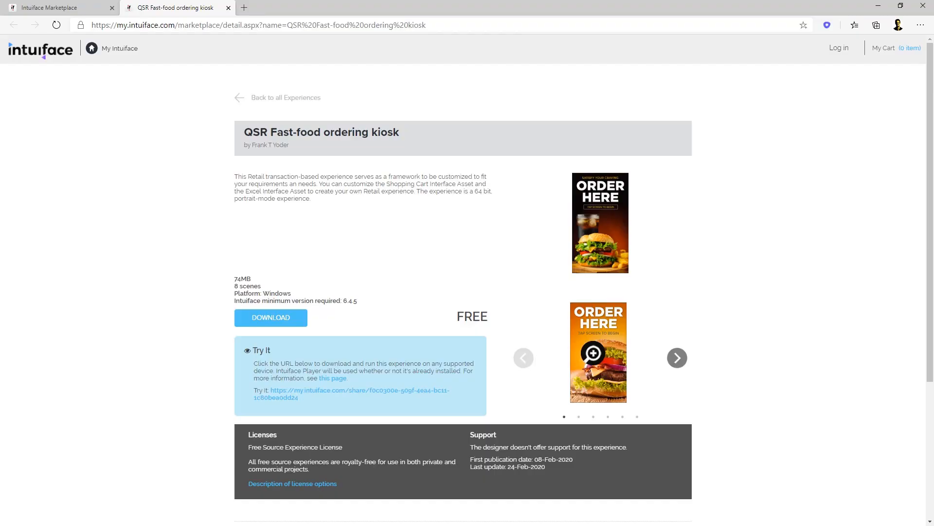
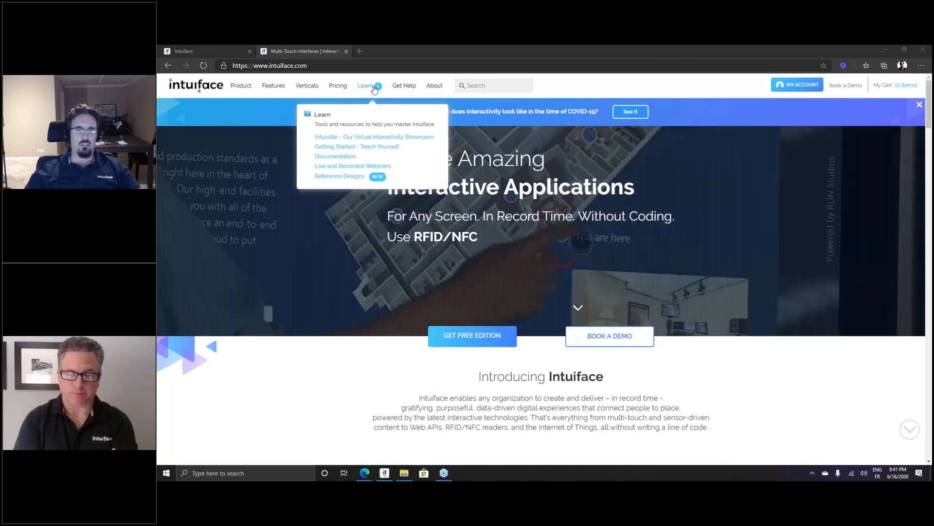
# Read the Browse and Select reference design details, then switch back to the GoDIY project in Composer
pyautogui.click(339, 176)
pyautogui.scroll(-3, 471, 279)
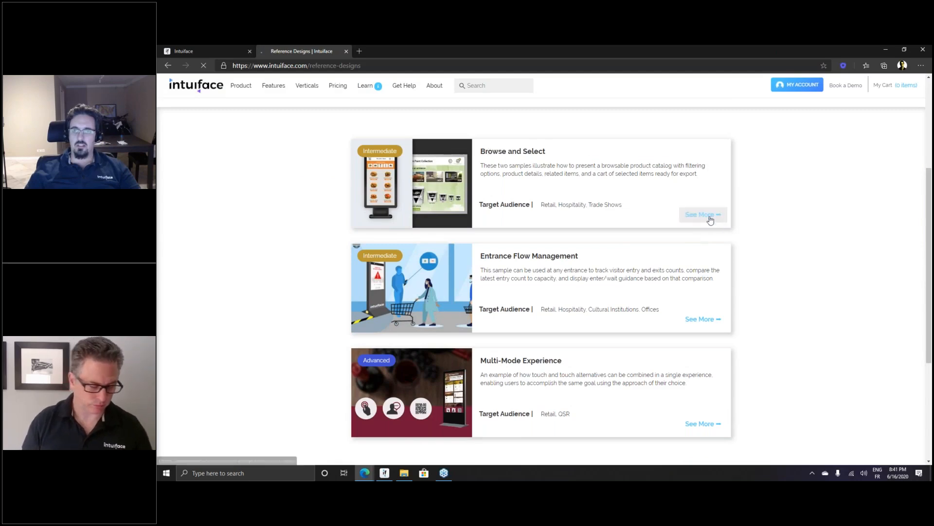
pyautogui.click(703, 215)
pyautogui.scroll(-1, 527, 278)
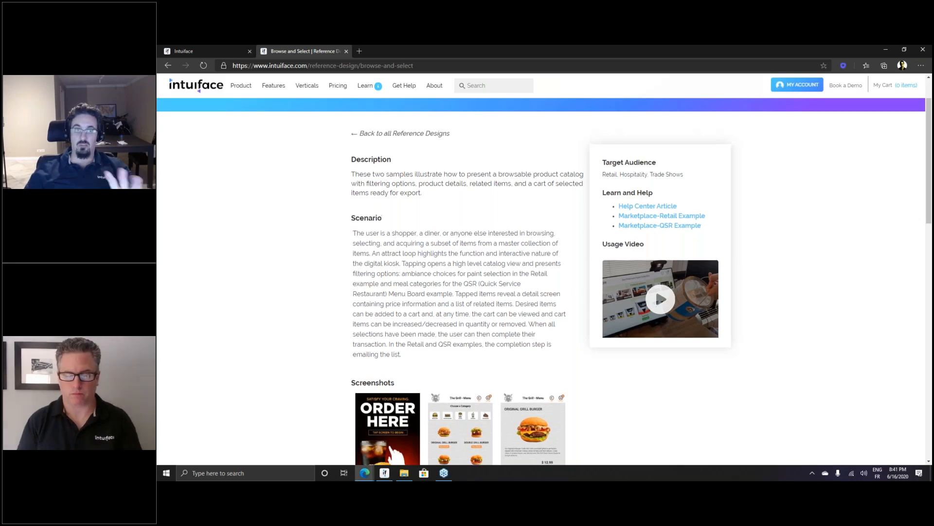
pyautogui.scroll(1, 541, 281)
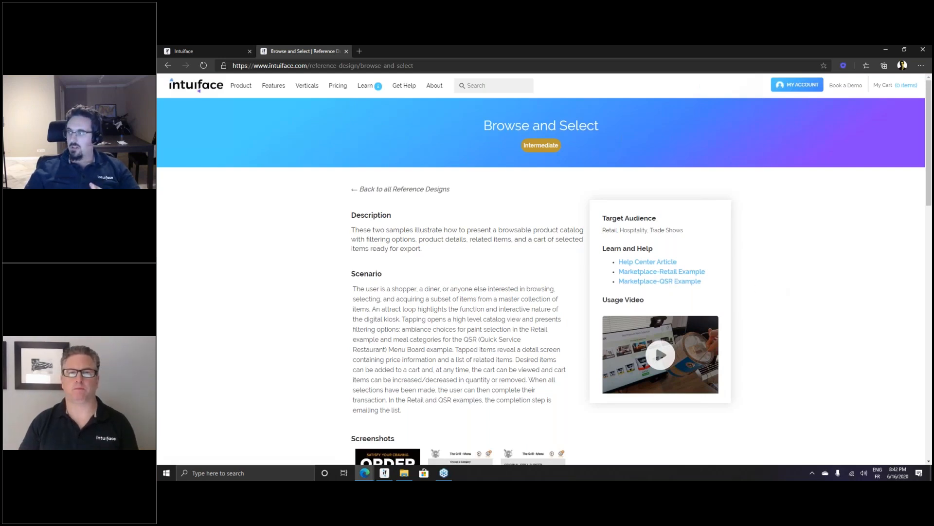
pyautogui.click(404, 189)
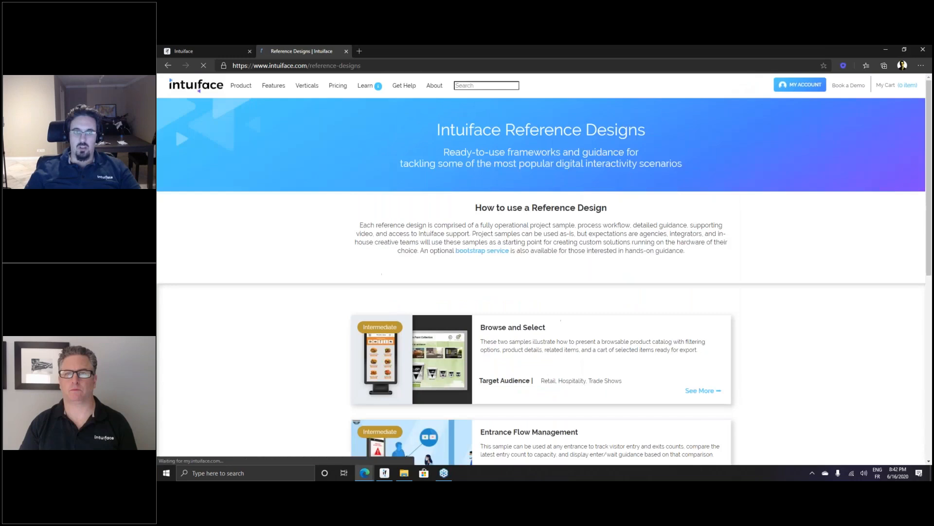
pyautogui.click(380, 474)
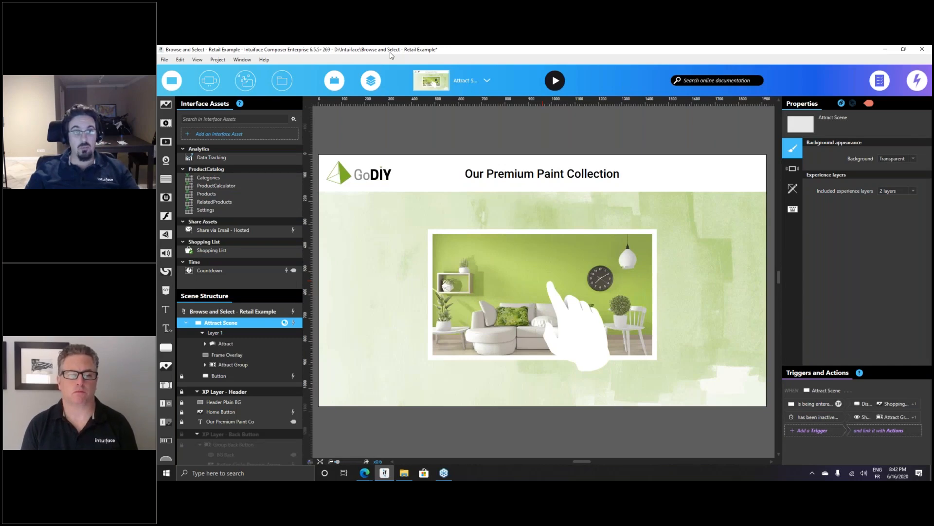
# Open X-Ray on the Shopping List asset and move its panel higher
pyautogui.click(207, 250)
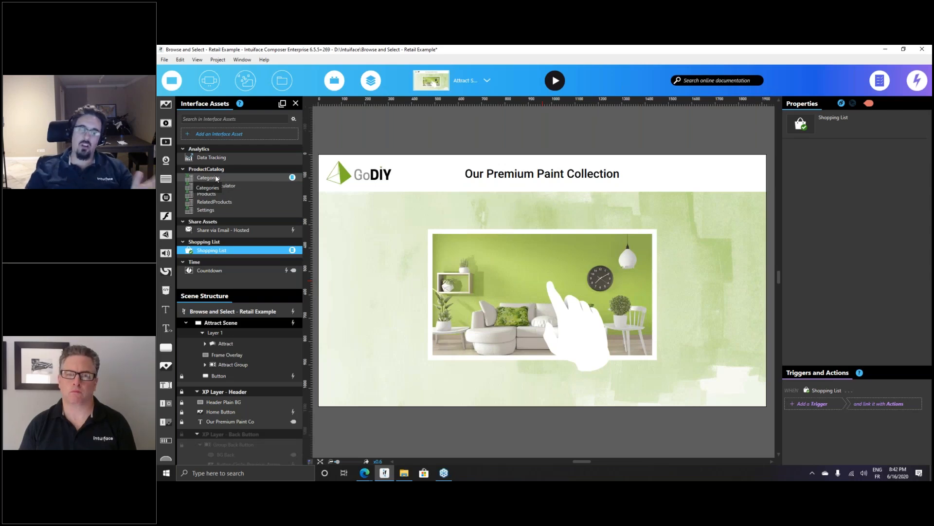
pyautogui.click(292, 250)
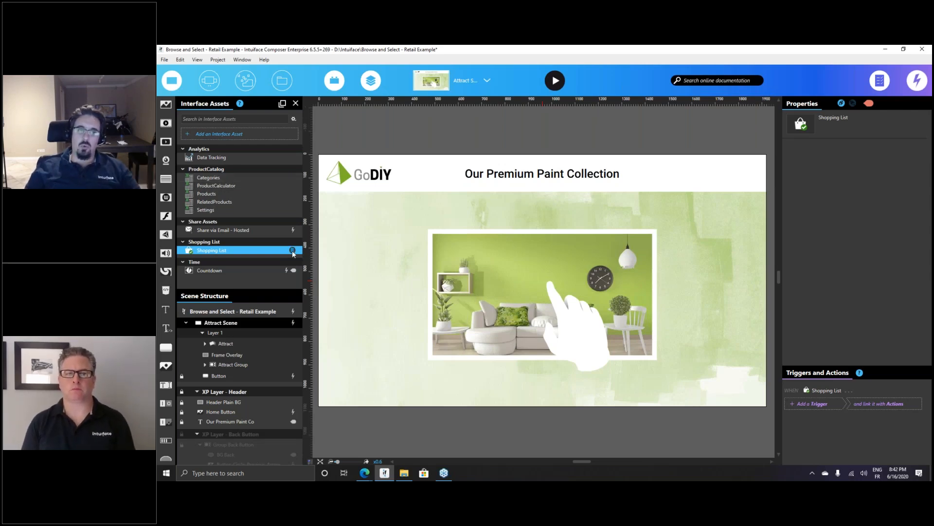
pyautogui.moveTo(416, 221); pyautogui.dragTo(459, 154)
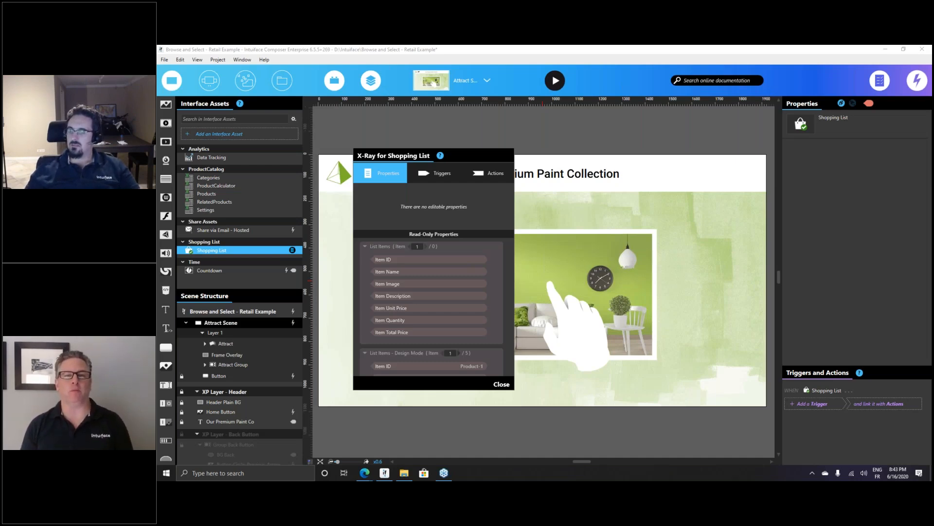
# Close the Shopping List X-Ray panel and dismiss the Categories asset's context menu
pyautogui.moveTo(456, 156); pyautogui.dragTo(572, 146)
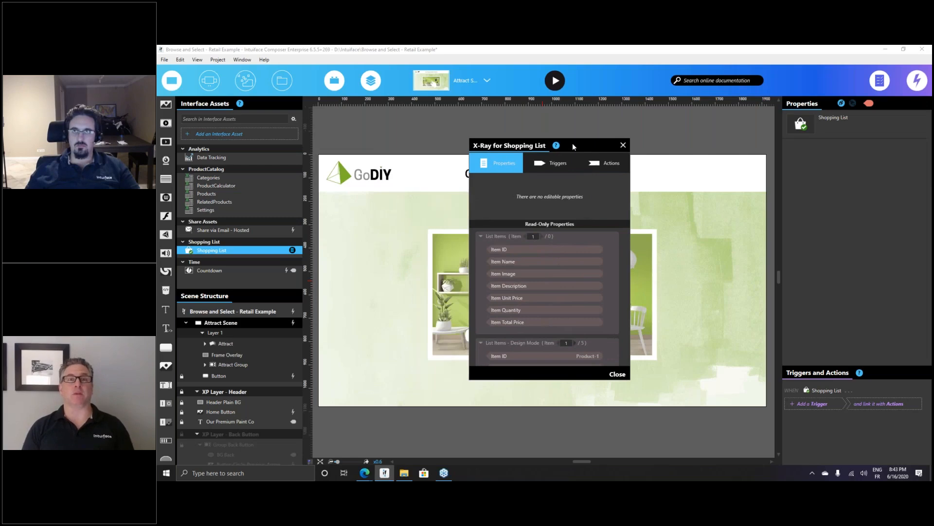
pyautogui.click(623, 146)
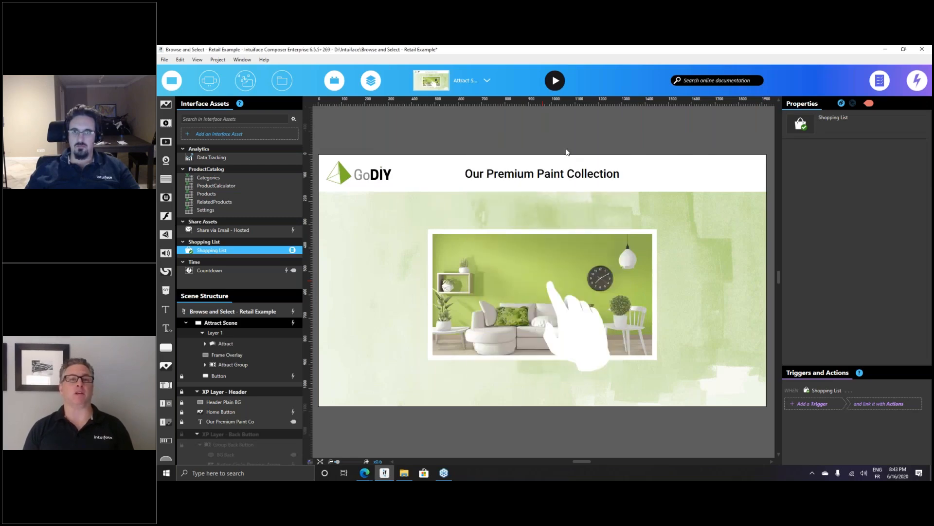
pyautogui.rightClick(240, 179)
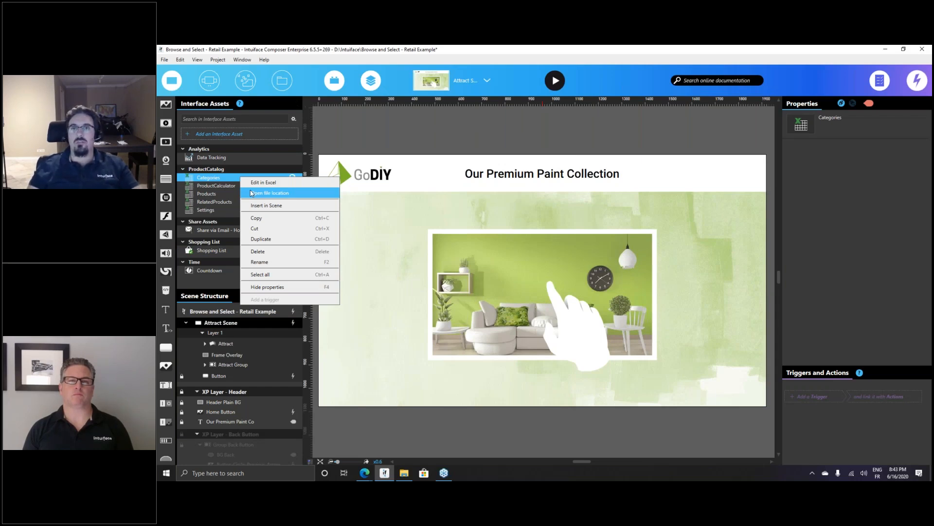
pyautogui.click(488, 152)
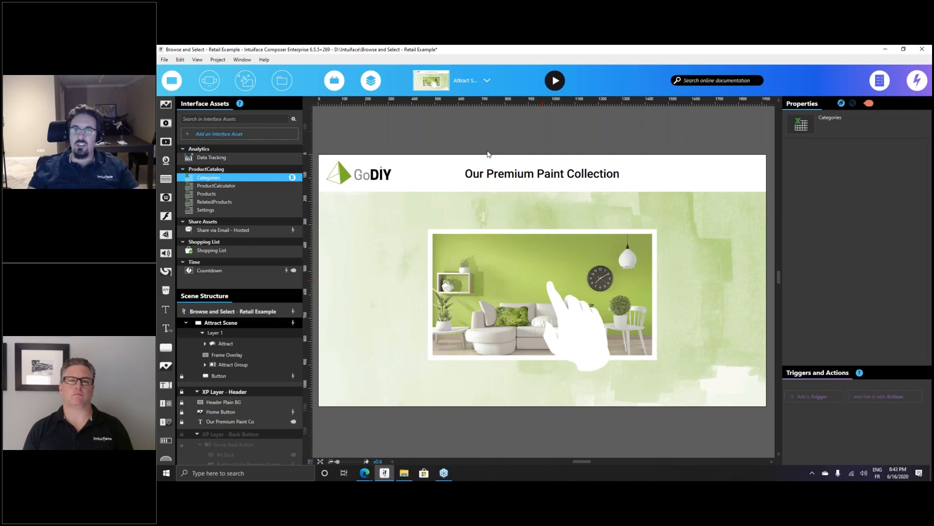
# Search the documentation for 'excel' and open the Interface Asset - Excel article
pyautogui.click(696, 81)
pyautogui.write('excel')
pyautogui.press('Return')
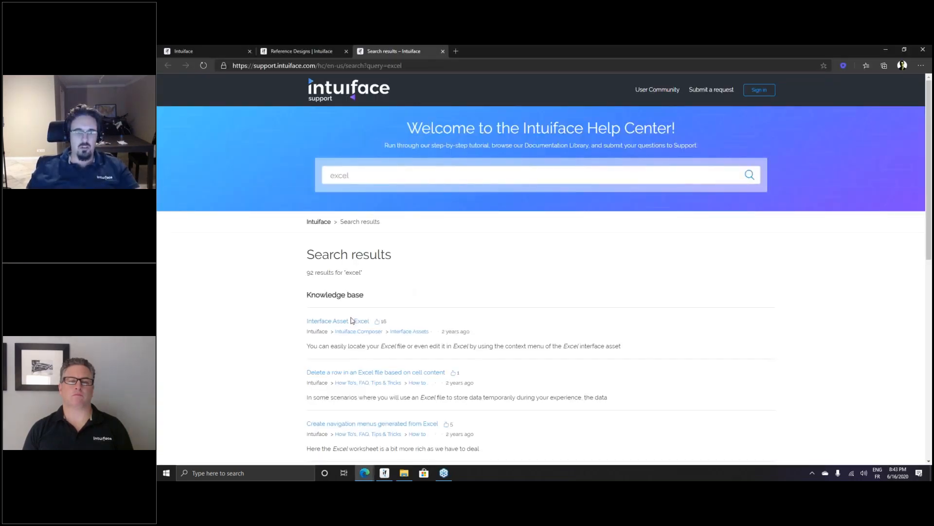
pyautogui.click(480, 319)
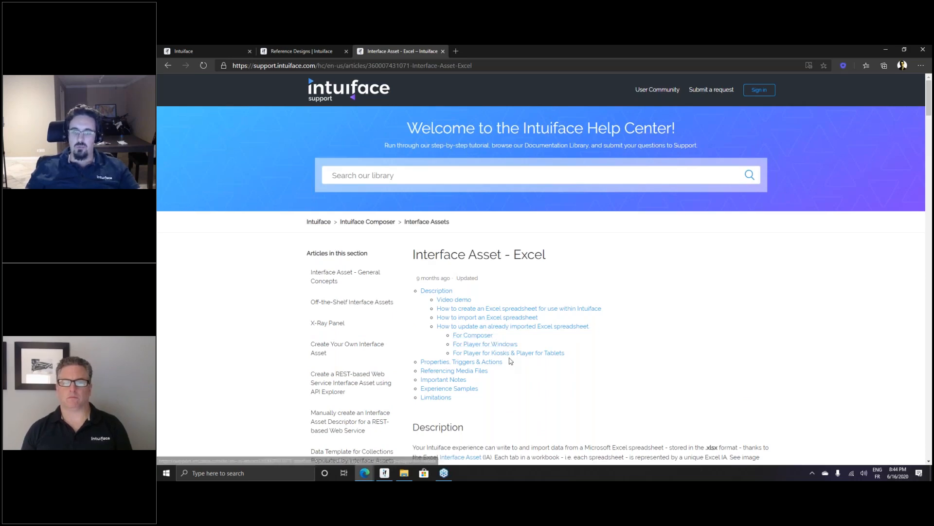
# Read the section on updating an already imported spreadsheet, then minimize the browser
pyautogui.click(515, 327)
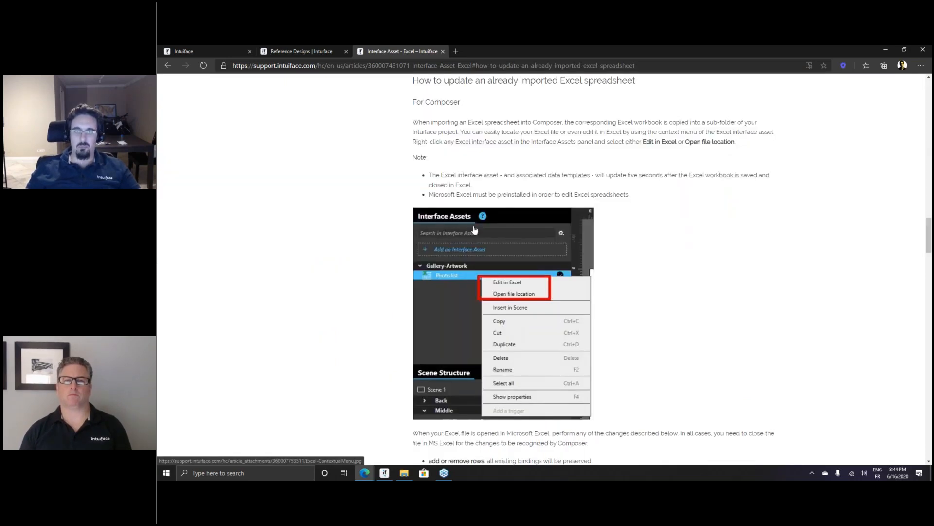
pyautogui.click(470, 66)
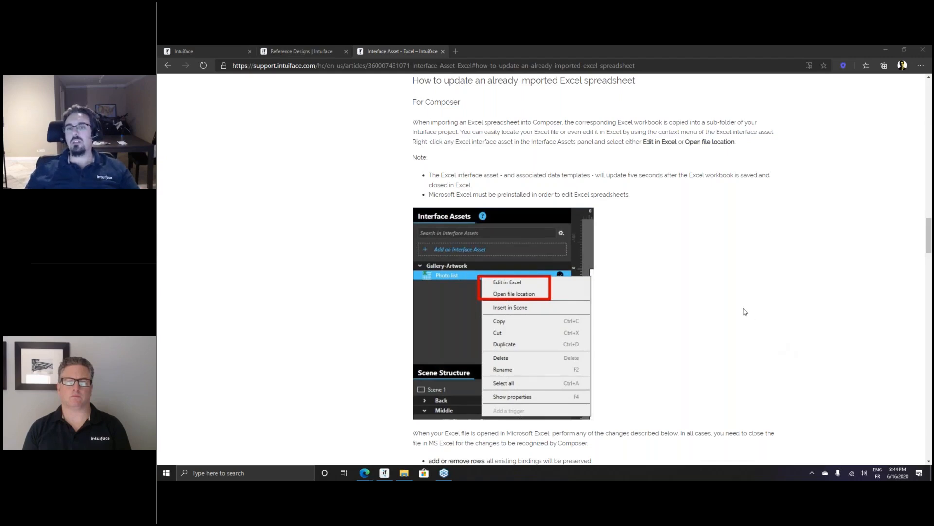
pyautogui.click(886, 49)
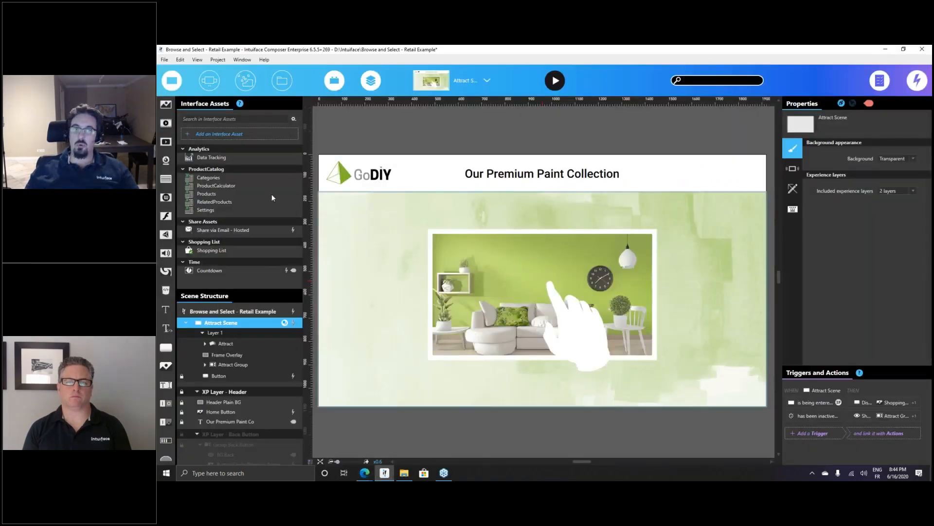
pyautogui.click(244, 188)
pyautogui.rightClick(252, 187)
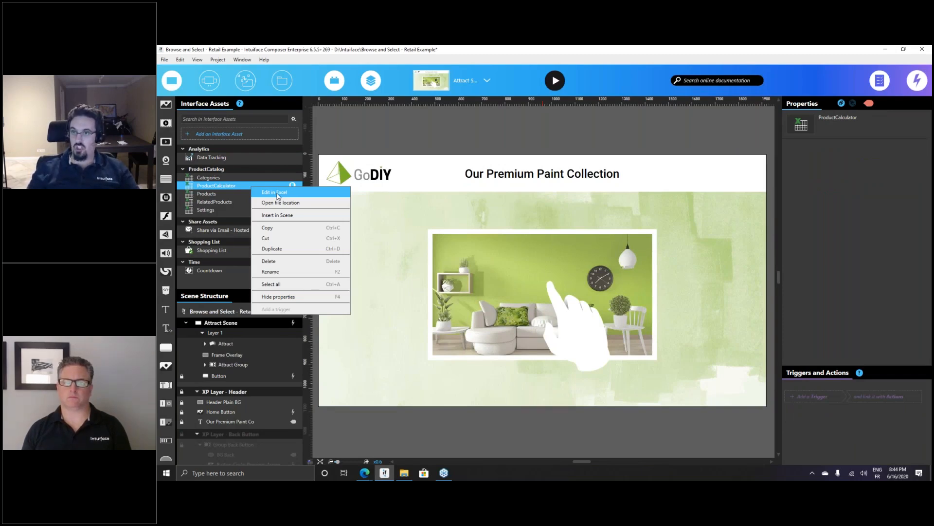
pyautogui.click(347, 136)
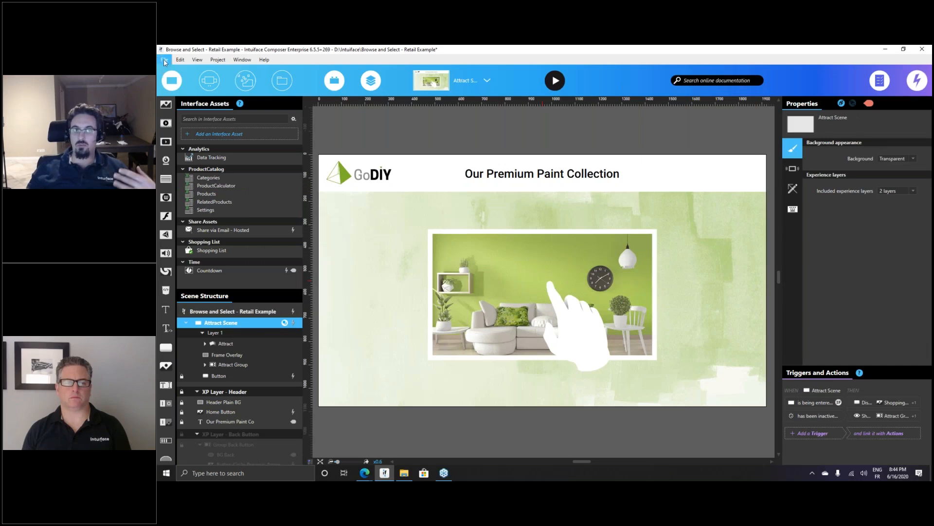
pyautogui.click(163, 59)
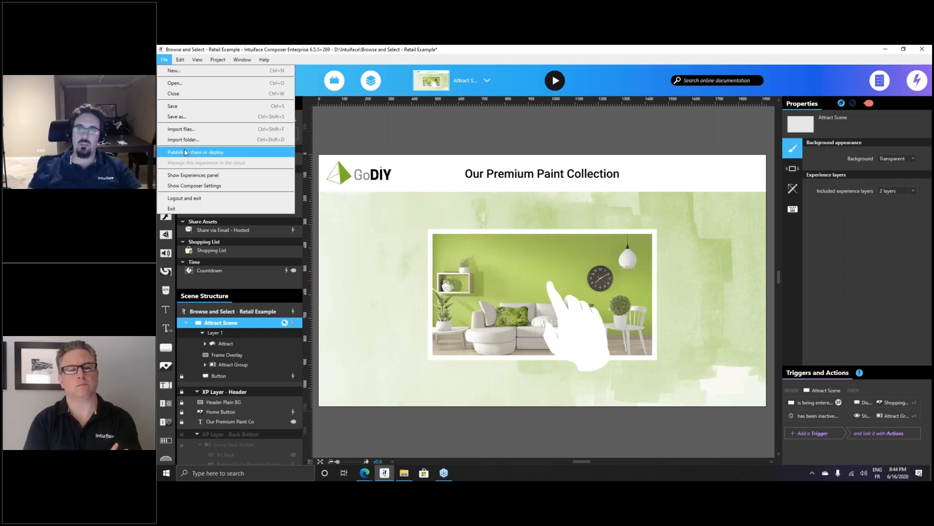
pyautogui.click(351, 128)
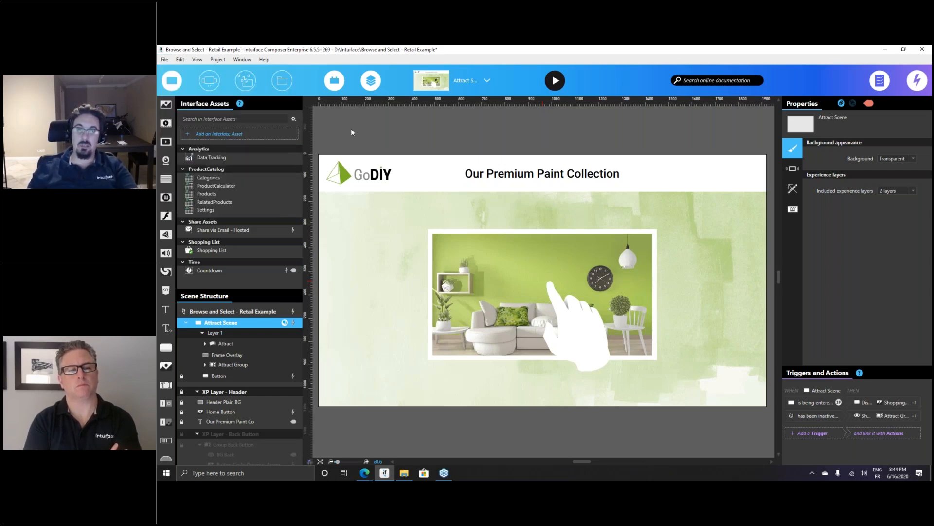
# Open ProductCatalog.xlsx in Excel from the Settings asset's file location
pyautogui.rightClick(204, 210)
pyautogui.click(223, 226)
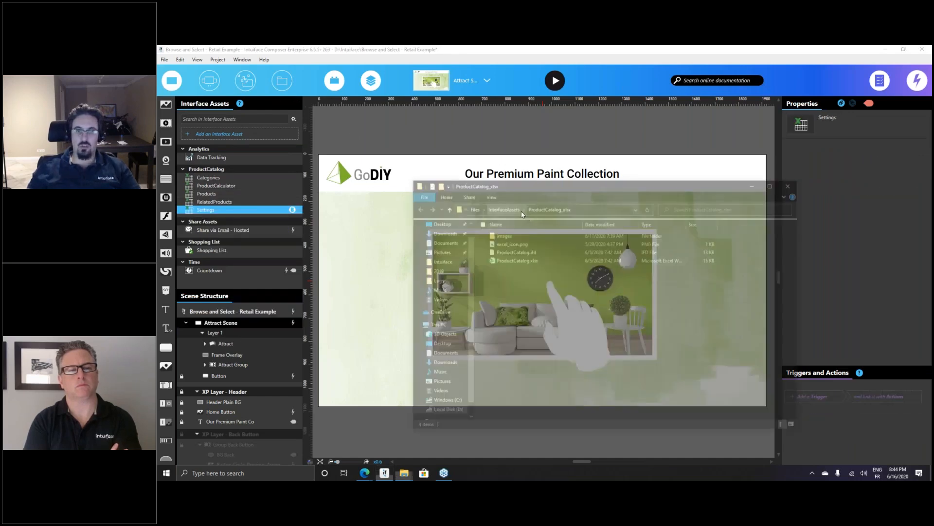
pyautogui.moveTo(530, 185); pyautogui.dragTo(566, 205)
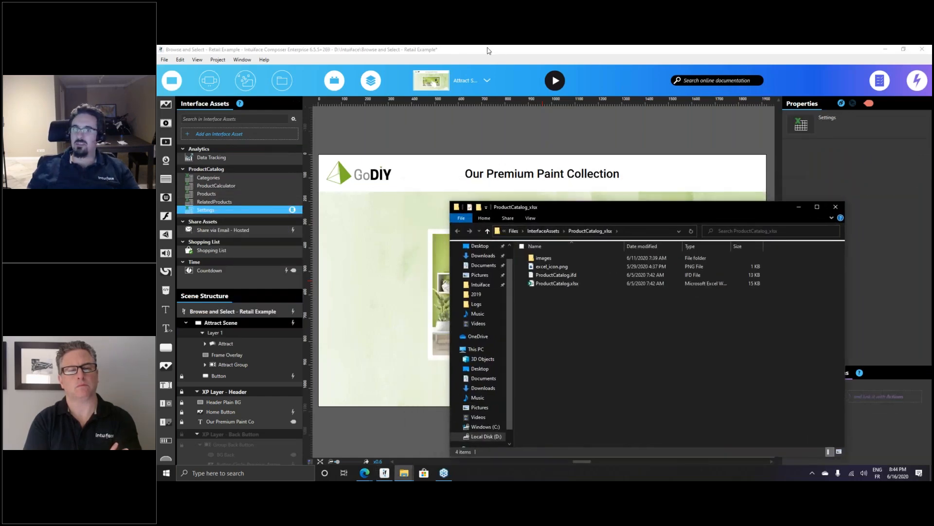
pyautogui.click(553, 284)
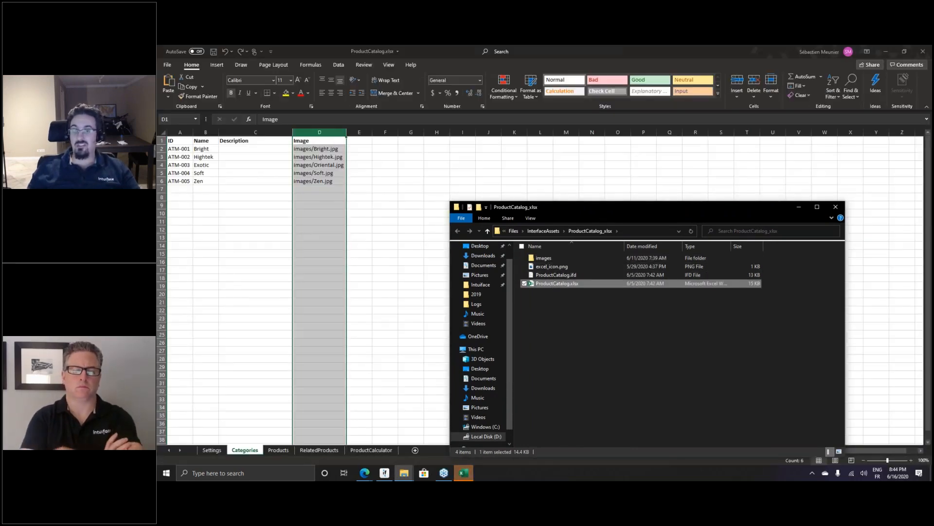
# Run the GoDIY experience in Play Mode alongside the ProductCatalog workbook
pyautogui.click(303, 174)
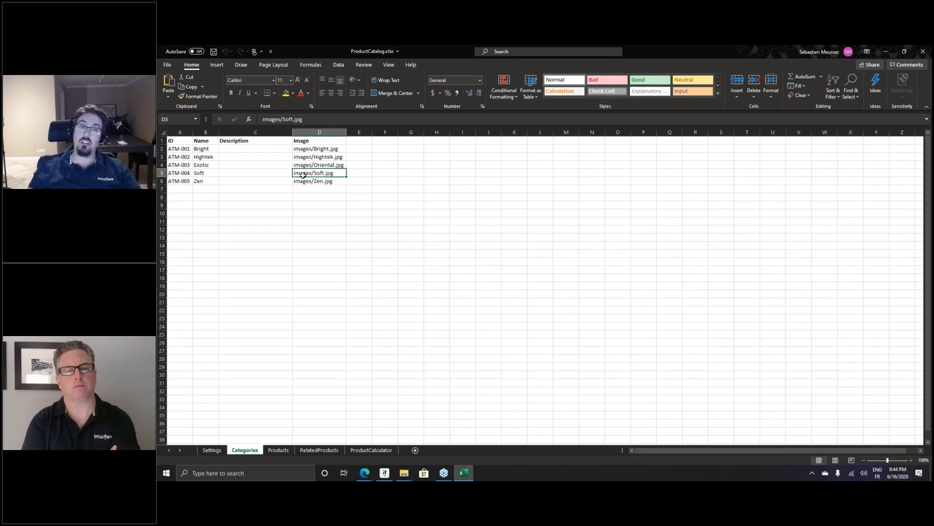
pyautogui.moveTo(695, 52); pyautogui.dragTo(727, 160)
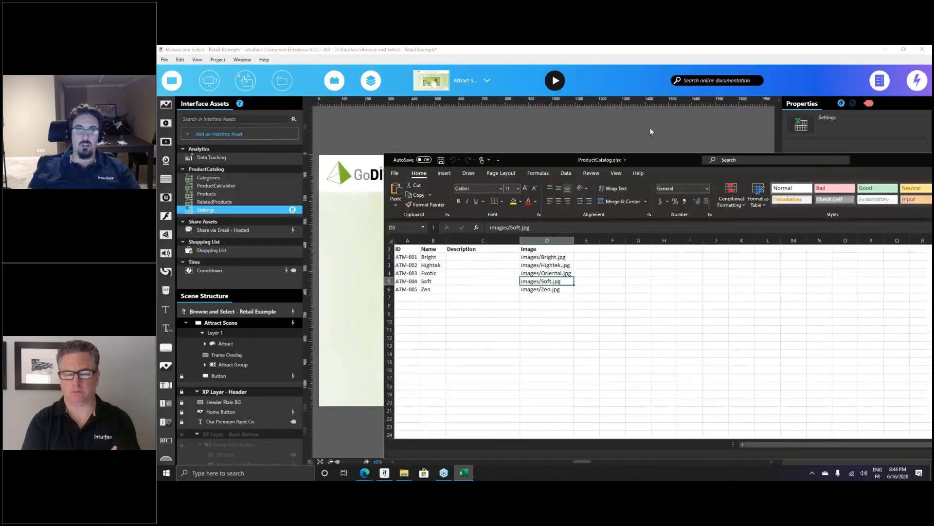
pyautogui.click(649, 127)
pyautogui.click(555, 80)
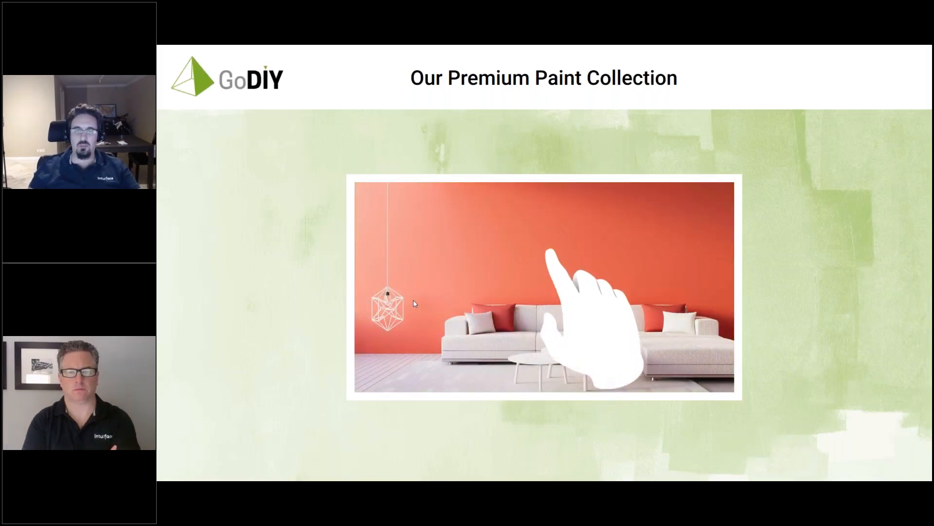
pyautogui.hotkey('alt', 'Tab')
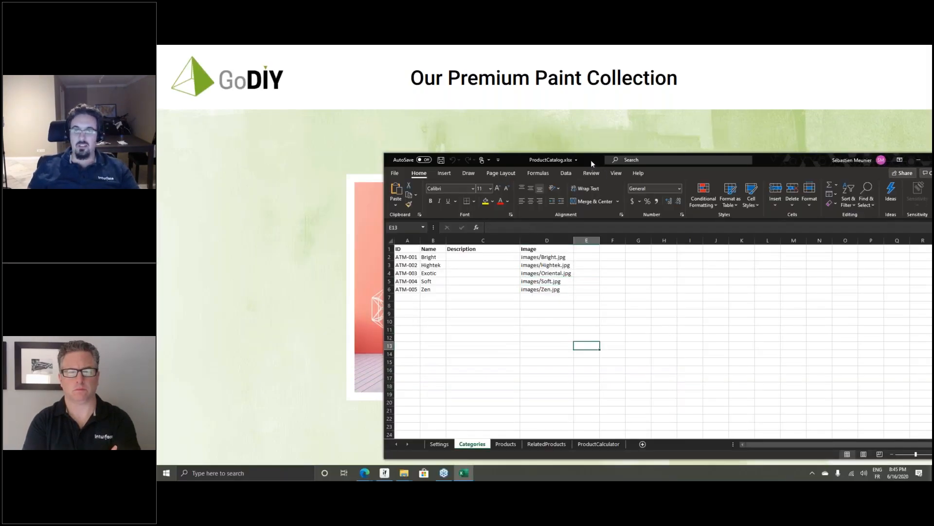
pyautogui.moveTo(592, 163); pyautogui.dragTo(593, 153)
# Set the Settings sheet's Scene Title in B2 to 'A nice webinar title!' and close Excel
pyautogui.click(440, 434)
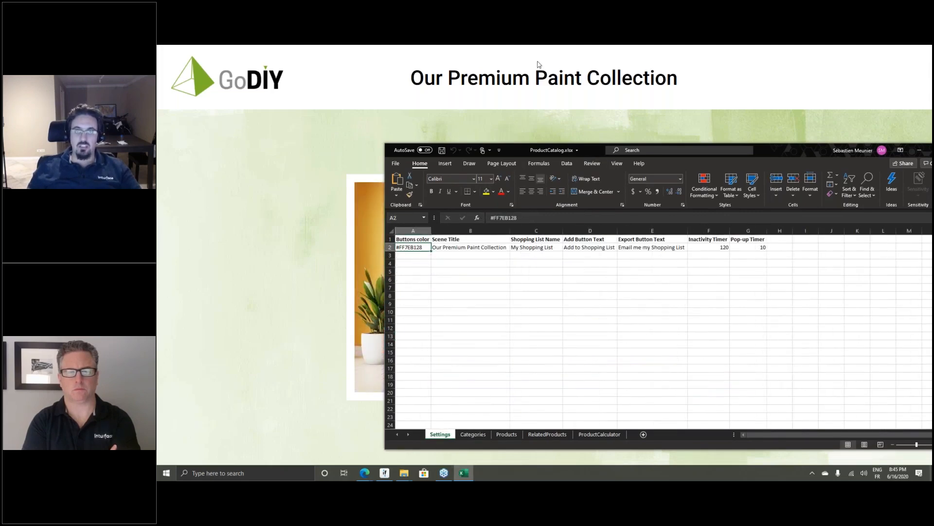
pyautogui.click(466, 247)
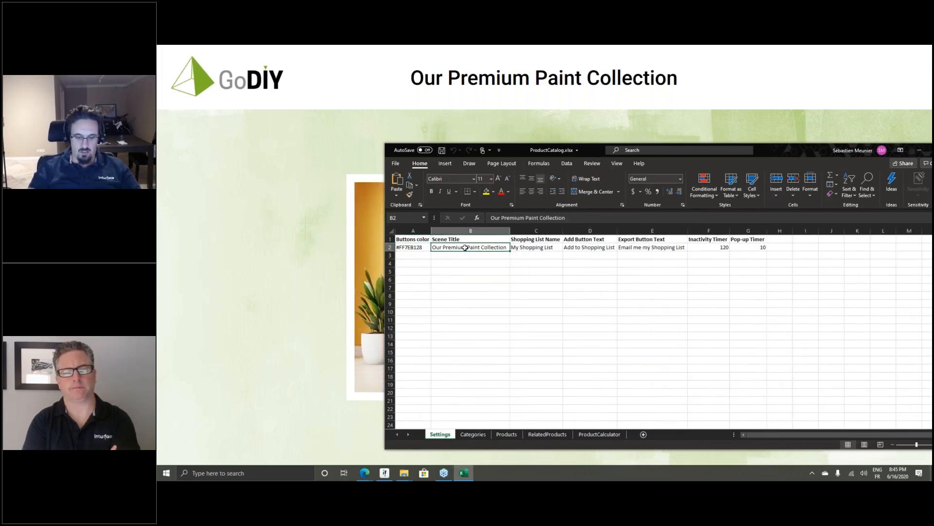
pyautogui.write('A nice webinar tit')
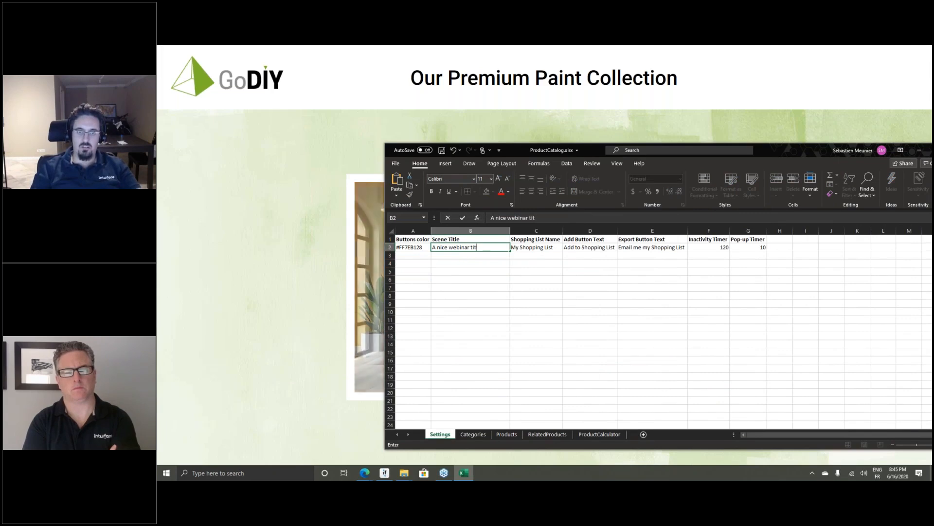
pyautogui.write('le!')
pyautogui.press('Return')
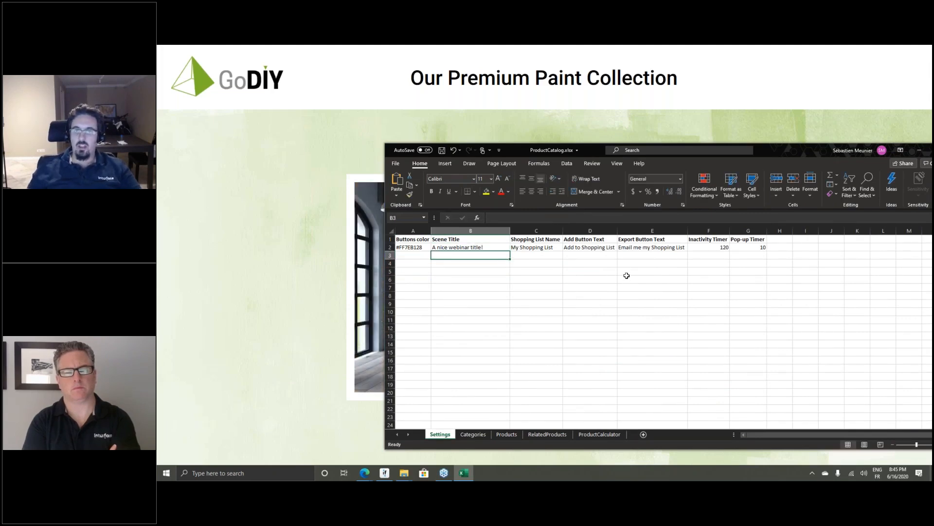
pyautogui.moveTo(772, 154); pyautogui.dragTo(644, 147)
pyautogui.click(828, 142)
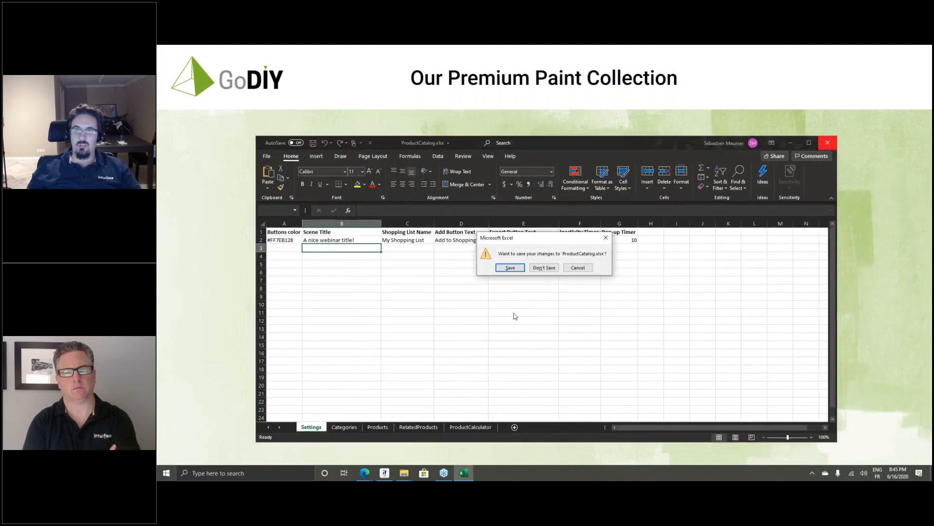
# Save ProductCatalog.xlsx so Play Mode's header shows 'A nice webinar title!'
pyautogui.click(511, 268)
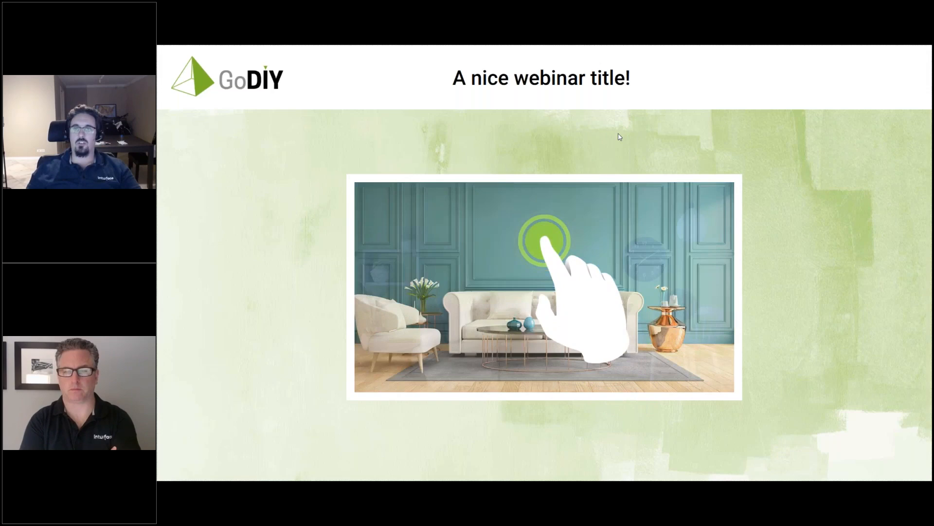
# Exit Play Mode to the Attract Scene editor, opening then dismissing the File menu
pyautogui.press('Escape')
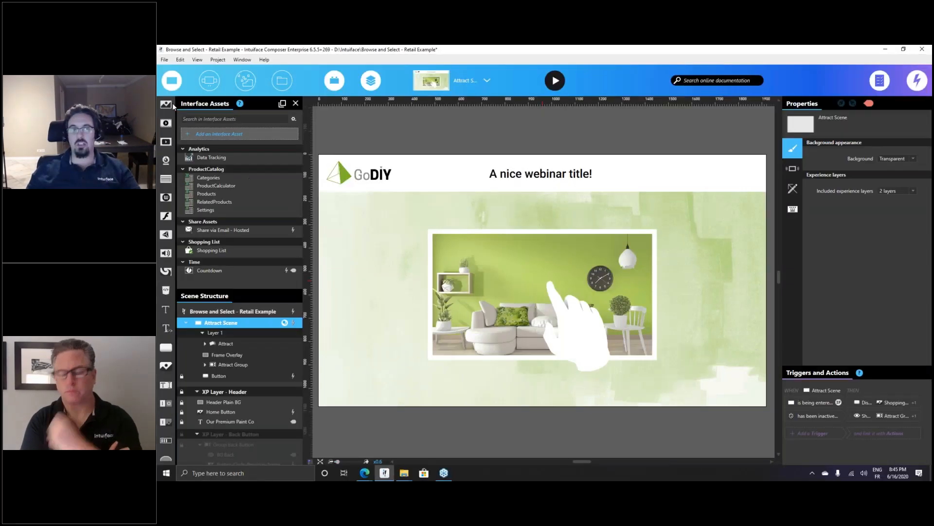
pyautogui.click(165, 59)
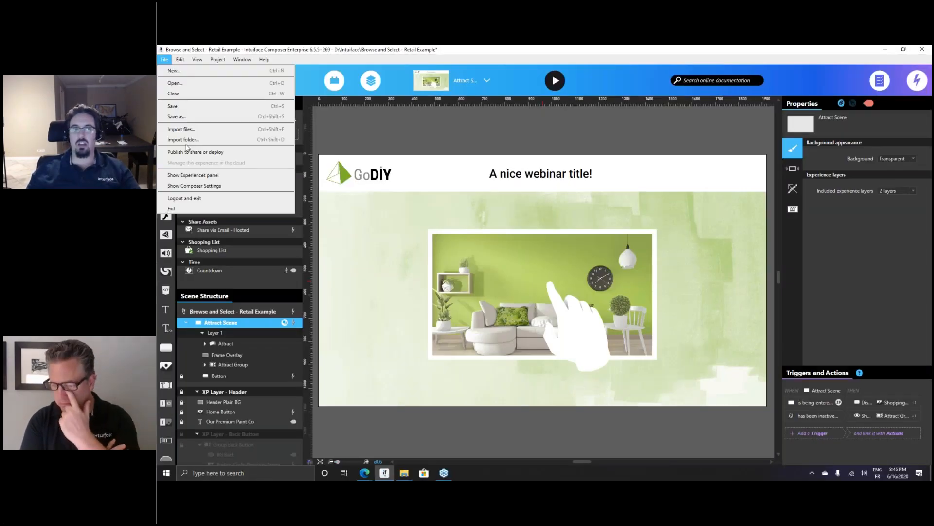
pyautogui.click(388, 145)
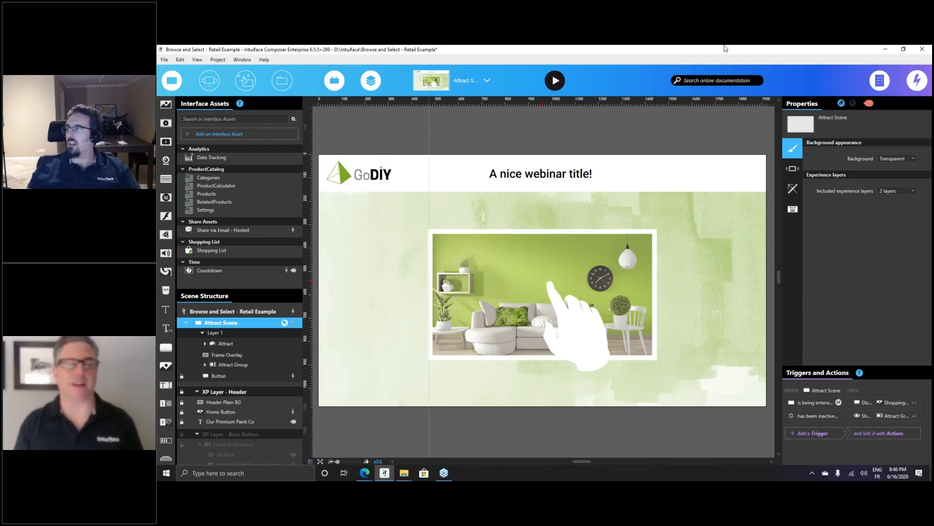
pyautogui.click(819, 47)
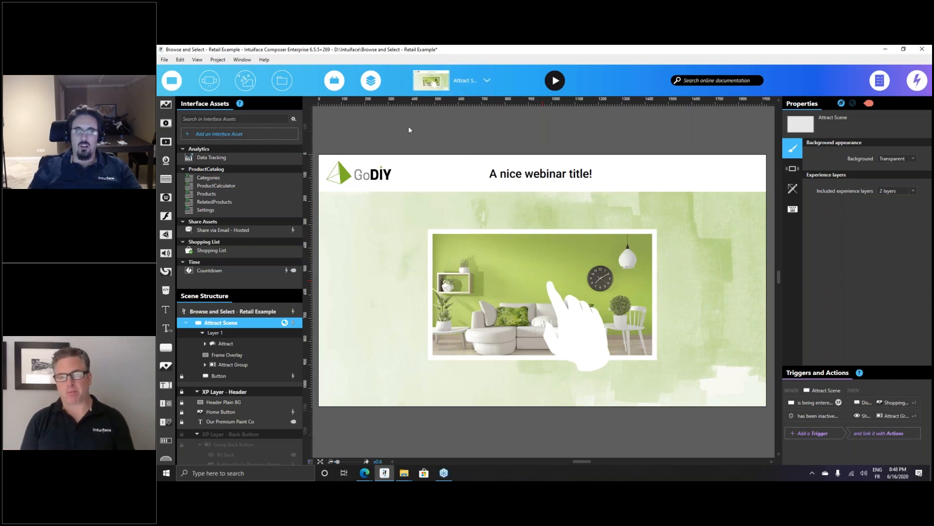
# Open the experiences dashboard from the File menu and show its Marketplace of examples
pyautogui.click(164, 59)
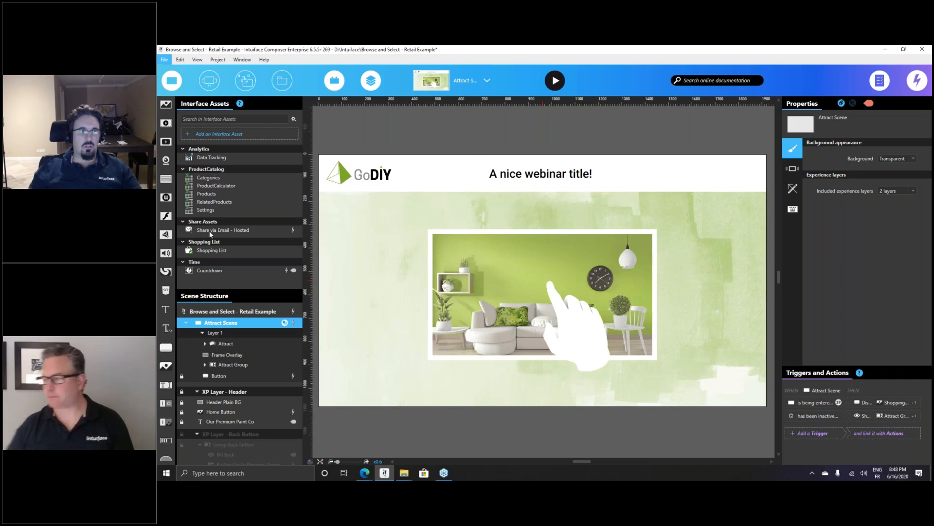
pyautogui.click(209, 176)
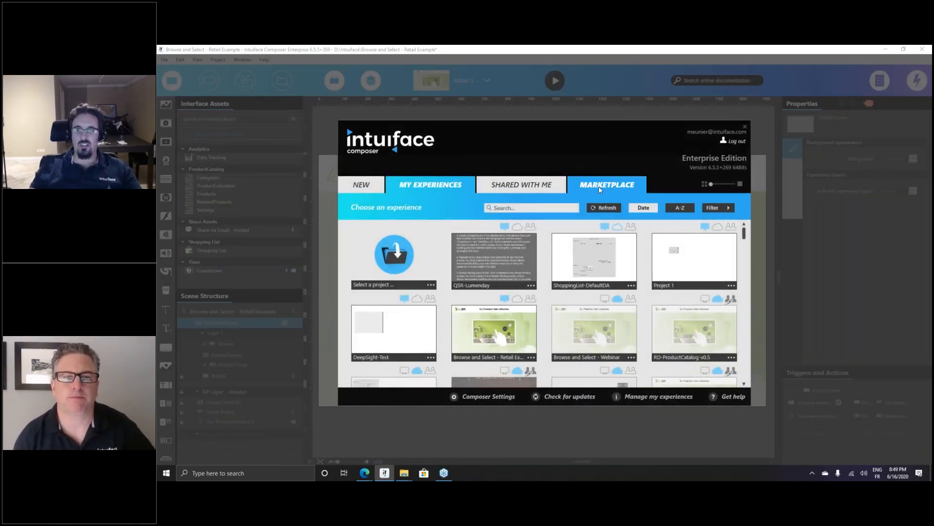
pyautogui.click(599, 186)
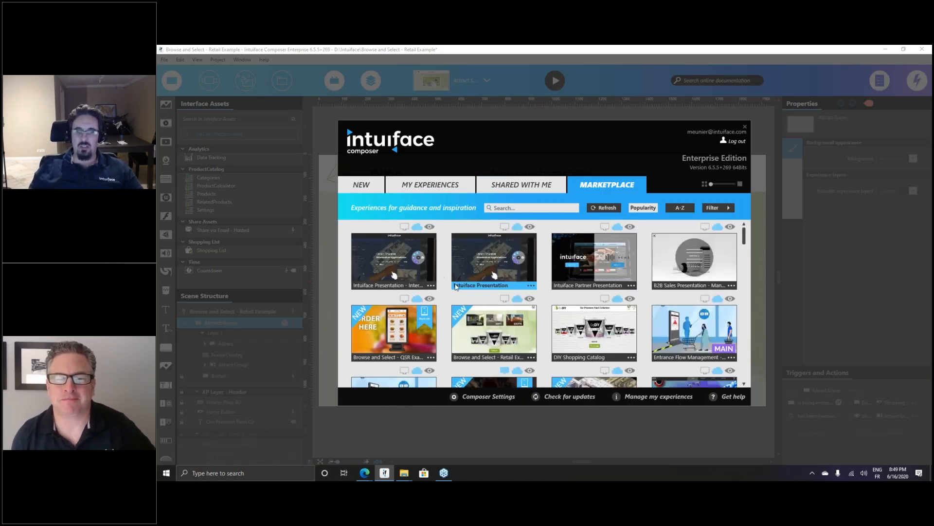
pyautogui.moveTo(503, 290)
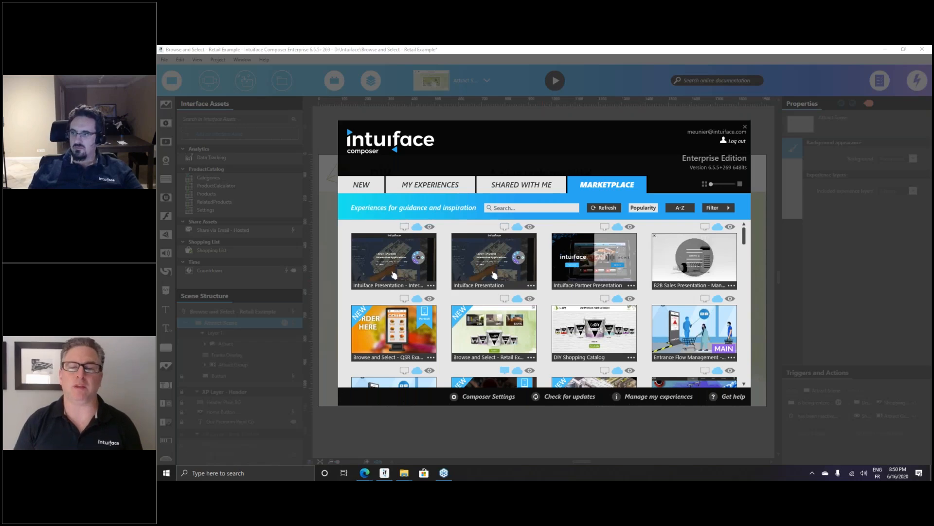
# Close the Marketplace dashboard and select Shopping List in the Interface Assets panel
pyautogui.click(745, 126)
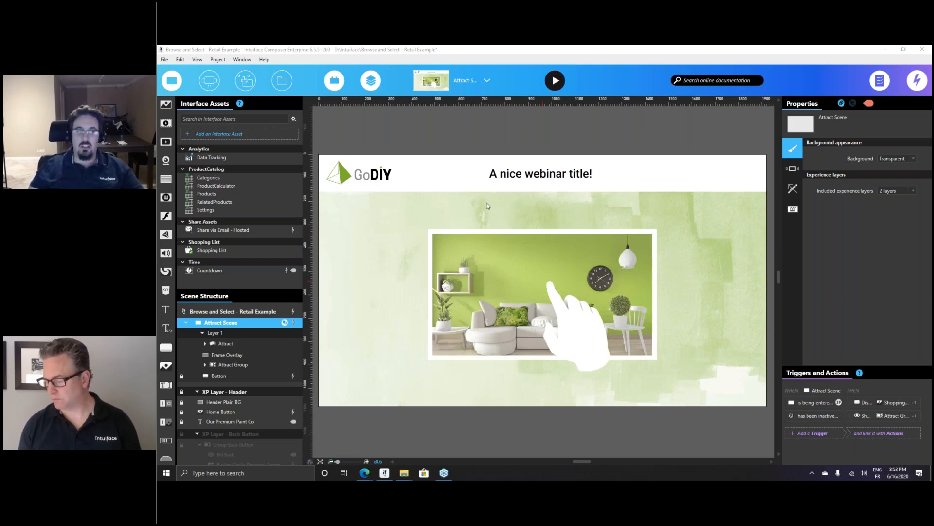
pyautogui.click(211, 252)
pyautogui.click(211, 252)
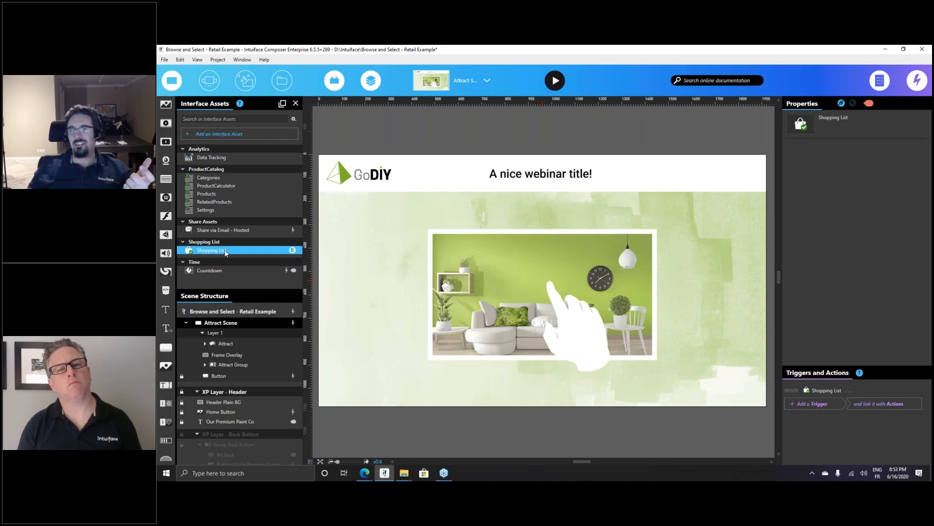
# Inspect the Shopping List's X-Ray with List Items collapsed, viewing actions like Add Item and Clear list
pyautogui.click(292, 250)
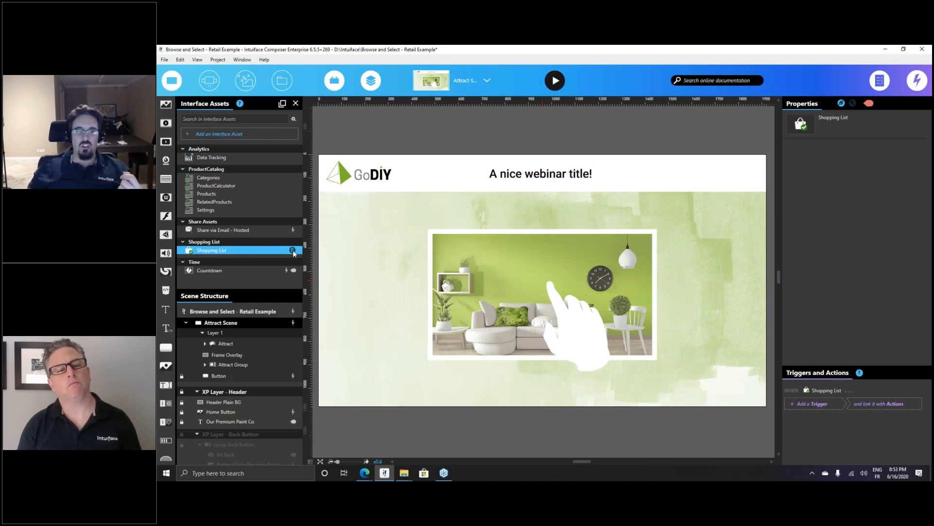
pyautogui.click(315, 309)
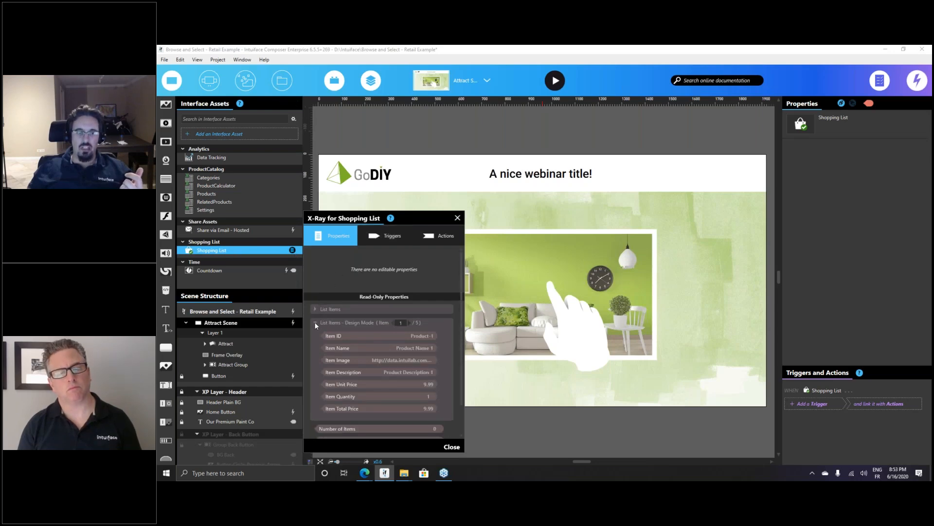
pyautogui.click(314, 322)
pyautogui.moveTo(340, 359)
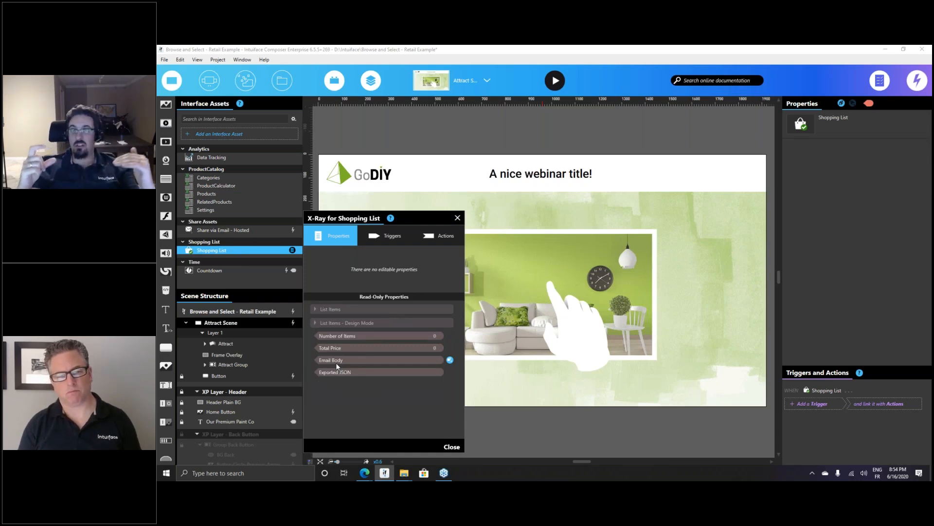
pyautogui.click(448, 239)
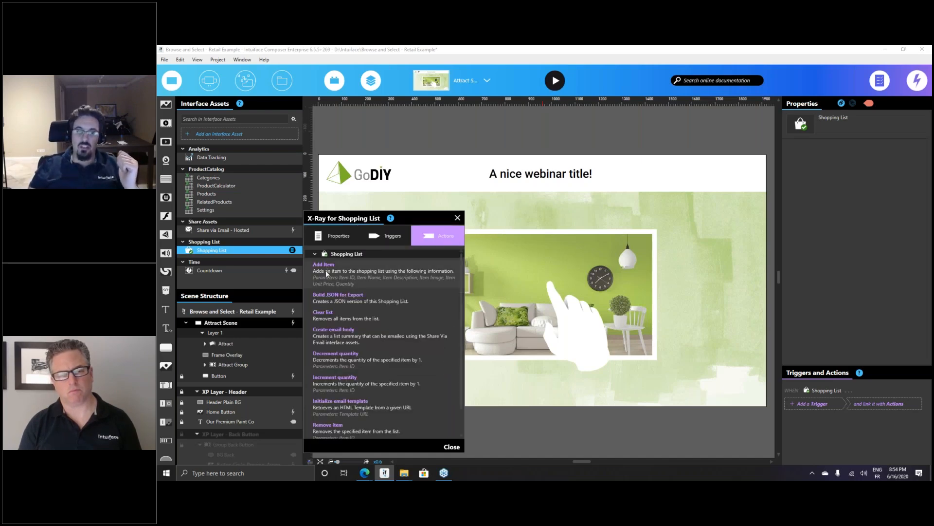
pyautogui.click(447, 136)
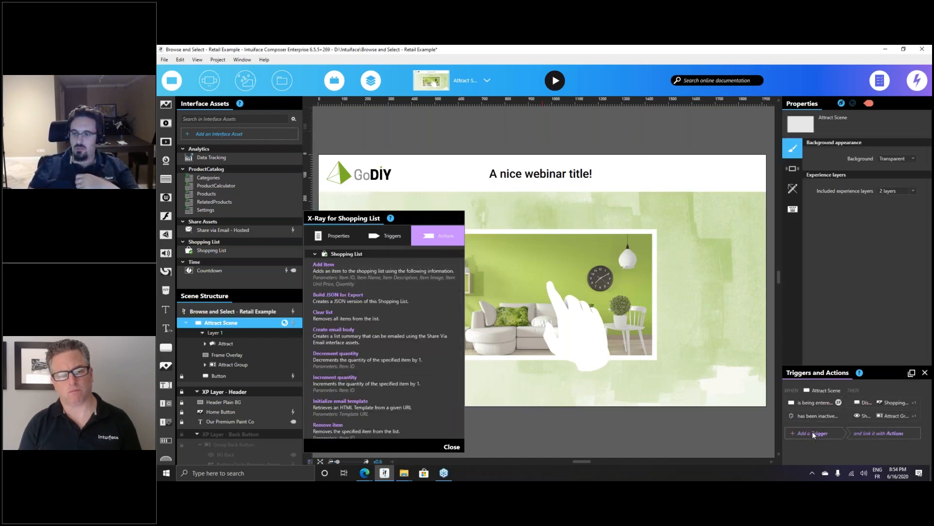
pyautogui.click(812, 432)
pyautogui.click(499, 152)
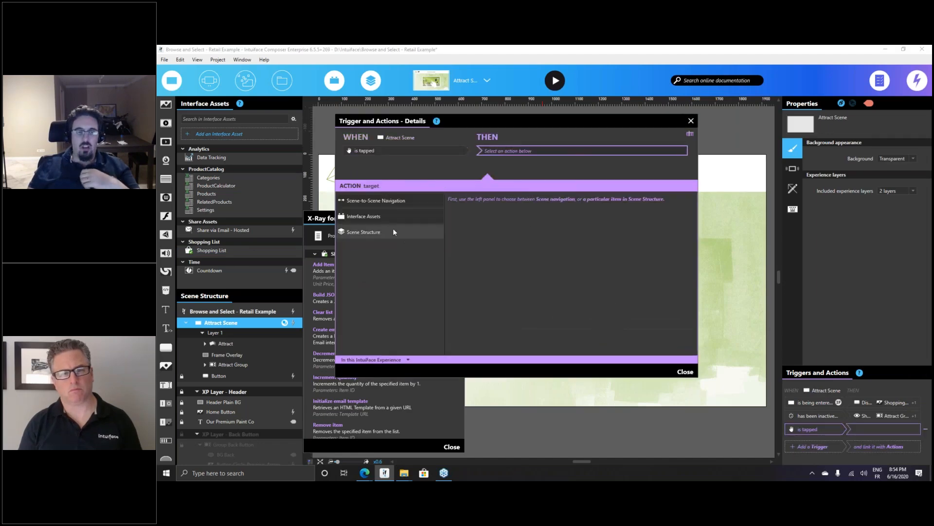
pyautogui.click(378, 216)
pyautogui.click(371, 239)
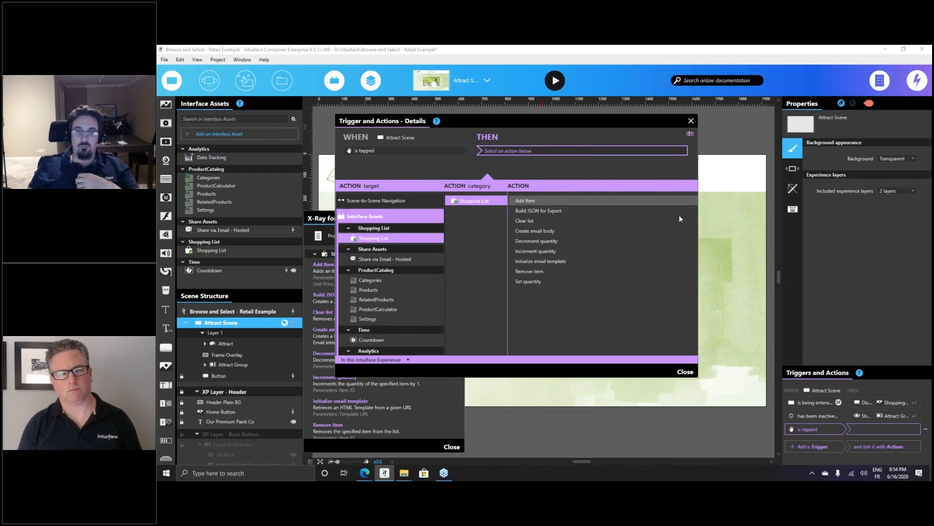
pyautogui.click(525, 200)
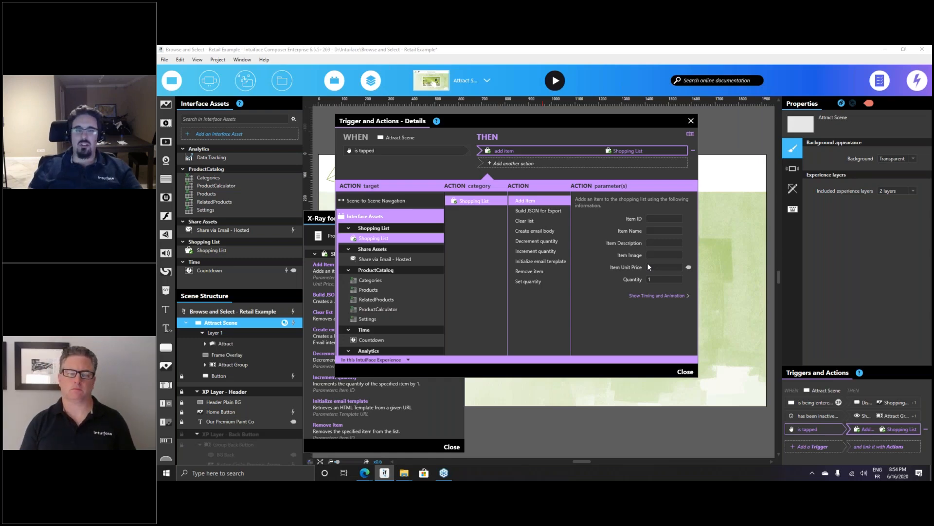
pyautogui.moveTo(515, 126); pyautogui.dragTo(539, 134)
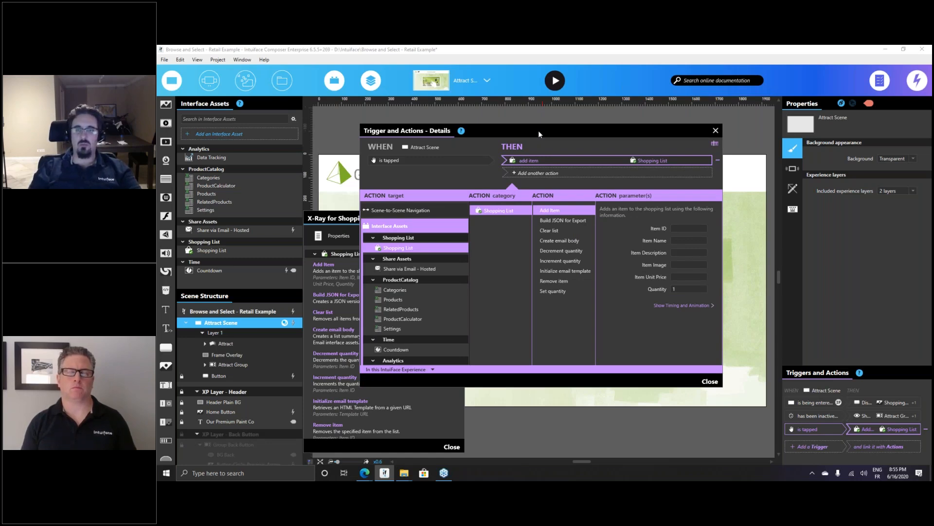
pyautogui.press('super')
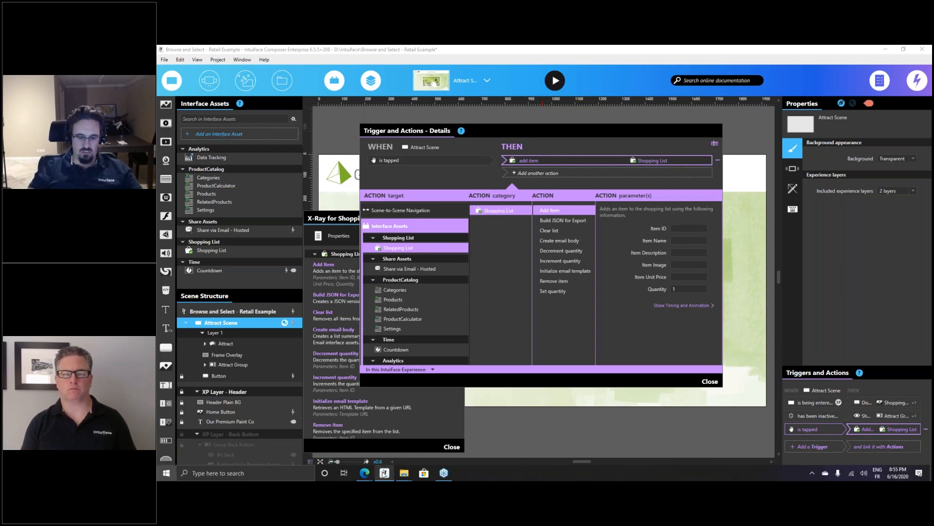
pyautogui.write('note')
pyautogui.press('Return')
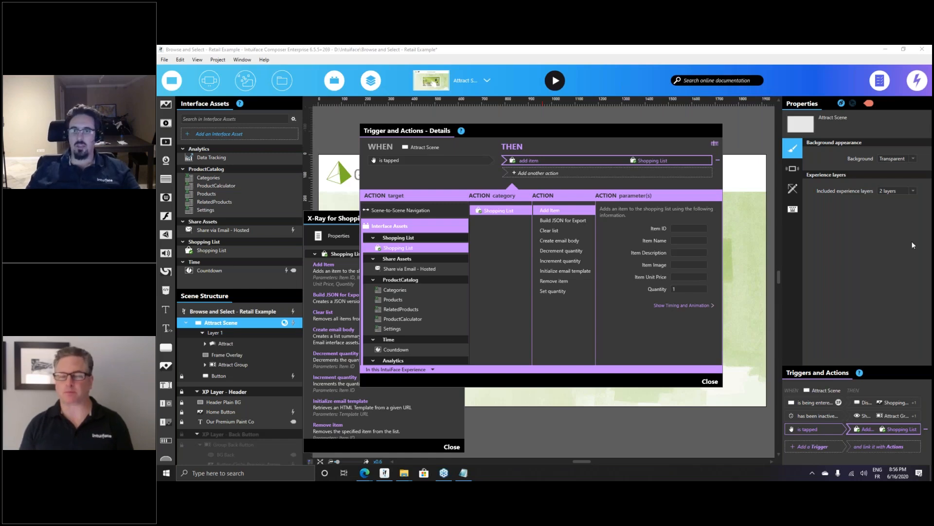
# Close the trigger details and Shopping List X-Ray, recheck that X-Ray, then reselect Attract Scene
pyautogui.click(716, 130)
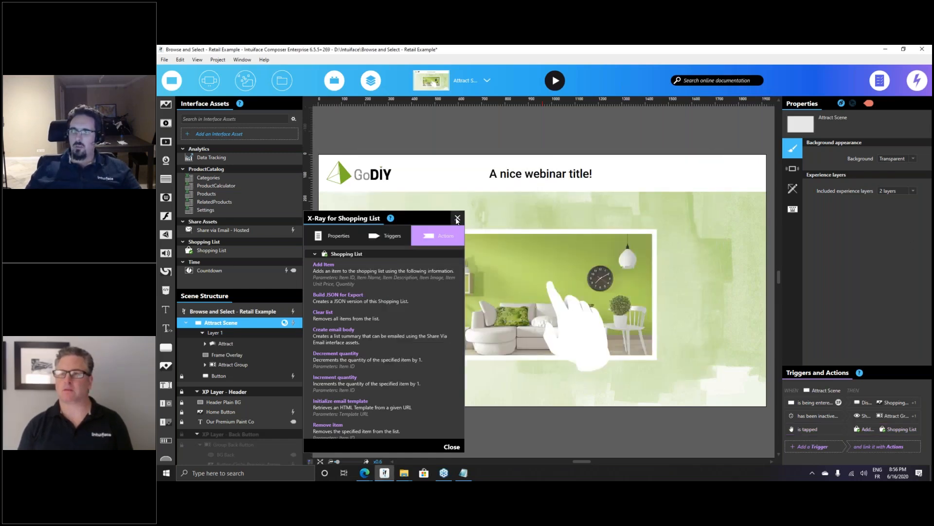
pyautogui.click(457, 219)
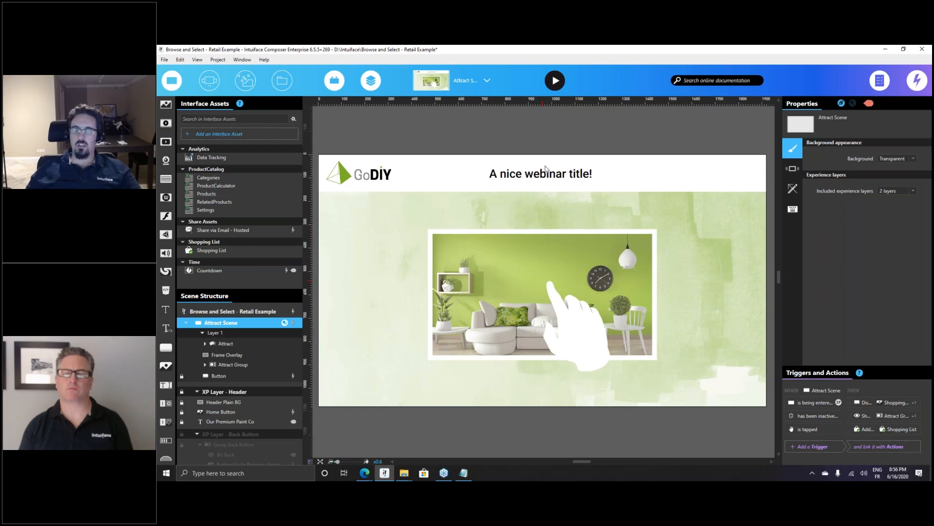
pyautogui.click(227, 250)
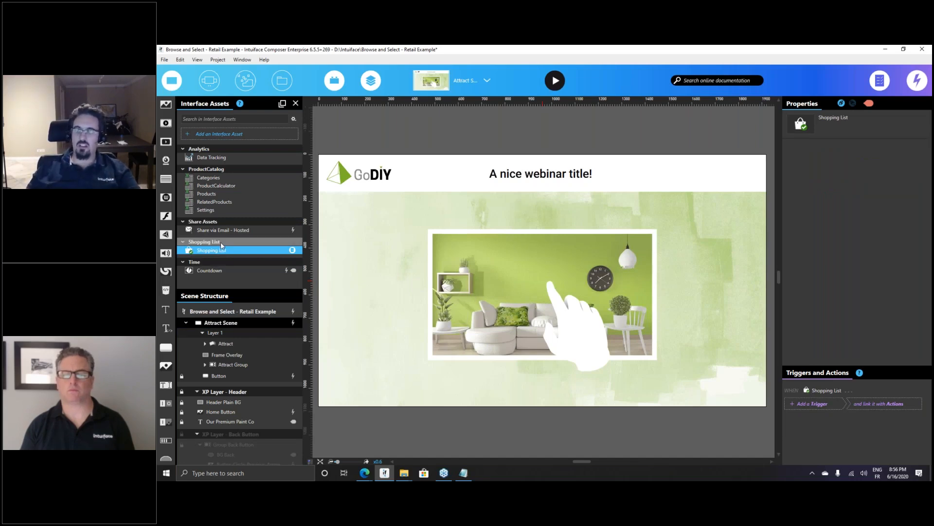
pyautogui.click(292, 250)
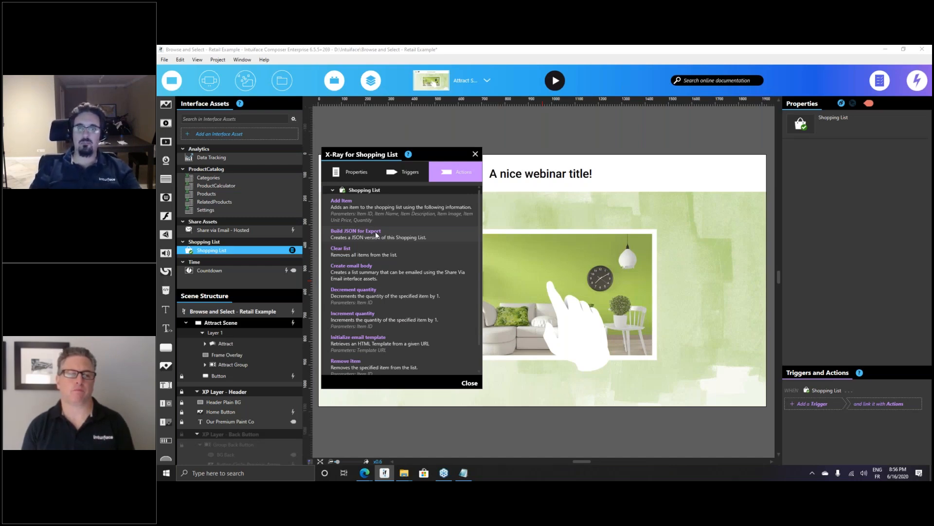
pyautogui.click(476, 154)
pyautogui.click(480, 141)
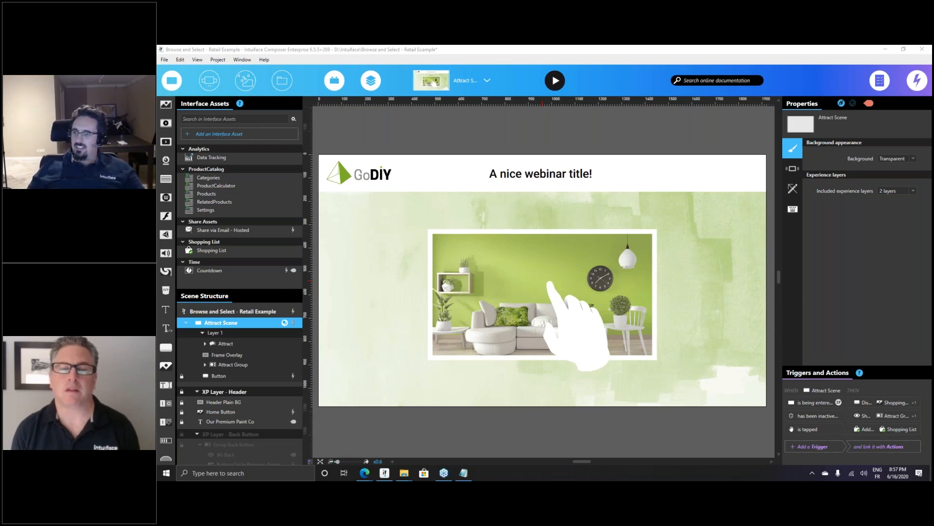
# Search the online documentation for 'excel dropbox'
pyautogui.click(699, 81)
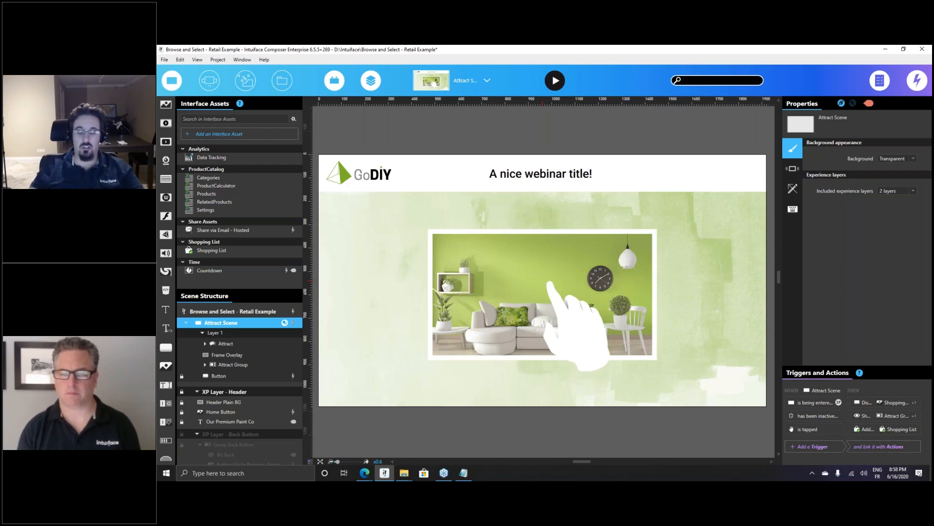
pyautogui.write('excel')
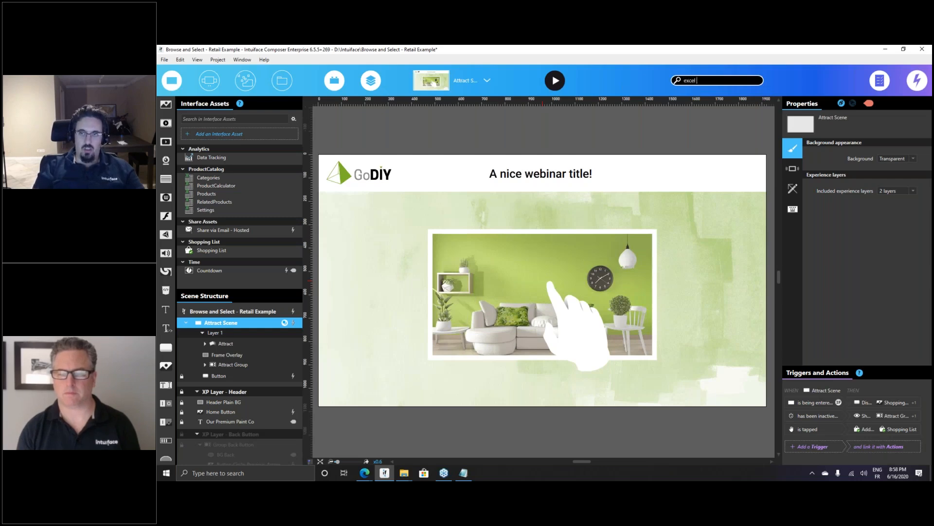
pyautogui.write(' dropbox')
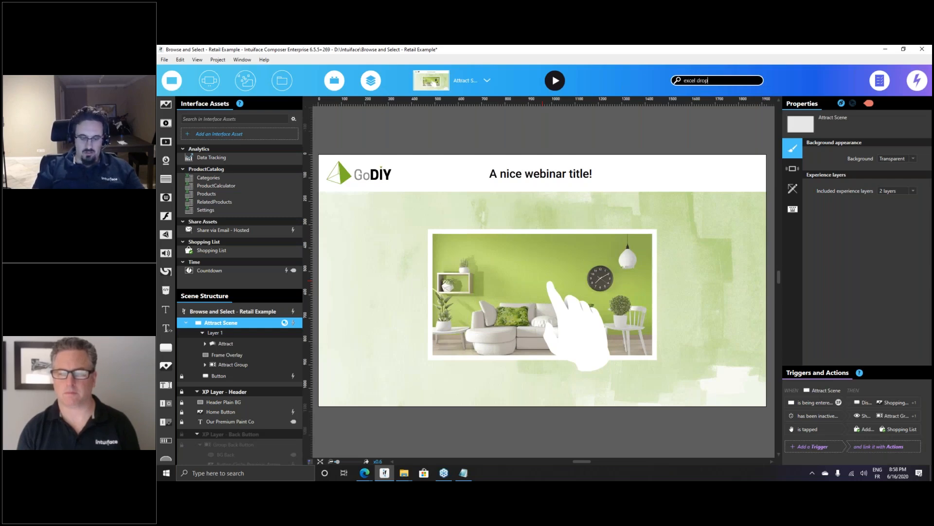
pyautogui.press('Return')
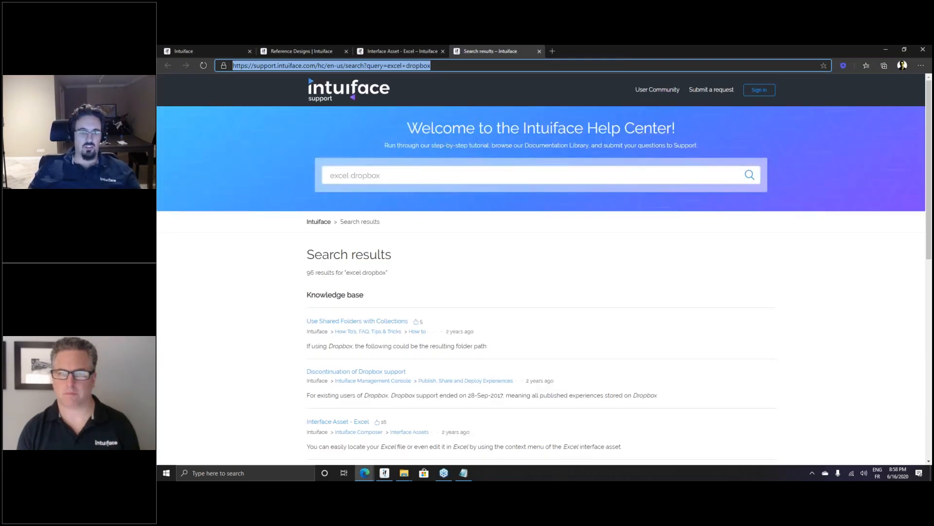
# Open 'Use Shared Folders with Collections' at its Excel Interface Asset addendum and select its web address
pyautogui.click(353, 321)
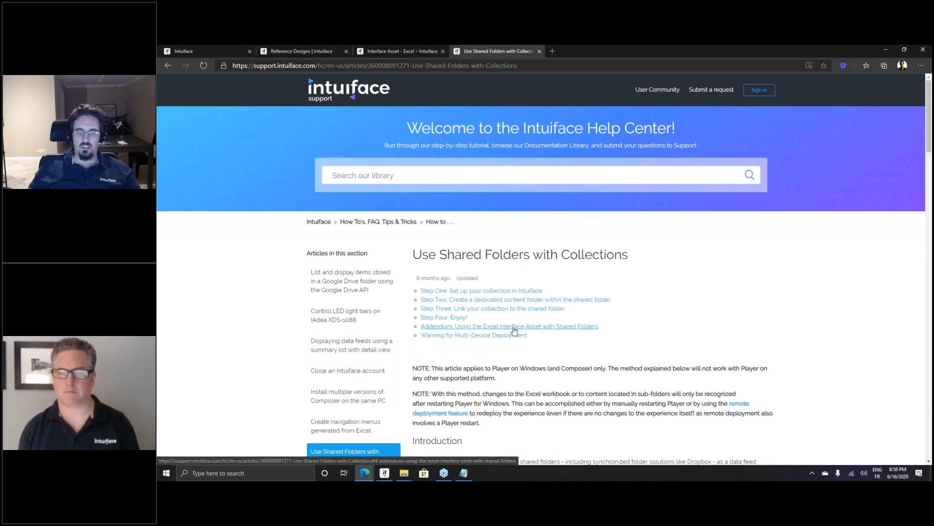
pyautogui.click(564, 329)
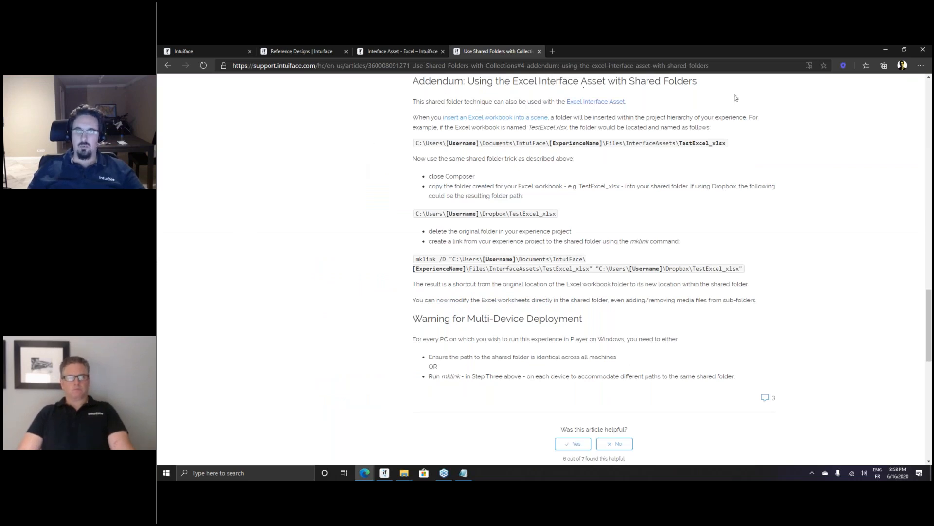
pyautogui.click(530, 65)
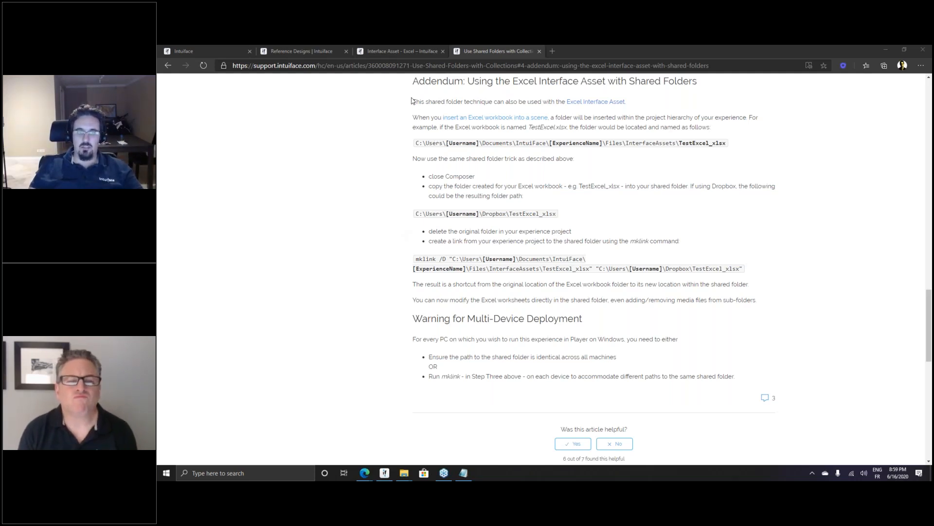
pyautogui.moveTo(410, 101); pyautogui.dragTo(706, 295)
pyautogui.click(705, 295)
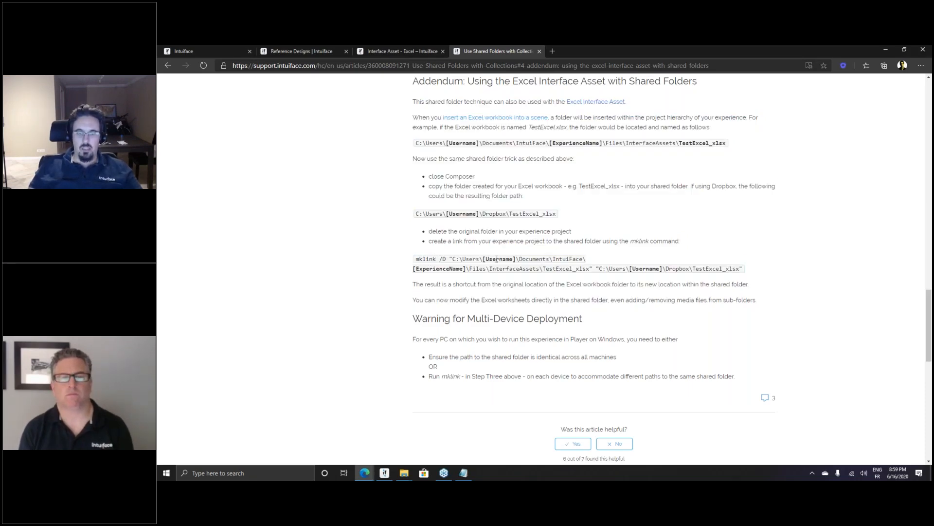
pyautogui.doubleClick(445, 270)
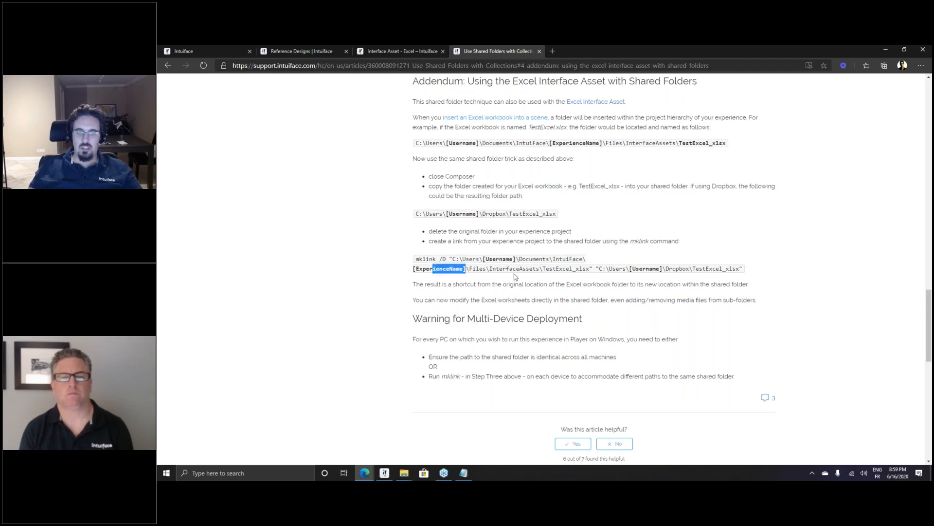
pyautogui.click(525, 270)
pyautogui.moveTo(554, 270); pyautogui.dragTo(724, 269)
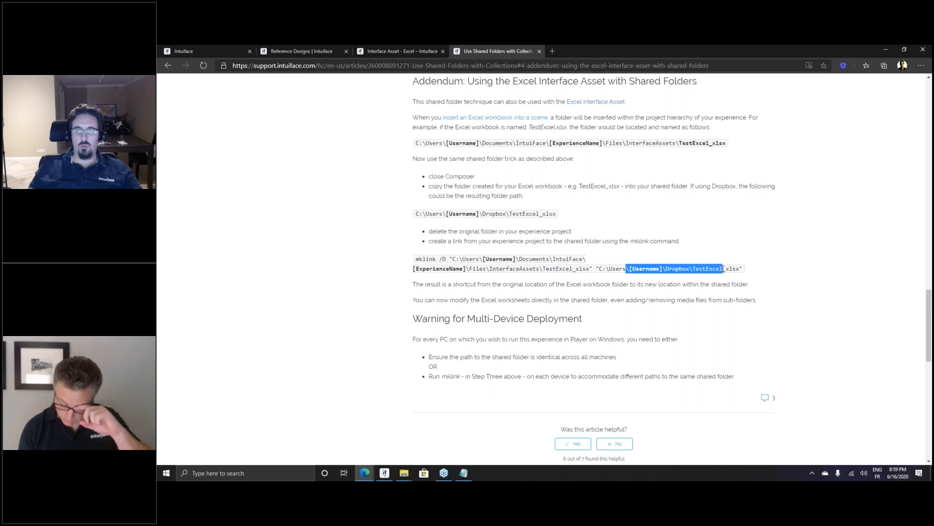
pyautogui.click(721, 269)
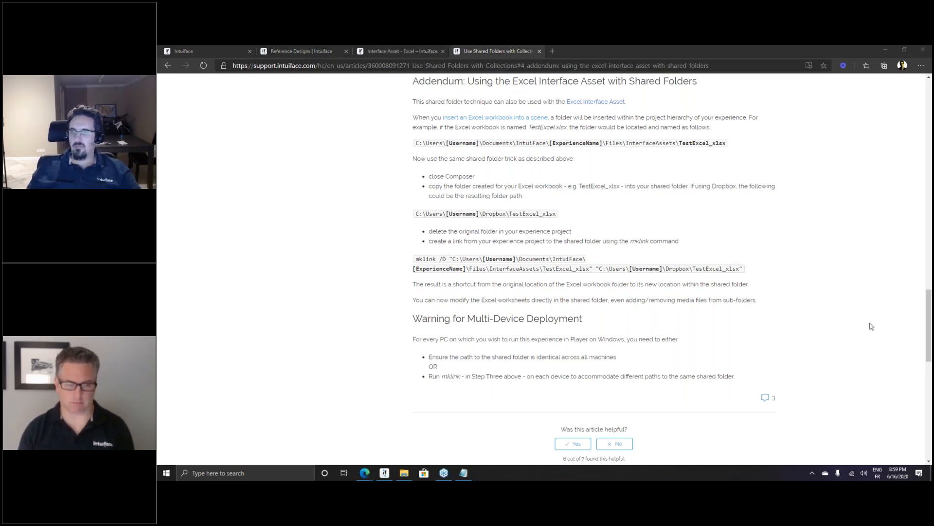
pyautogui.click(457, 255)
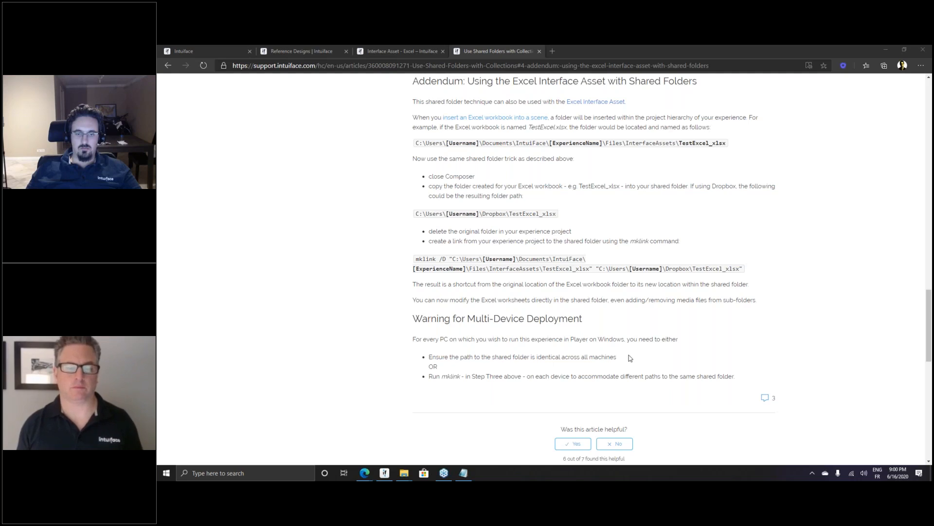
# Highlight the addendum's notes on identical shared folder paths and the mklink command
pyautogui.moveTo(428, 358); pyautogui.dragTo(729, 357)
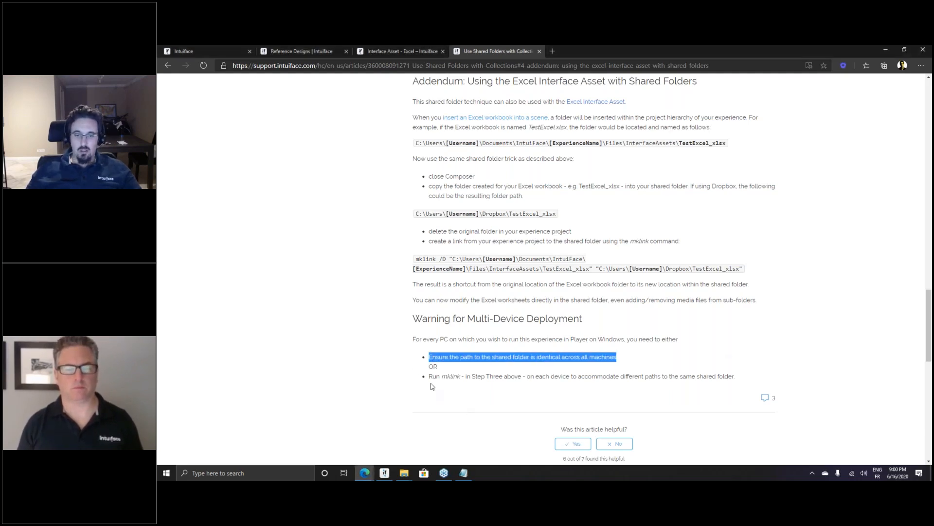
pyautogui.doubleClick(450, 376)
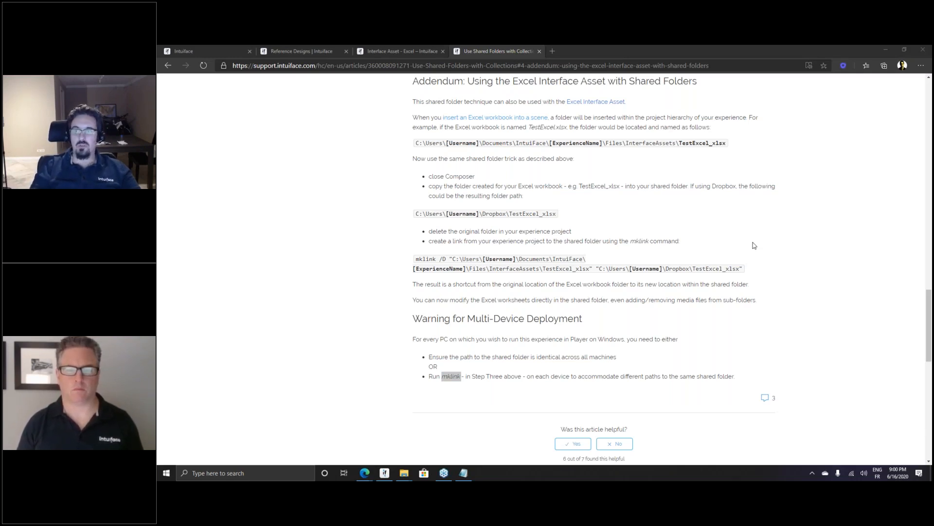
pyautogui.moveTo(415, 259); pyautogui.dragTo(467, 261)
pyautogui.click(519, 266)
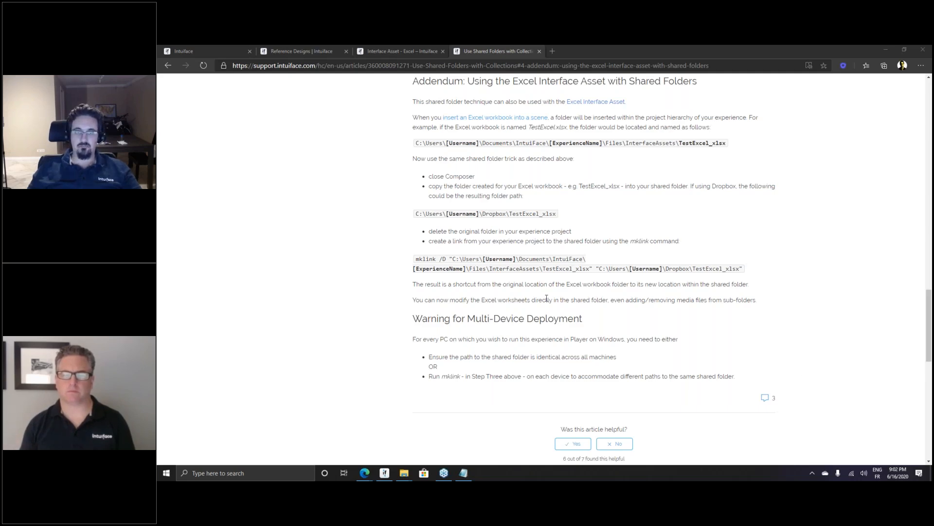
pyautogui.scroll(20, 547, 298)
# From the Help Center home page, go through Interface Assets to 'Create Your Own Interface Asset'
pyautogui.click(319, 221)
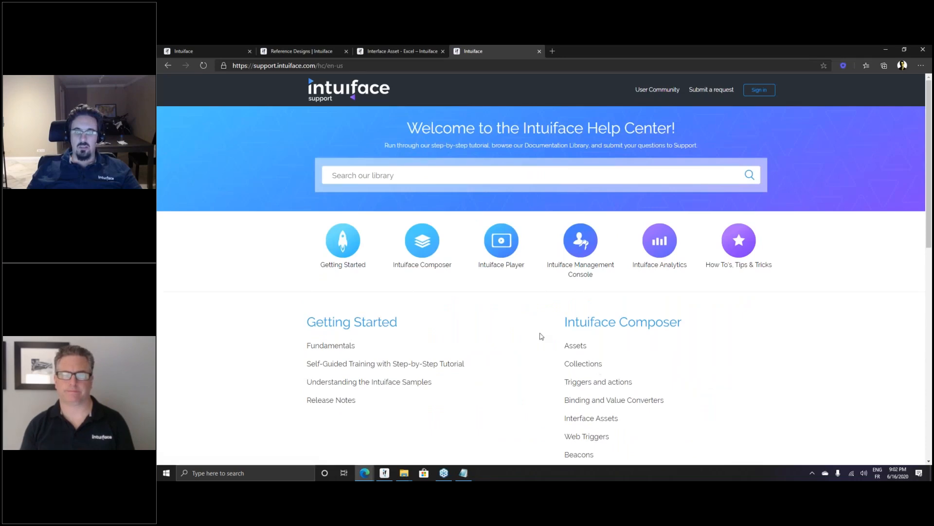
pyautogui.scroll(-2, 542, 336)
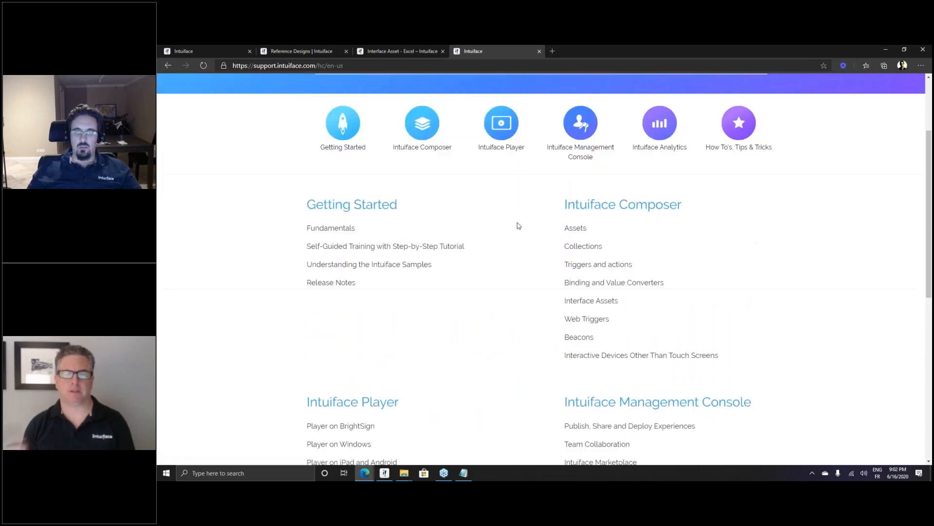
pyautogui.click(590, 301)
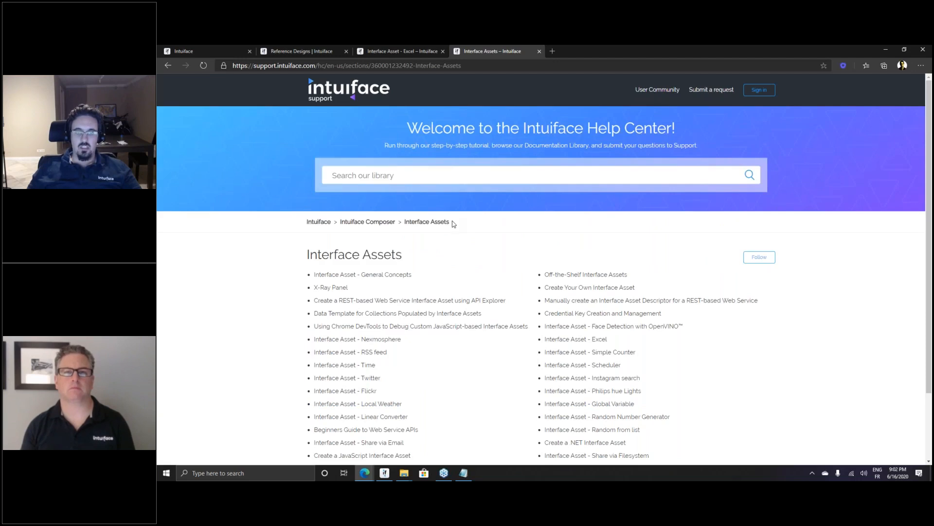
pyautogui.click(598, 288)
pyautogui.click(453, 65)
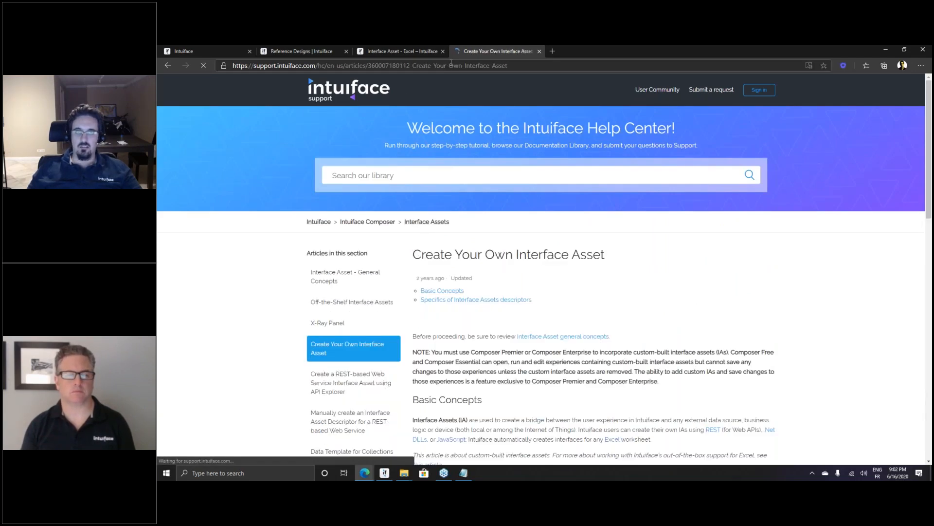
pyautogui.hotkey('alt', 'Tab')
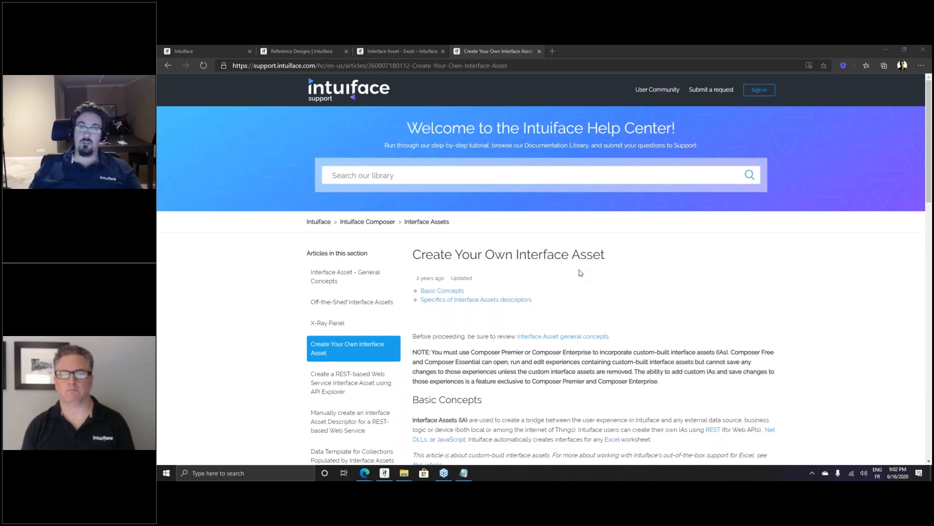
pyautogui.scroll(-1, 579, 273)
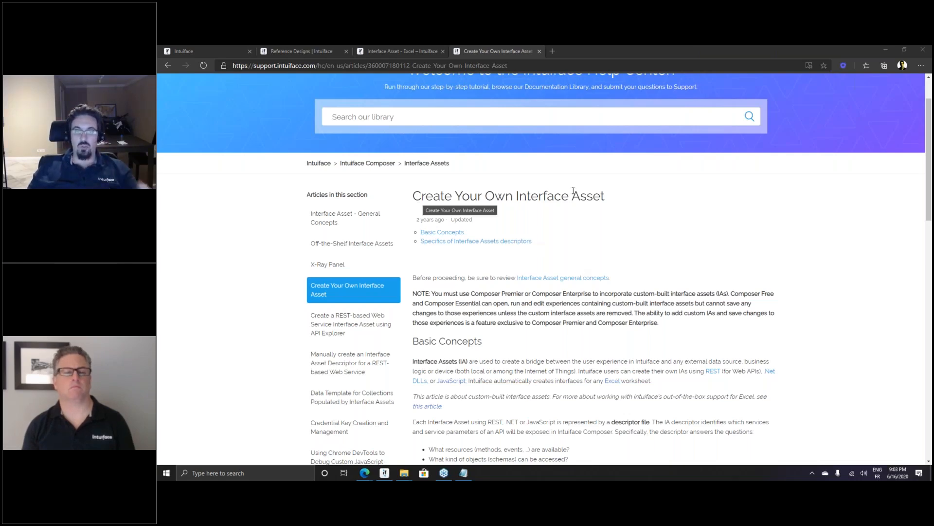
pyautogui.scroll(-2, 605, 194)
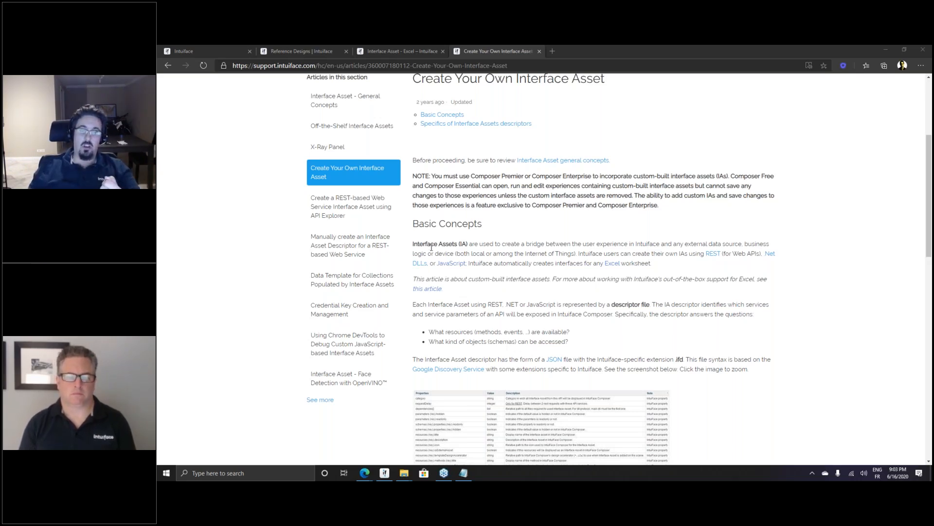
pyautogui.scroll(-15, 435, 263)
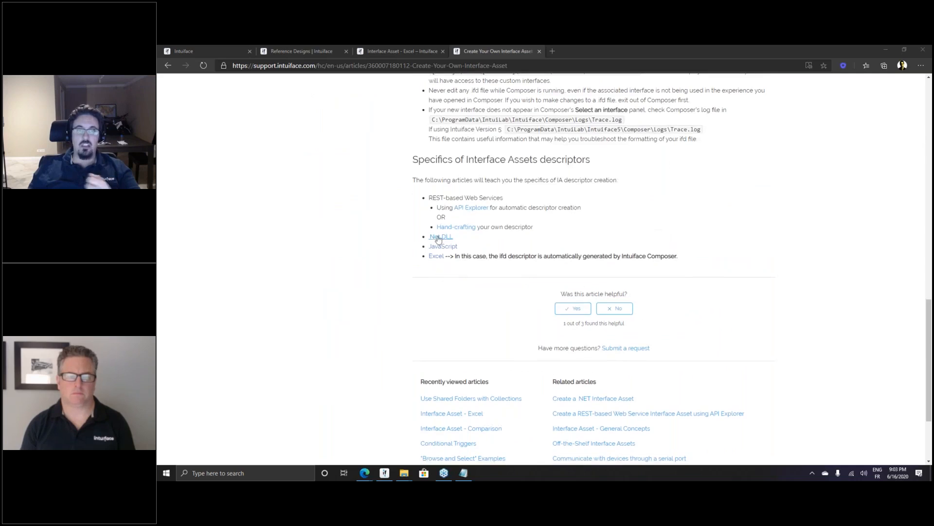
pyautogui.moveTo(454, 237); pyautogui.dragTo(427, 248)
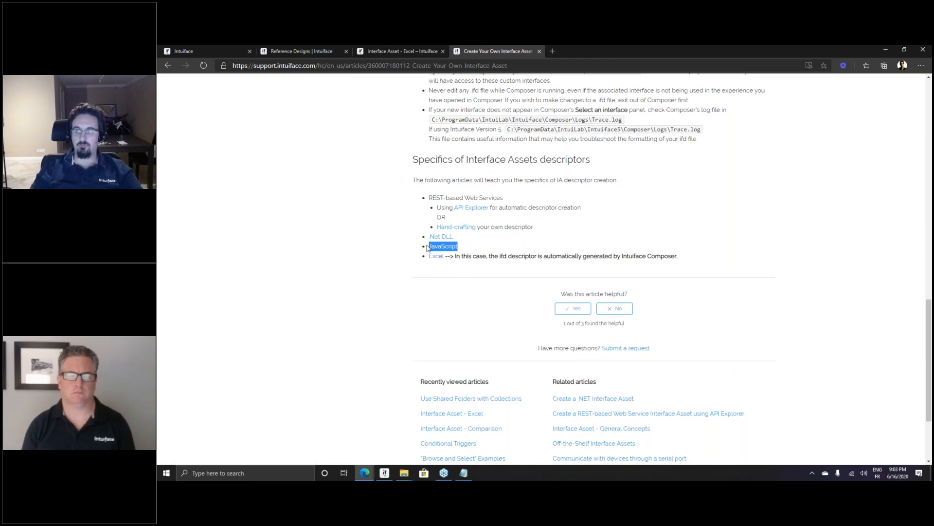
pyautogui.click(569, 227)
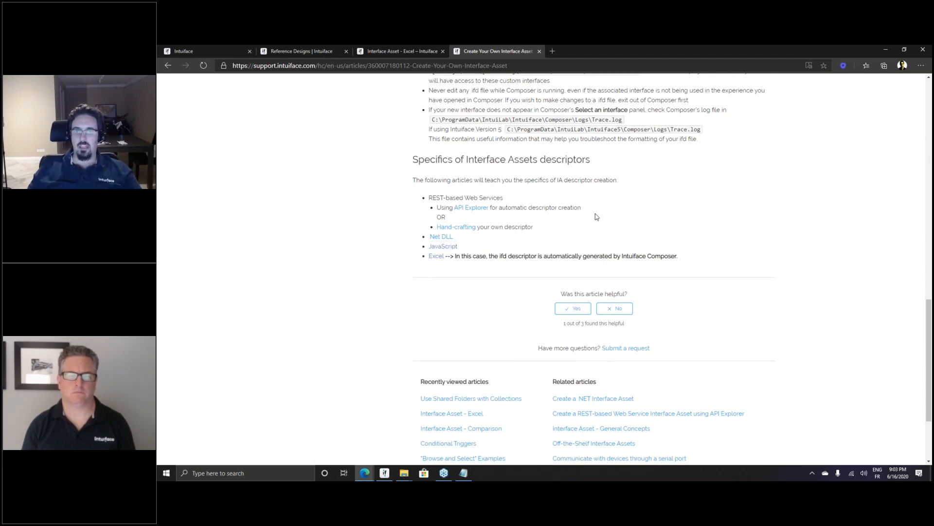
pyautogui.scroll(4, 597, 216)
pyautogui.scroll(-3, 597, 217)
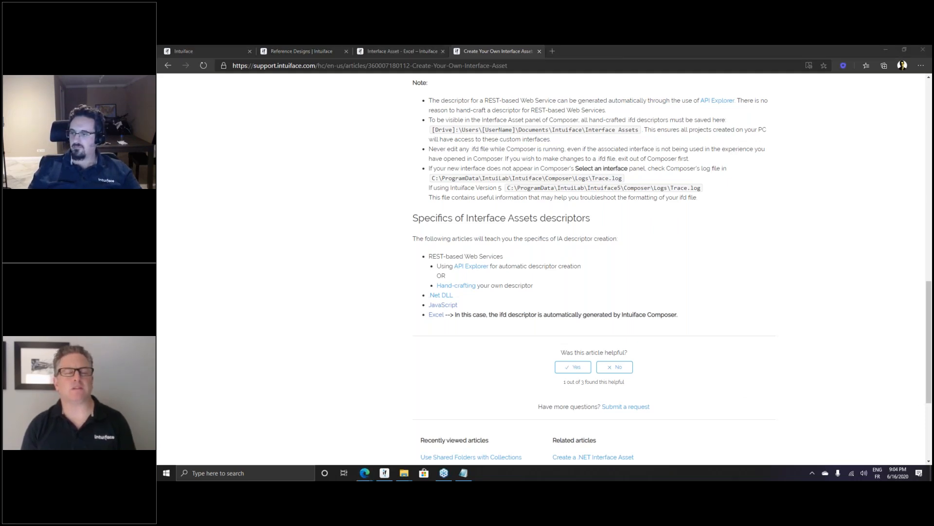
pyautogui.scroll(1, 693, 269)
pyautogui.click(693, 268)
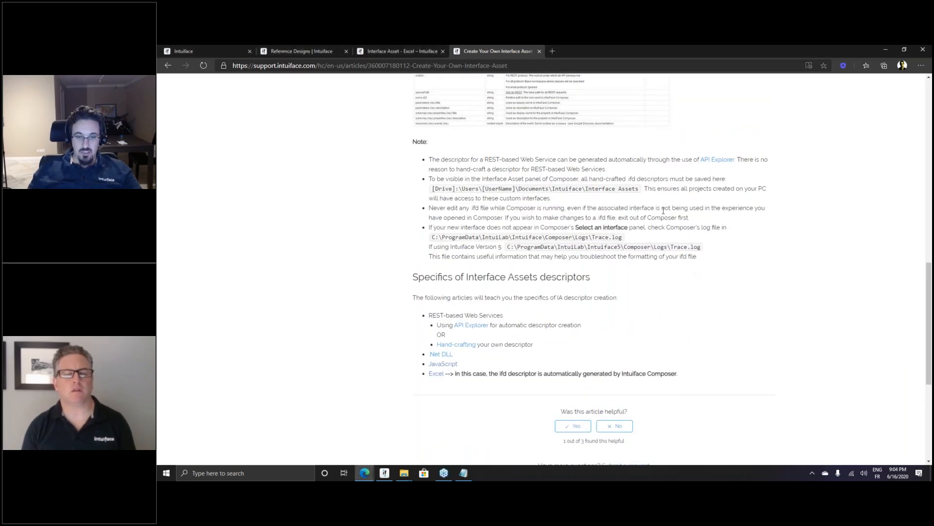
pyautogui.scroll(8, 608, 286)
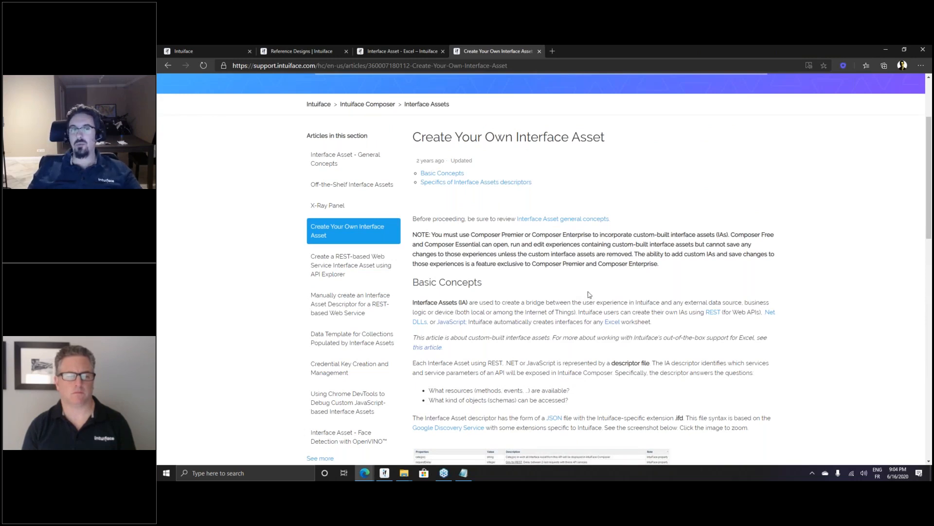
# Search the help library for 'chrome devtools' and open the DevTools debugging article
pyautogui.scroll(3, 589, 294)
pyautogui.click(609, 176)
pyautogui.write('ch')
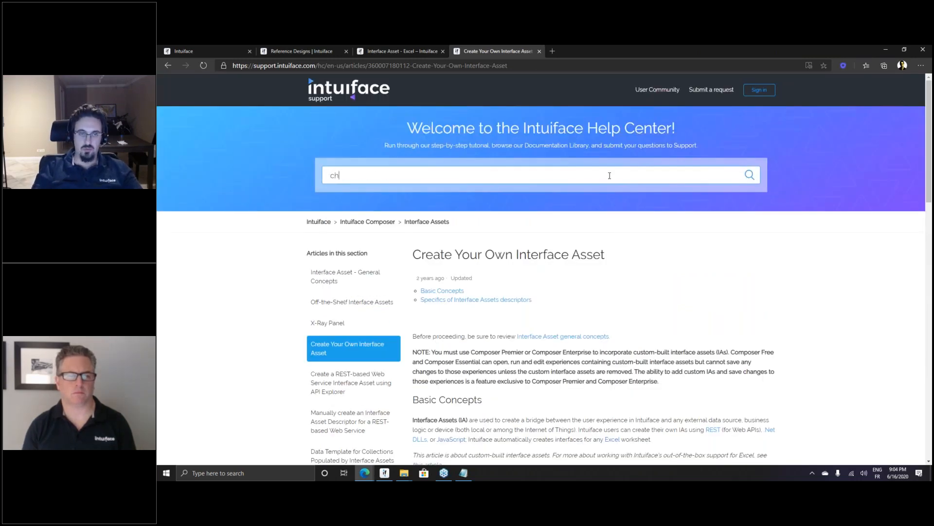
pyautogui.write('rome dev')
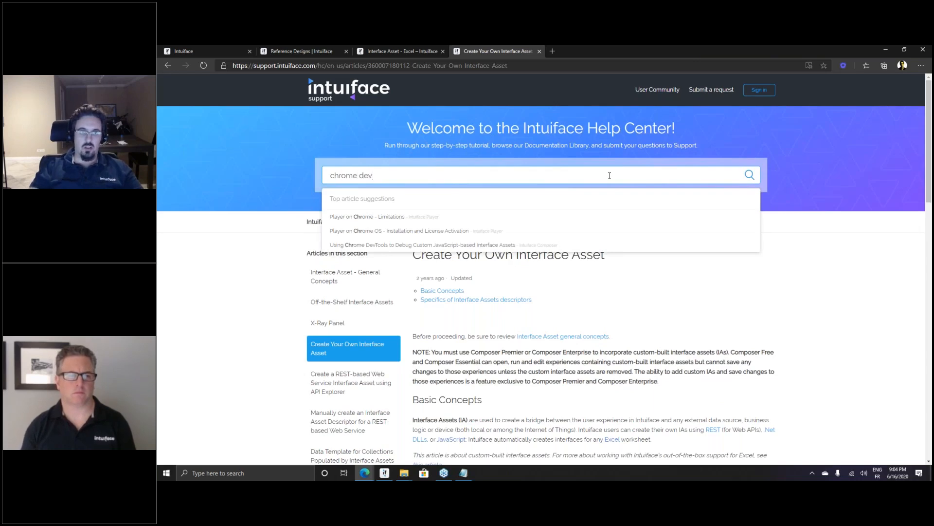
pyautogui.write('tools')
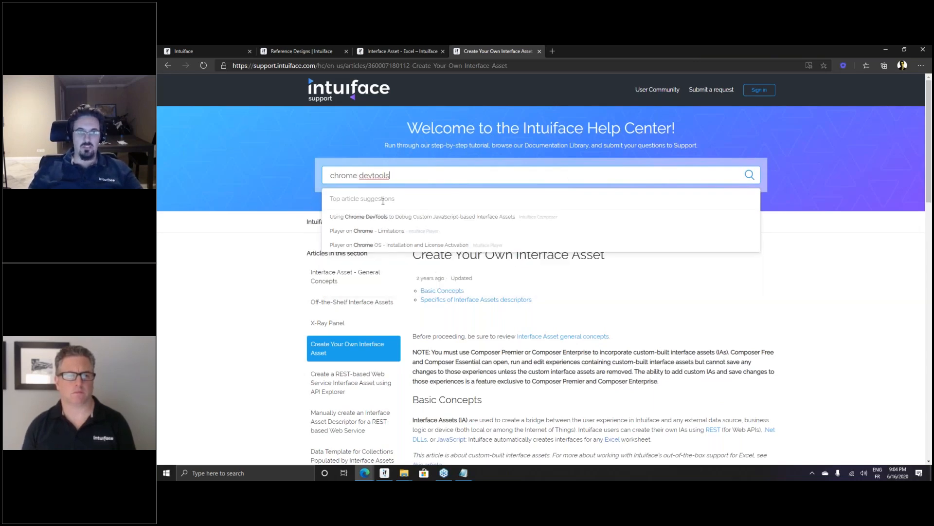
pyautogui.press('Return')
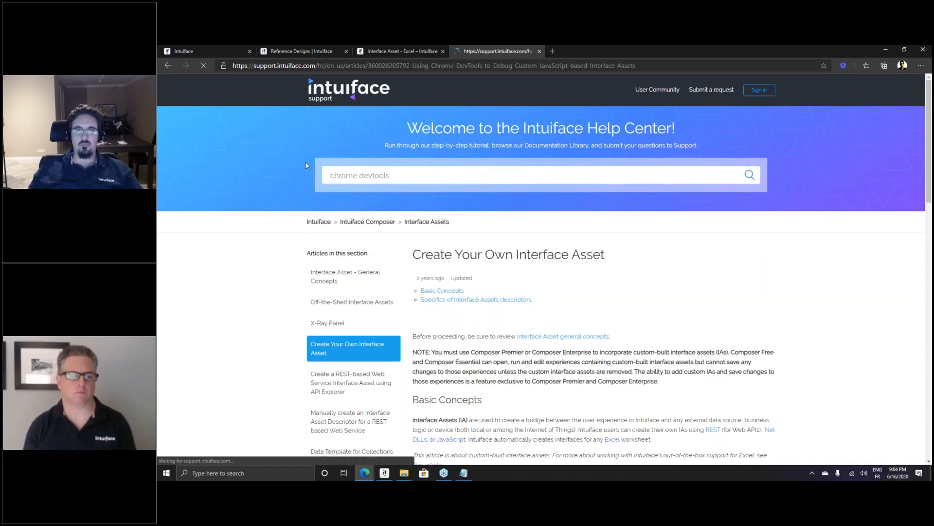
# Scroll to the Opening Chrome DevTools steps, briefly highlighting the Ctrl+Shift+i shortcut
pyautogui.scroll(-3, 550, 276)
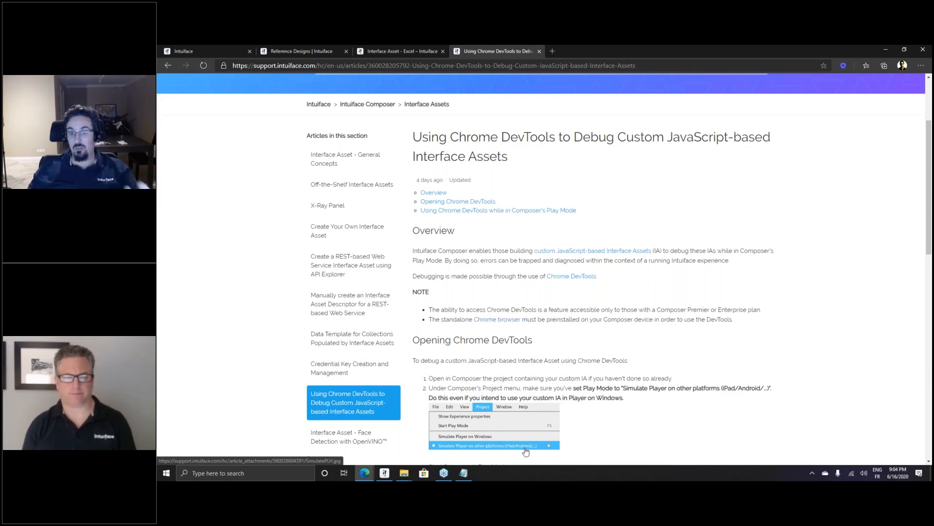
pyautogui.scroll(-3, 612, 379)
pyautogui.scroll(-2, 611, 379)
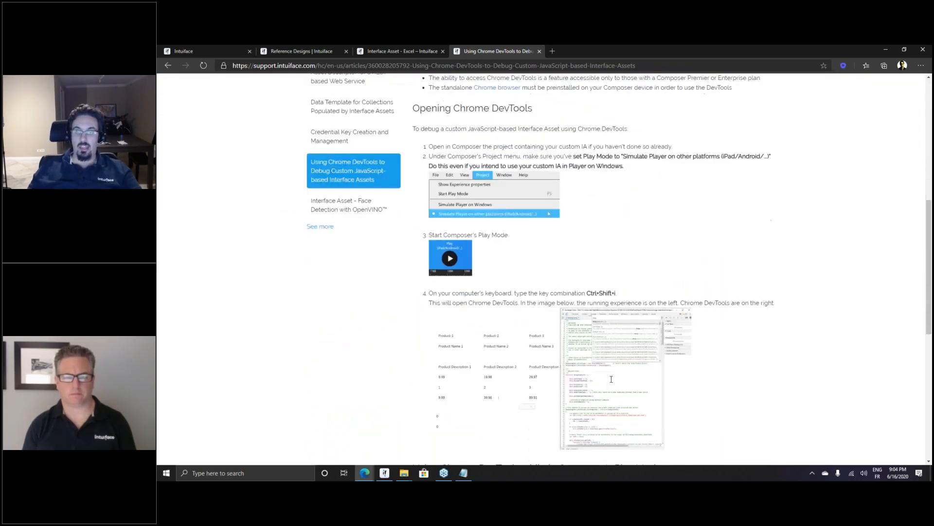
pyautogui.moveTo(587, 290); pyautogui.dragTo(622, 293)
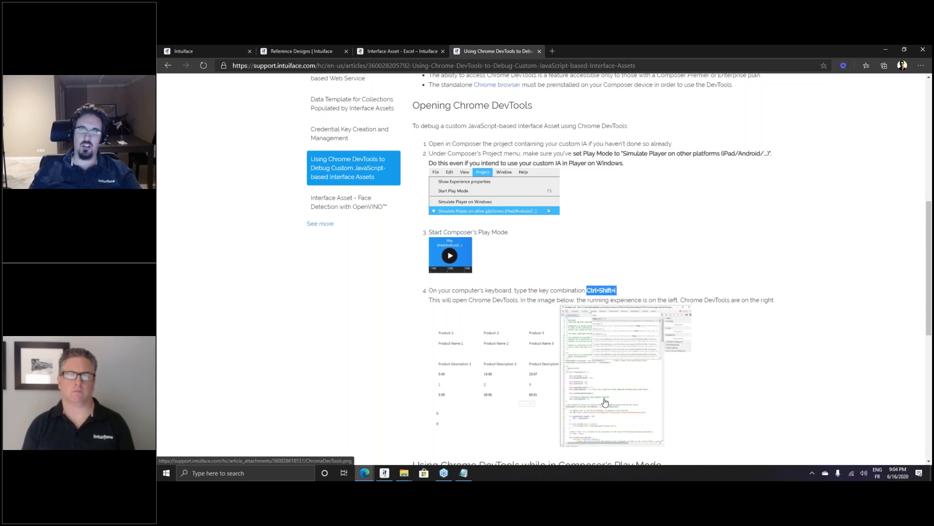
pyautogui.click(662, 265)
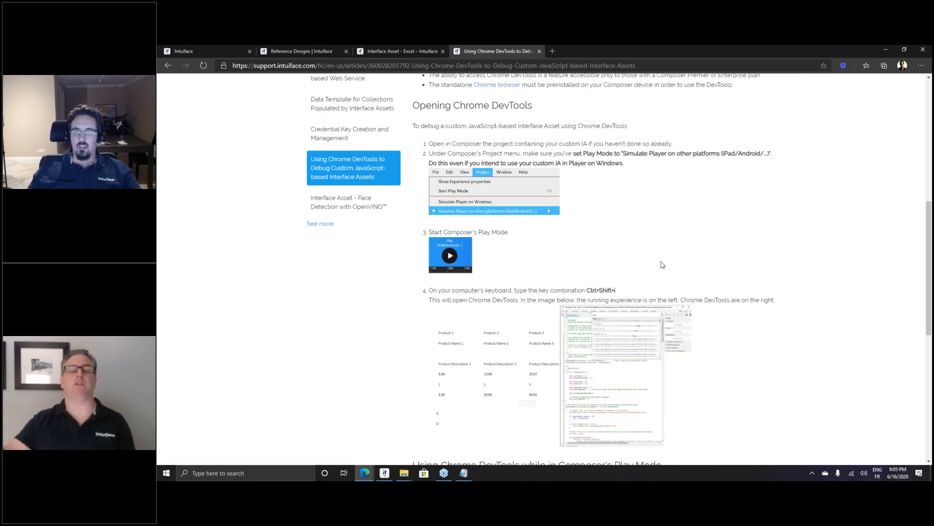
pyautogui.scroll(-1, 645, 259)
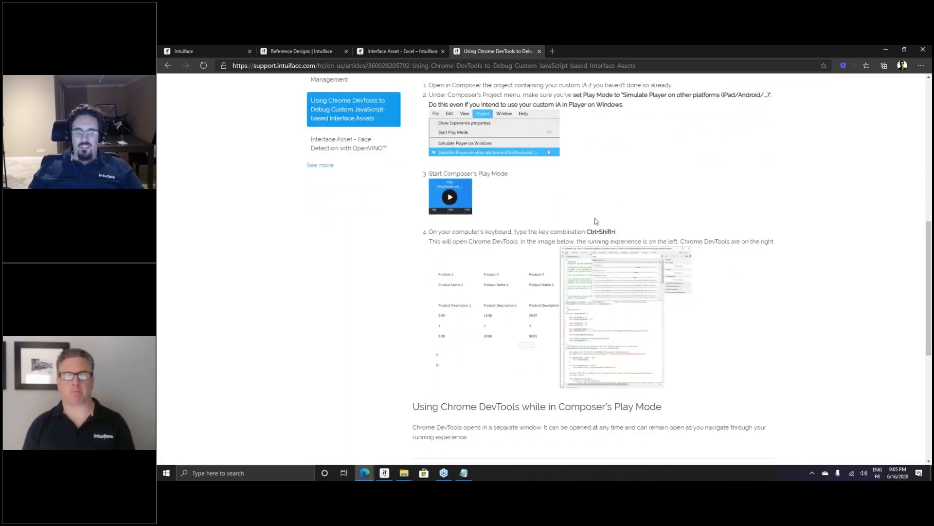
# Back in Composer, run the GoDIY experience in Play Mode, then exit to Edit Mode with Escape
pyautogui.click(385, 472)
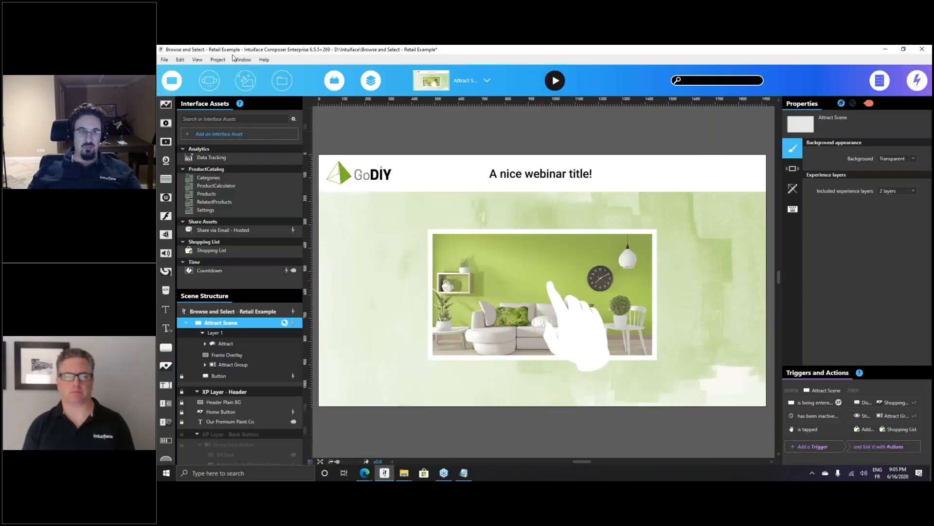
pyautogui.click(217, 59)
pyautogui.click(228, 104)
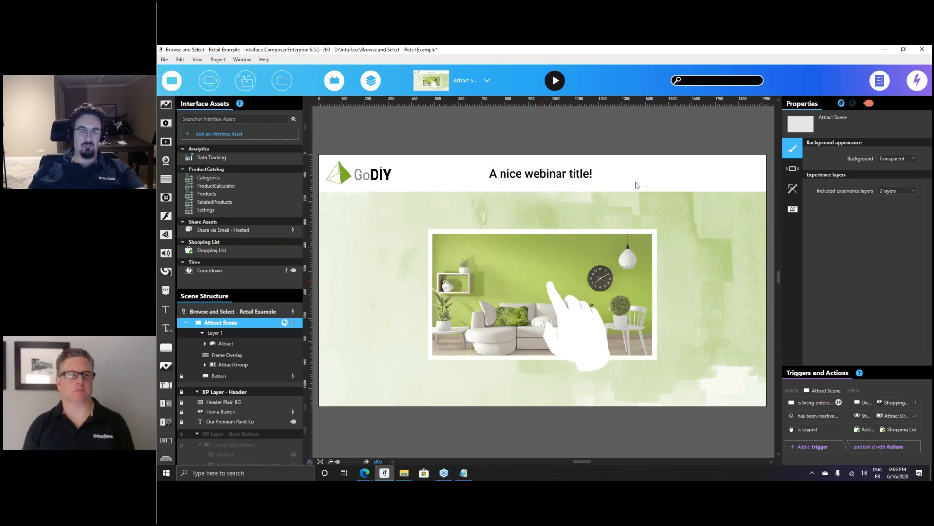
pyautogui.click(557, 84)
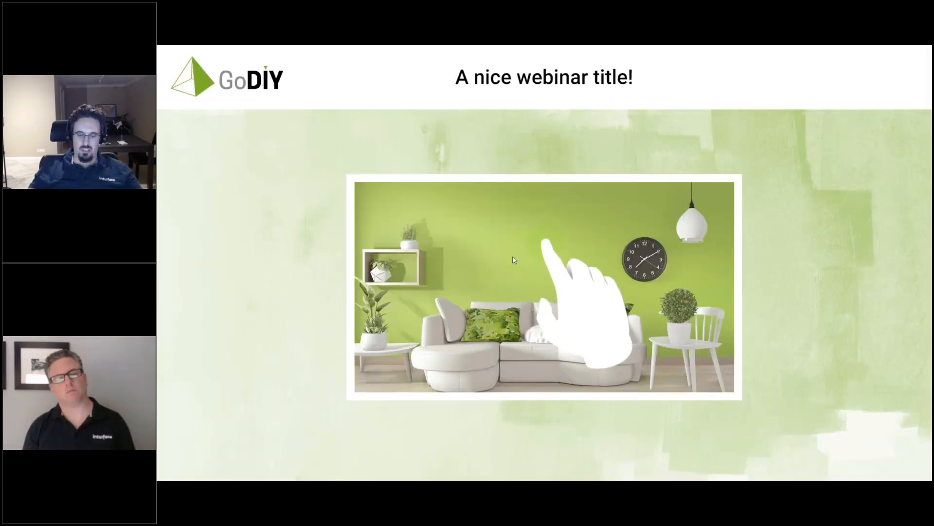
pyautogui.press('Escape')
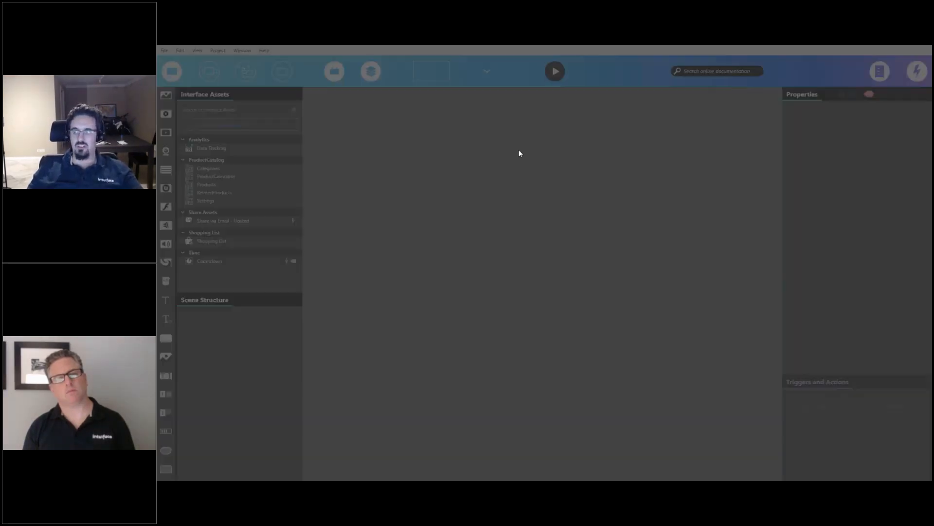